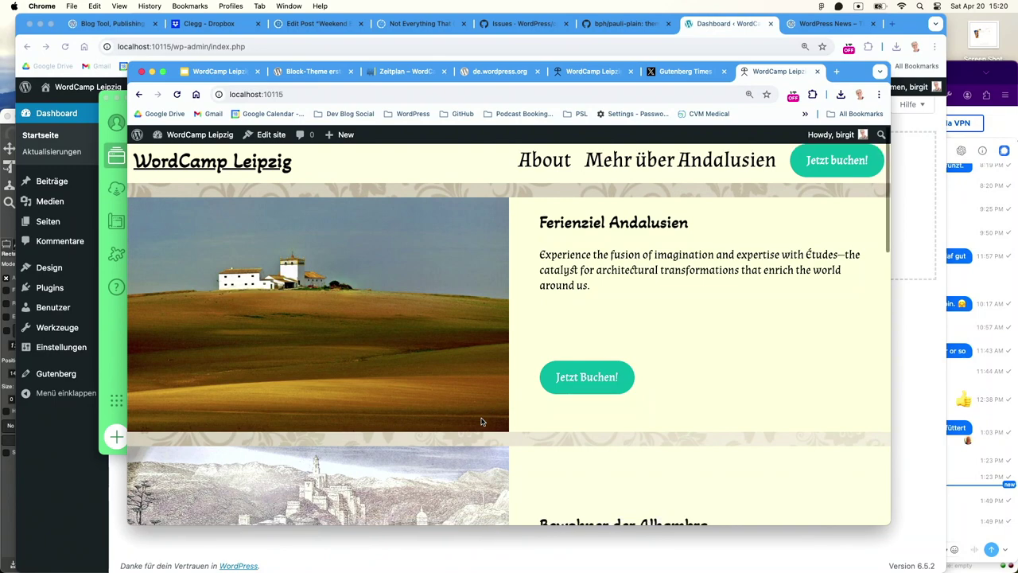
Look over the published homepage and open the WordPress Leipzig site's admin dashboard
{"action": "scroll", "coordinate": [483, 420], "scroll_direction": "down", "scroll_amount": 5}
{"action": "scroll", "coordinate": [481, 422], "scroll_direction": "up", "scroll_amount": 5}
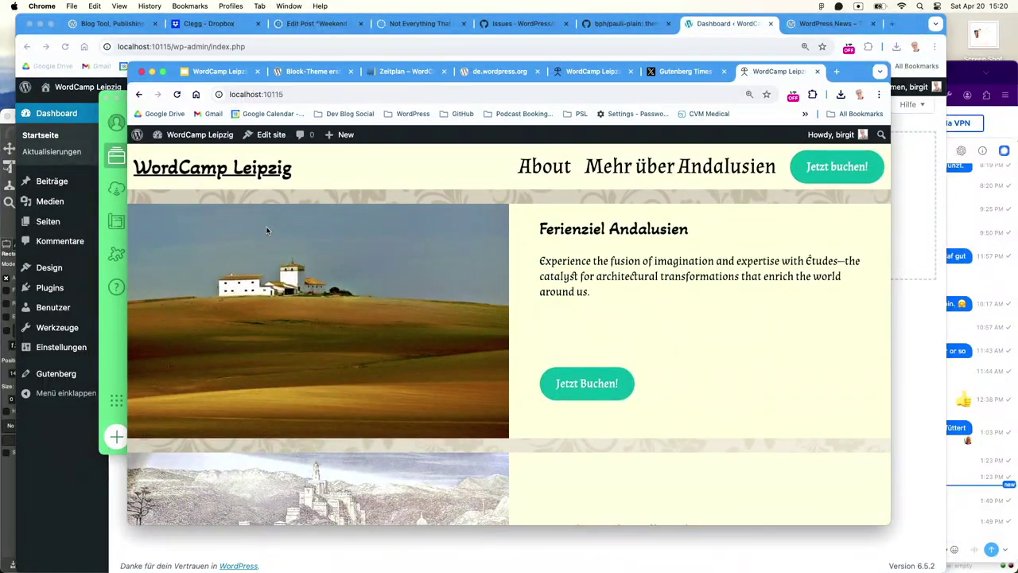
{"action": "mouse_move", "coordinate": [212, 139]}
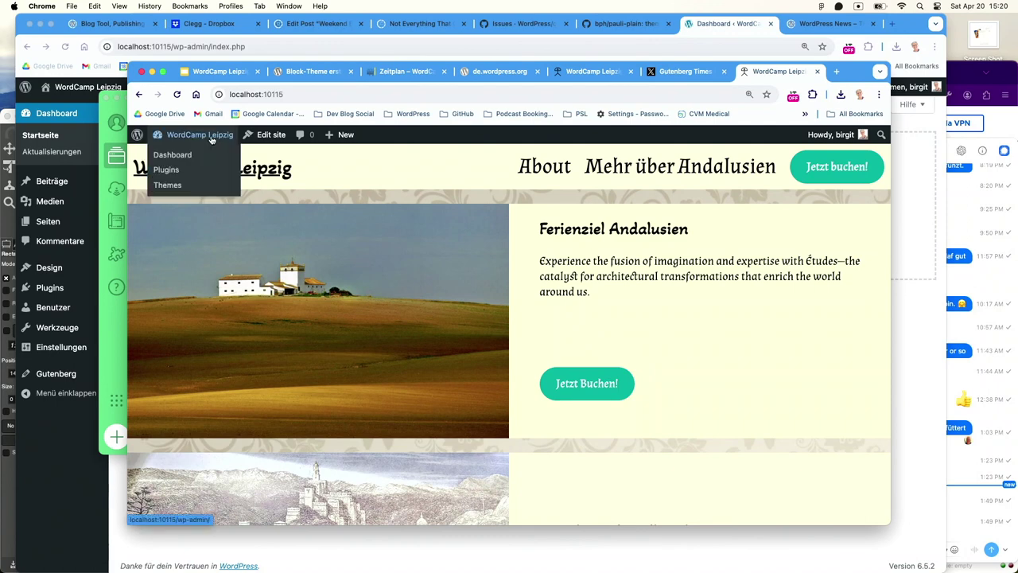
{"action": "left_click", "coordinate": [195, 155]}
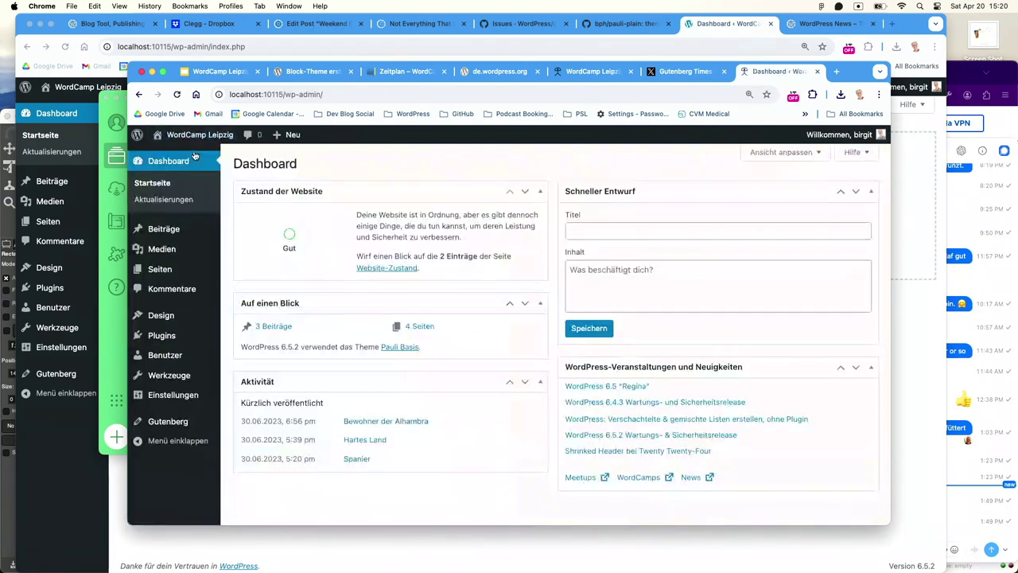
View the site's design overview in the Website-Editor and return to the dashboard
{"action": "mouse_move", "coordinate": [171, 317]}
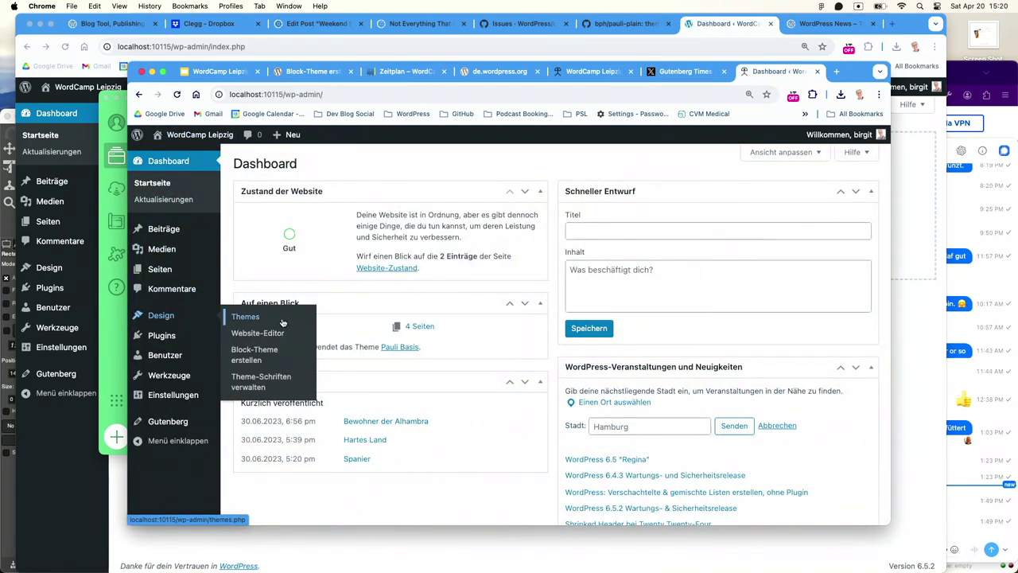
{"action": "left_click", "coordinate": [256, 334]}
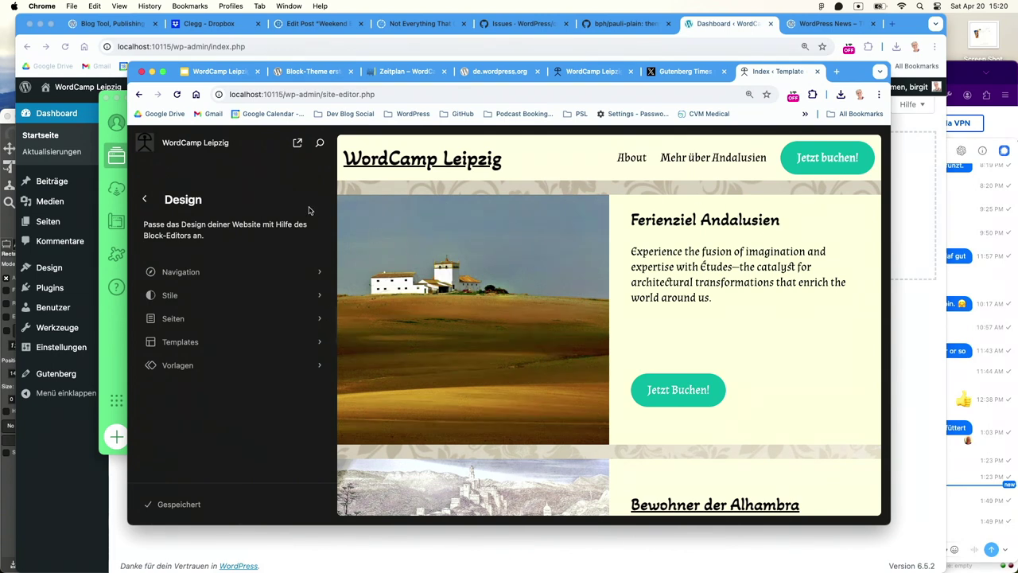
{"action": "left_click", "coordinate": [144, 199]}
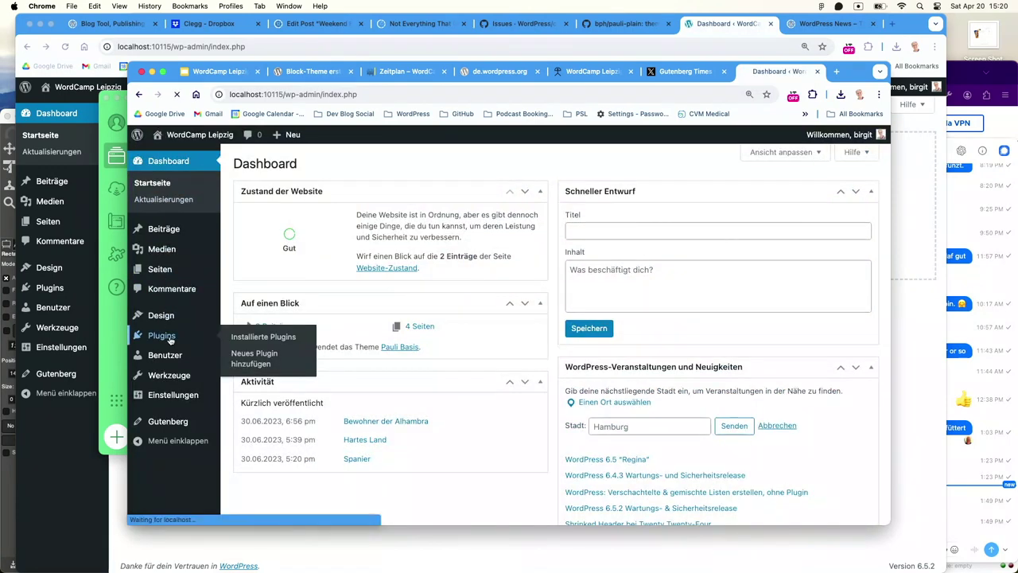
Deactivate the WordPress Importer and Gutenberg - Nightly plugins
{"action": "left_click", "coordinate": [162, 334]}
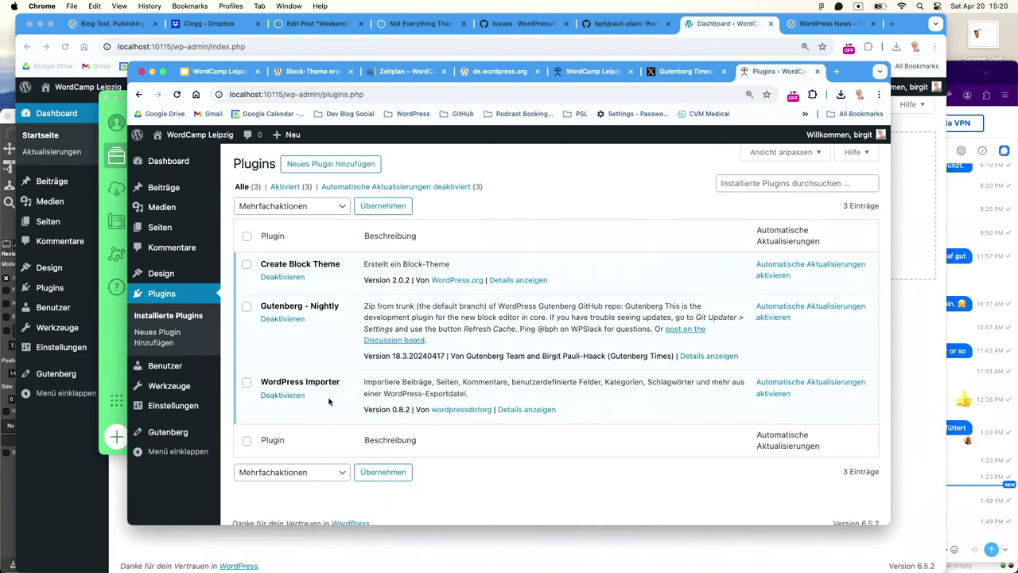
{"action": "left_click", "coordinate": [285, 395]}
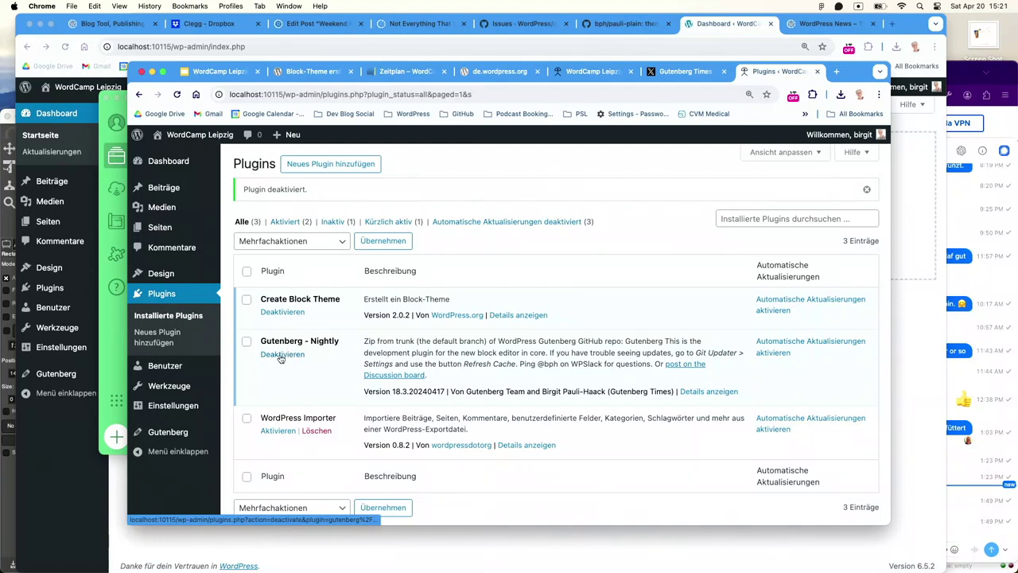
{"action": "left_click", "coordinate": [281, 356]}
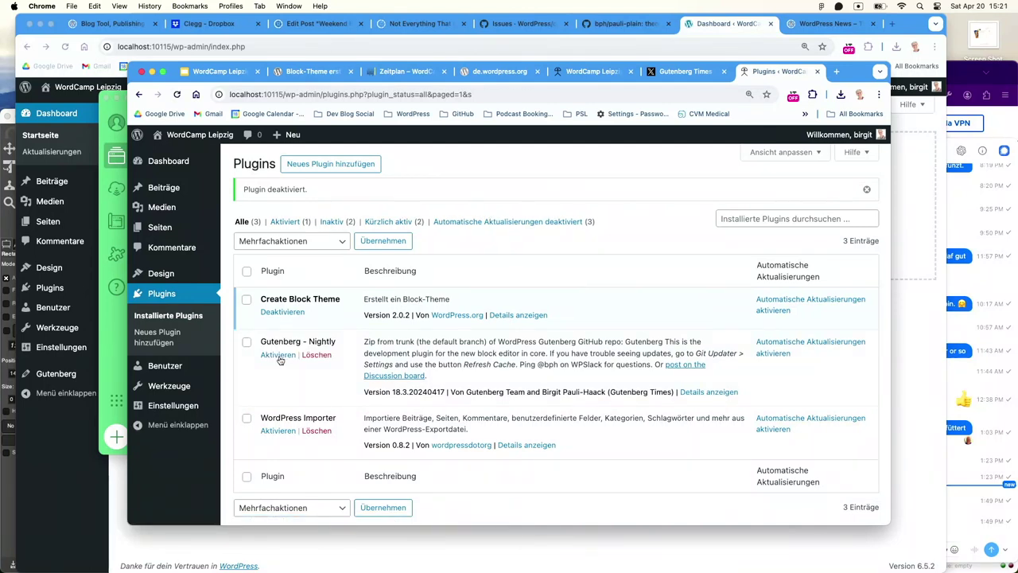
Check the Website-Editor's design overview with the two plugins deactivated and return to the dashboard
{"action": "mouse_move", "coordinate": [208, 162]}
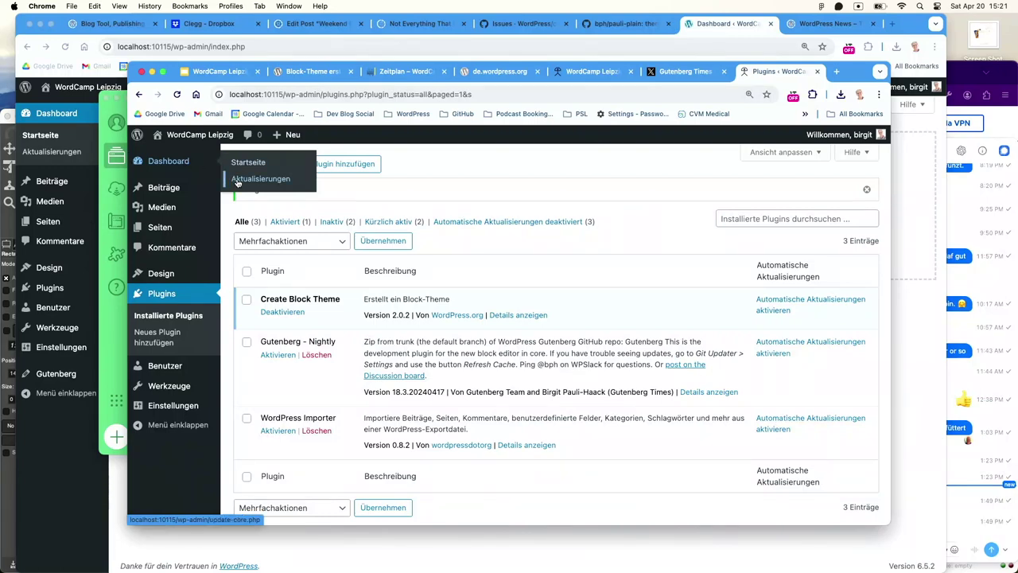
{"action": "left_click", "coordinate": [169, 162]}
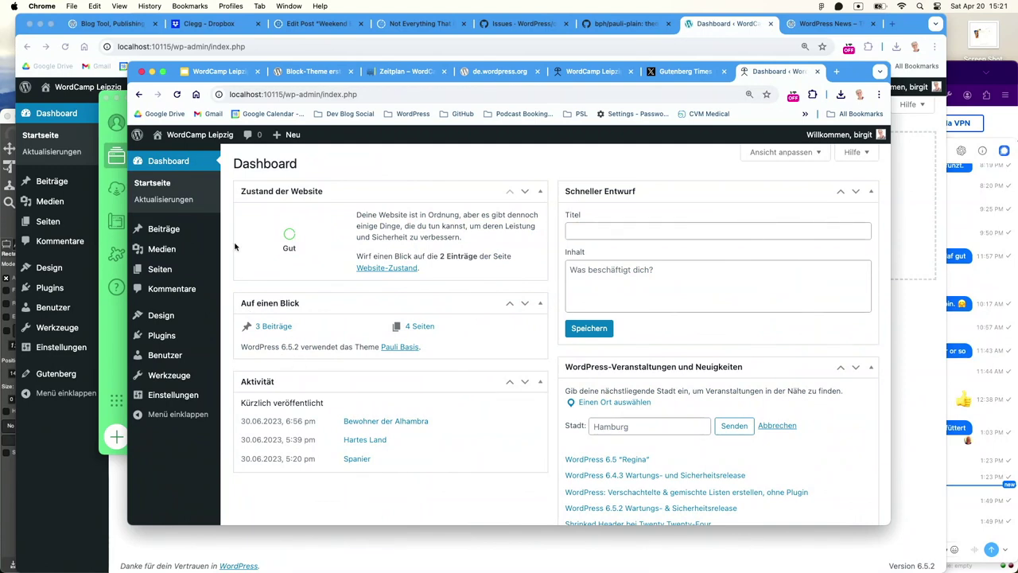
{"action": "mouse_move", "coordinate": [176, 237]}
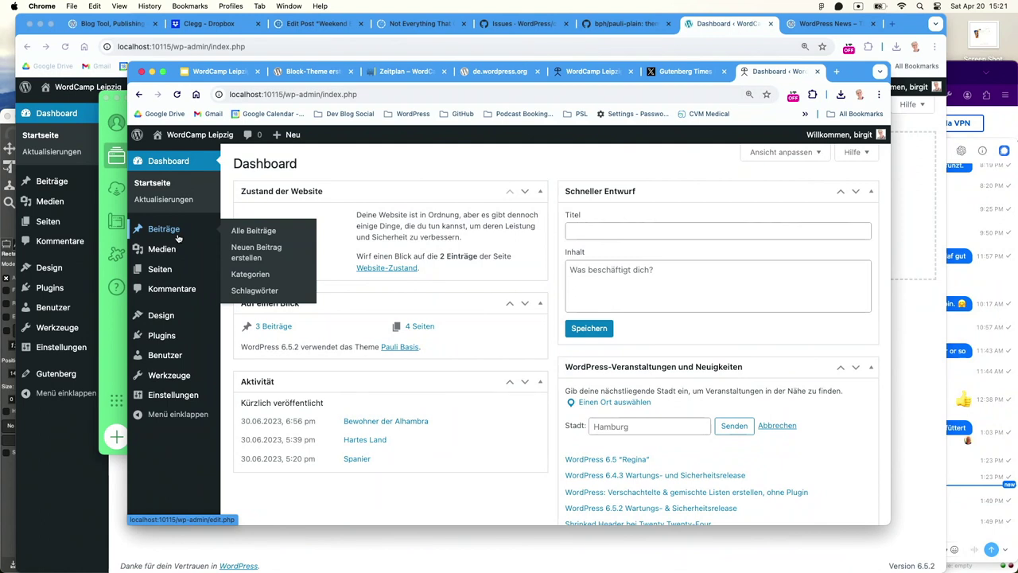
{"action": "mouse_move", "coordinate": [191, 316]}
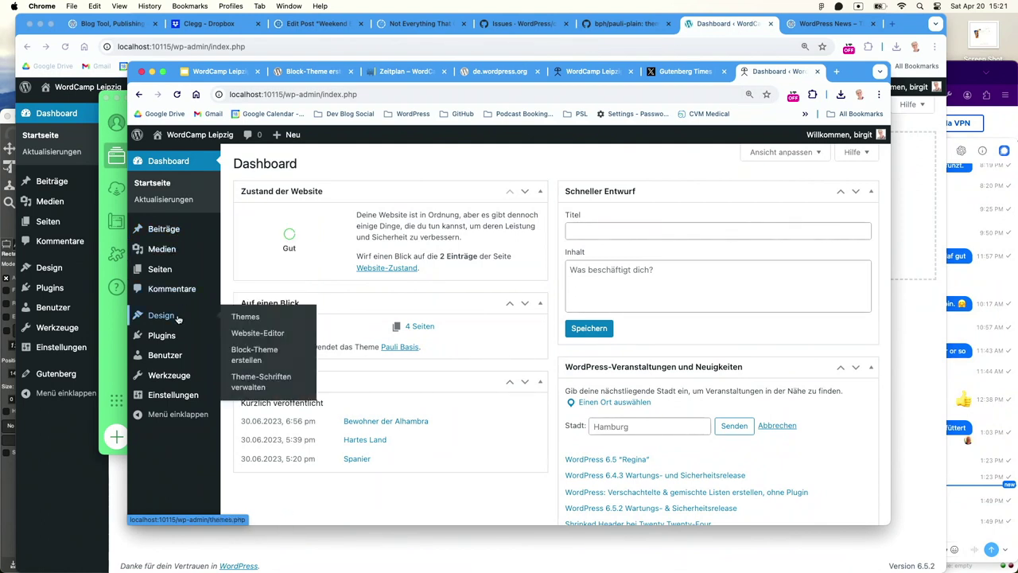
{"action": "left_click", "coordinate": [248, 334]}
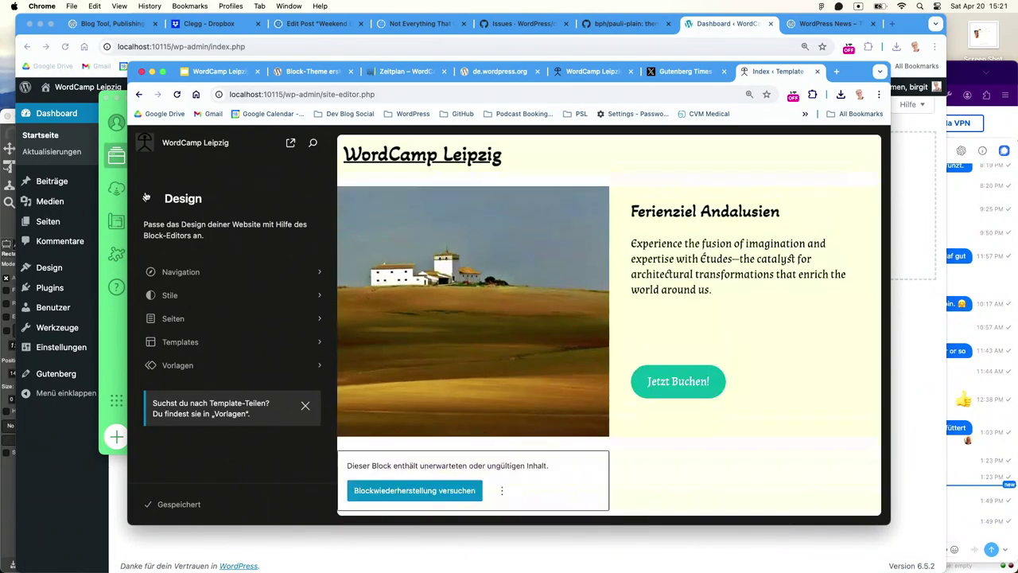
{"action": "left_click", "coordinate": [146, 199]}
Open the Index template for editing in the Website-Editor, inspect it, and go back to the dashboard
{"action": "mouse_move", "coordinate": [163, 317]}
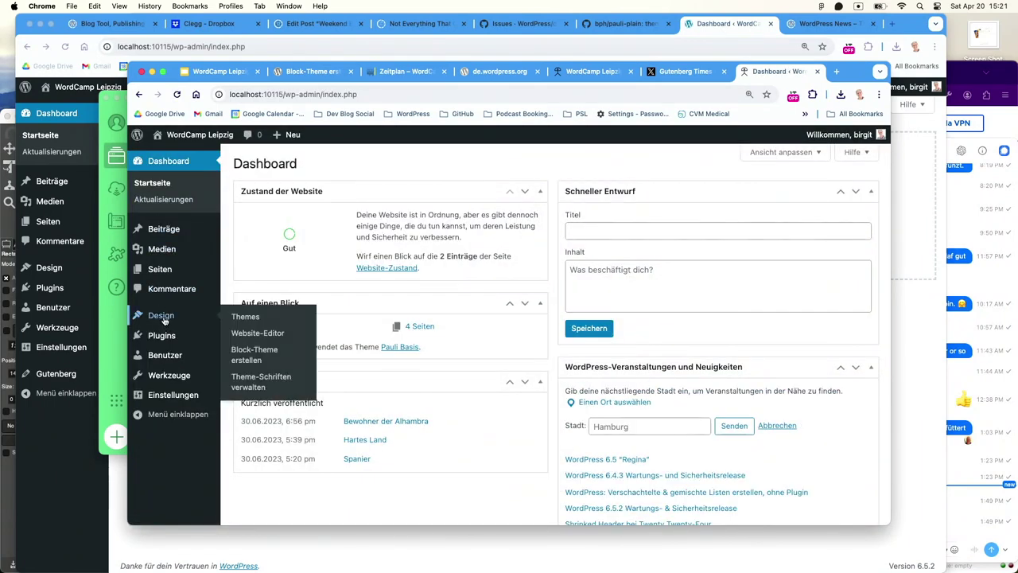
{"action": "left_click", "coordinate": [243, 335]}
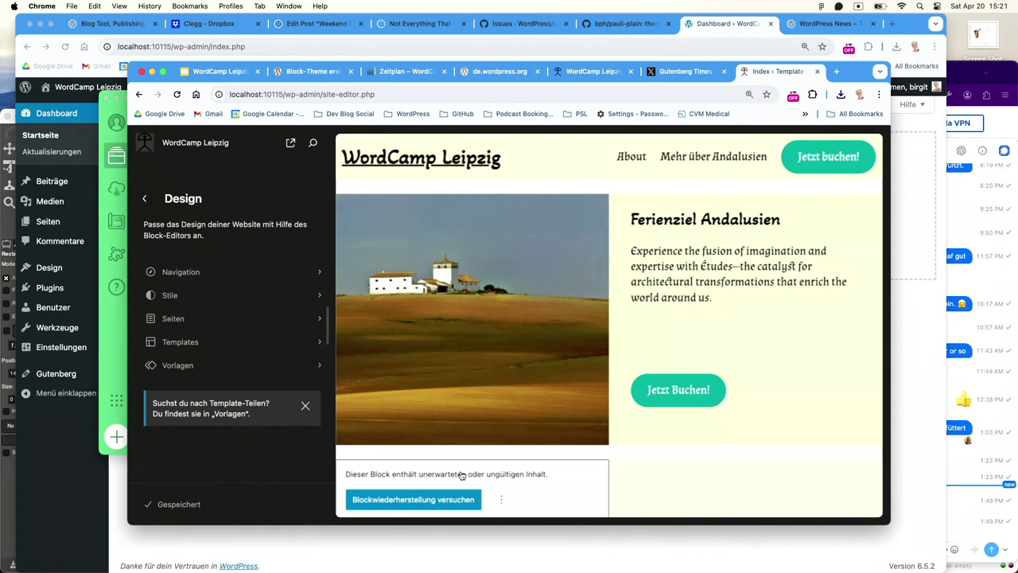
{"action": "left_click", "coordinate": [727, 174]}
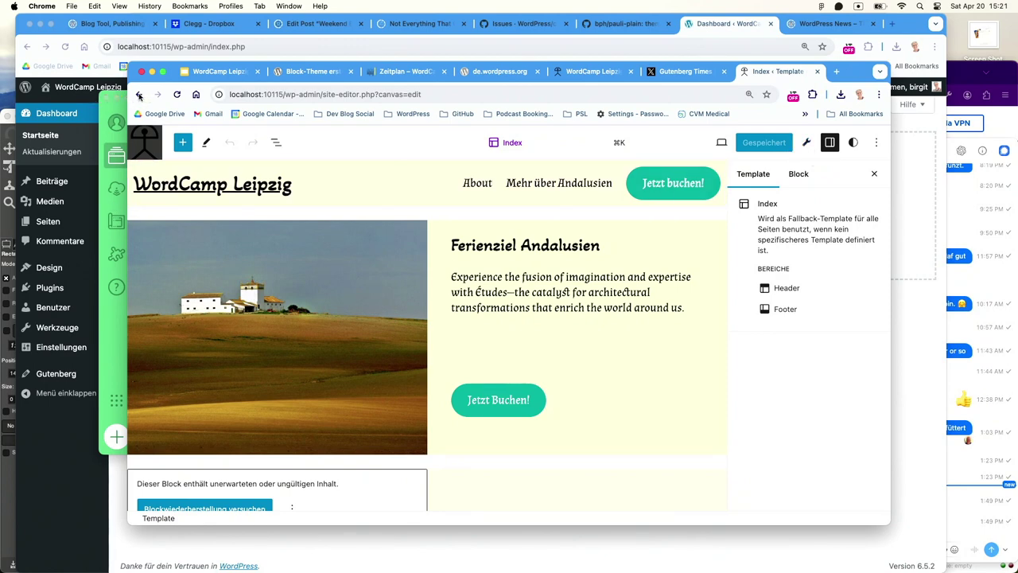
{"action": "left_click", "coordinate": [139, 96]}
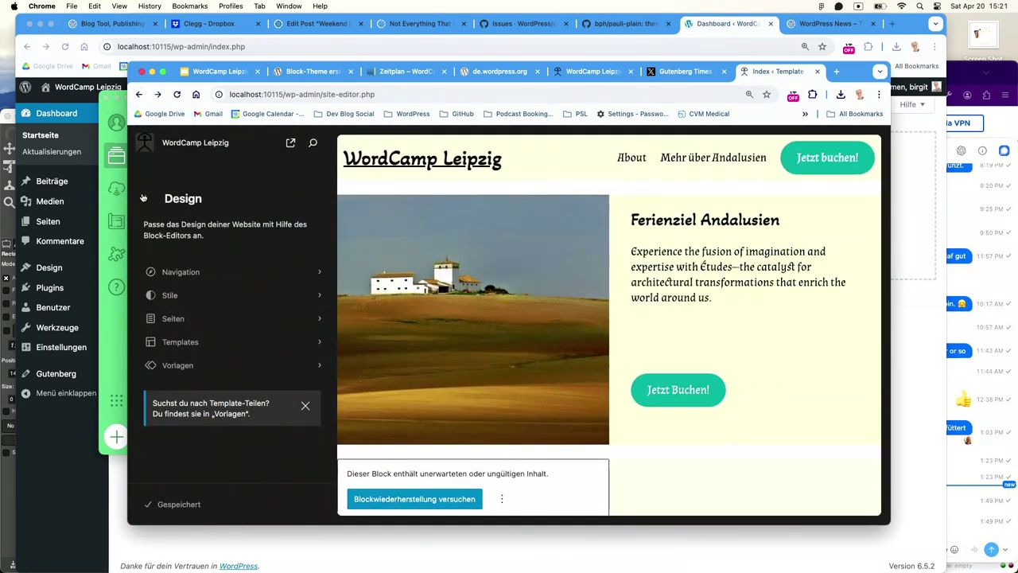
{"action": "left_click", "coordinate": [143, 197]}
Go from the deprecated Block-Theme erstellen page to the site editor and display its block theme creation options there
{"action": "mouse_move", "coordinate": [170, 378]}
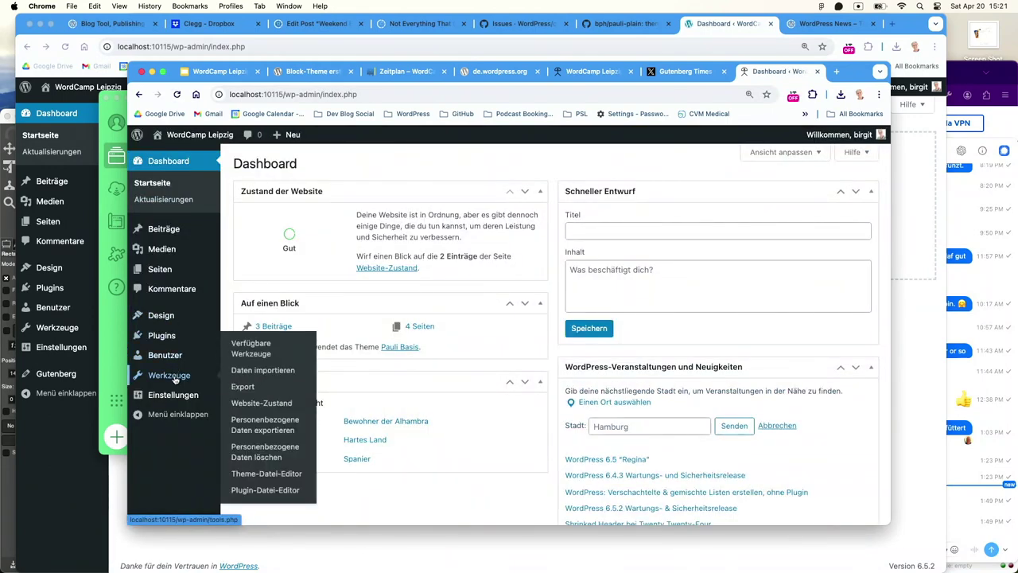
{"action": "mouse_move", "coordinate": [177, 315]}
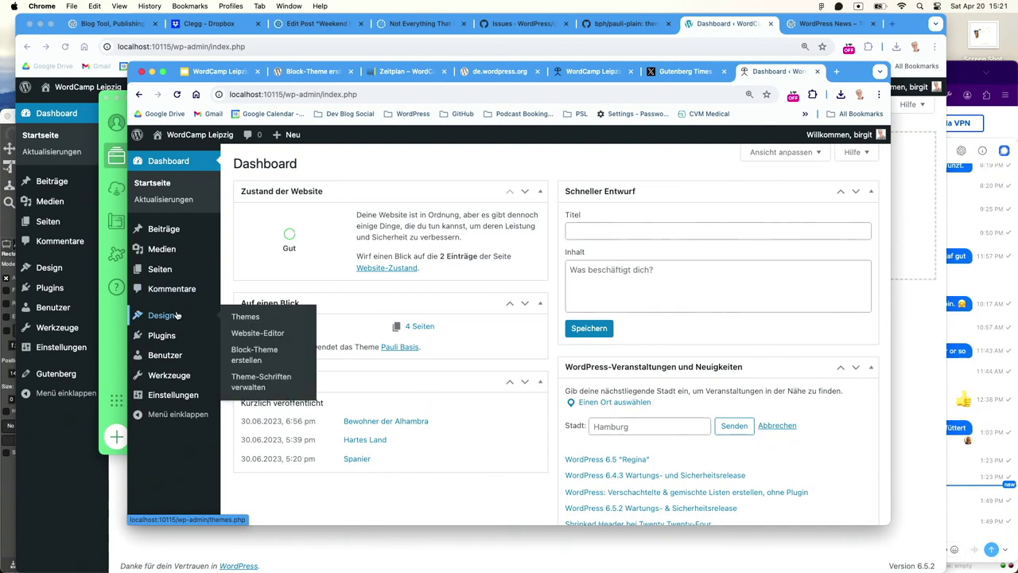
{"action": "left_click", "coordinate": [255, 354]}
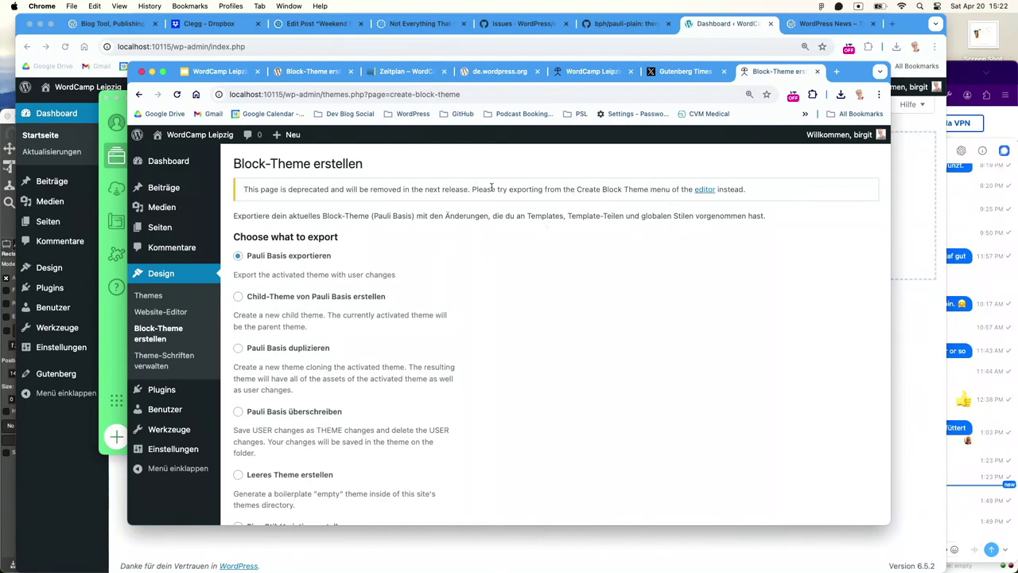
{"action": "left_click", "coordinate": [704, 191]}
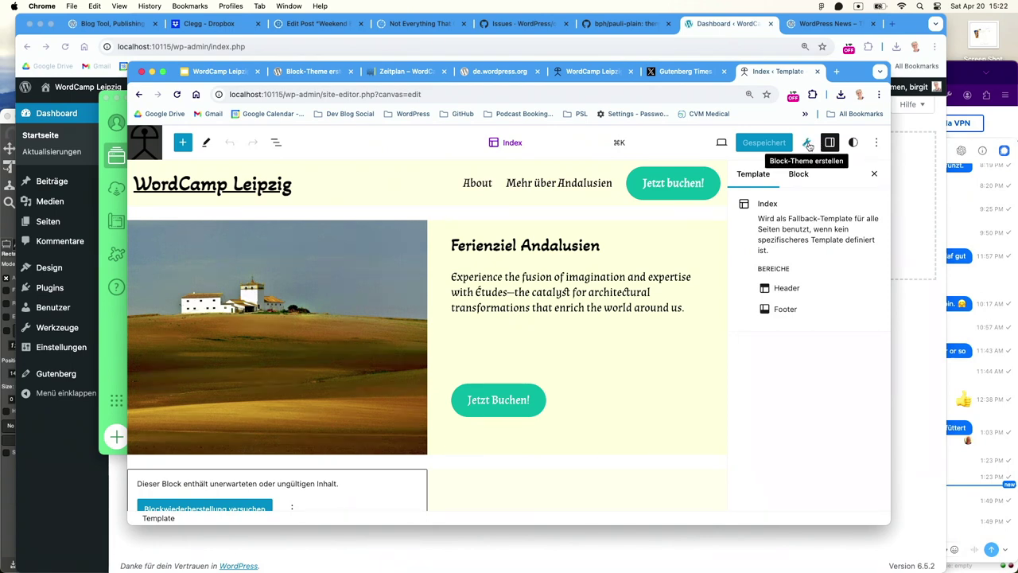
{"action": "left_click", "coordinate": [808, 144]}
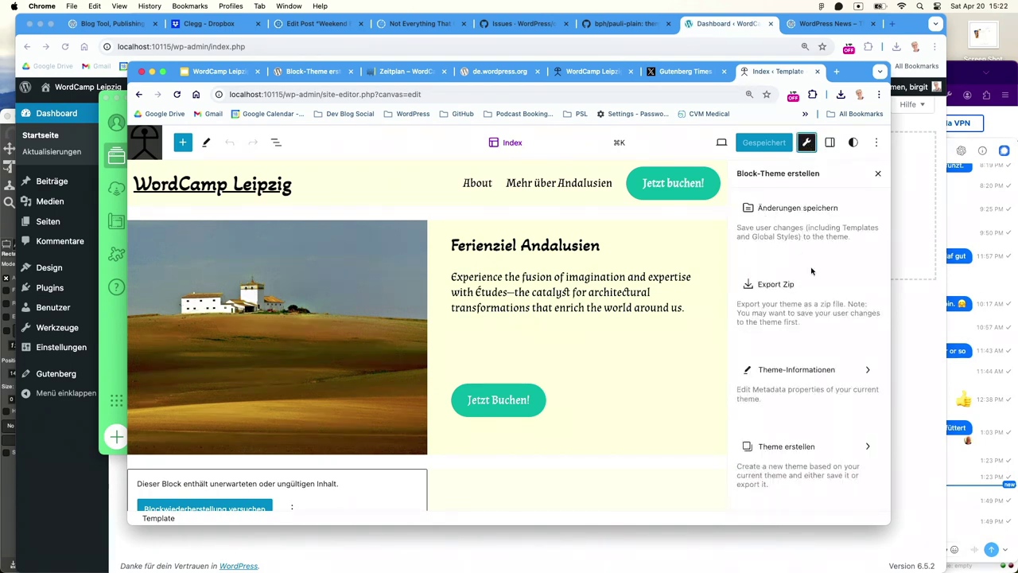
Look through the block theme options and open the Theme erstellen form for a new theme
{"action": "scroll", "coordinate": [815, 246], "scroll_direction": "down", "scroll_amount": 1}
{"action": "scroll", "coordinate": [801, 231], "scroll_direction": "down", "scroll_amount": 1}
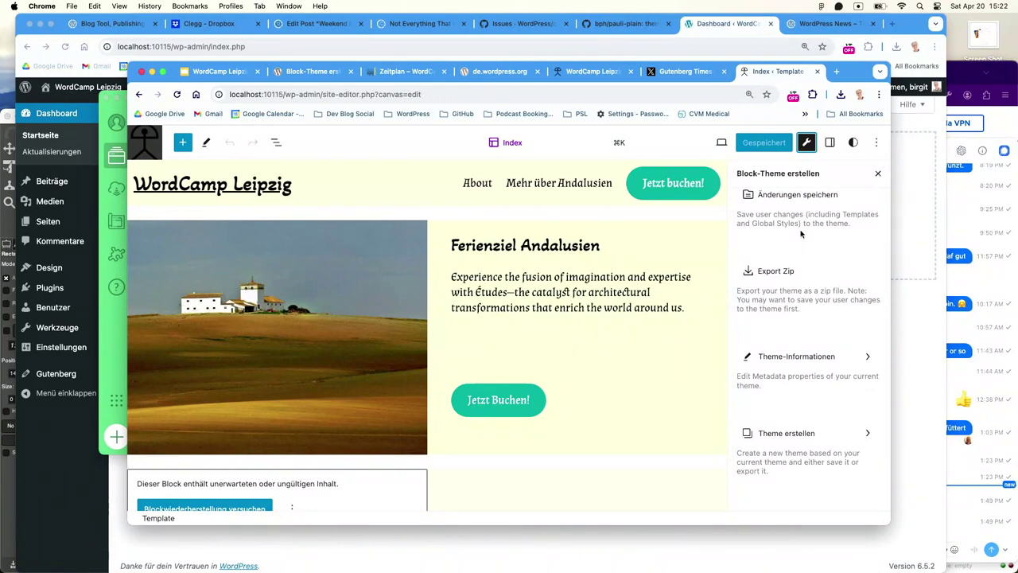
{"action": "scroll", "coordinate": [801, 233], "scroll_direction": "down", "scroll_amount": 2}
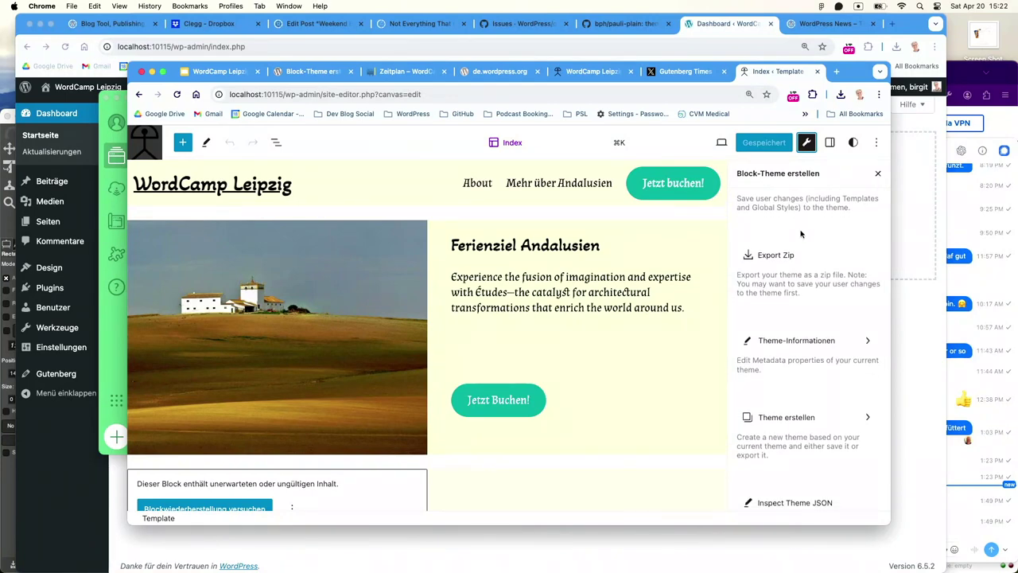
{"action": "scroll", "coordinate": [801, 233], "scroll_direction": "up", "scroll_amount": 3}
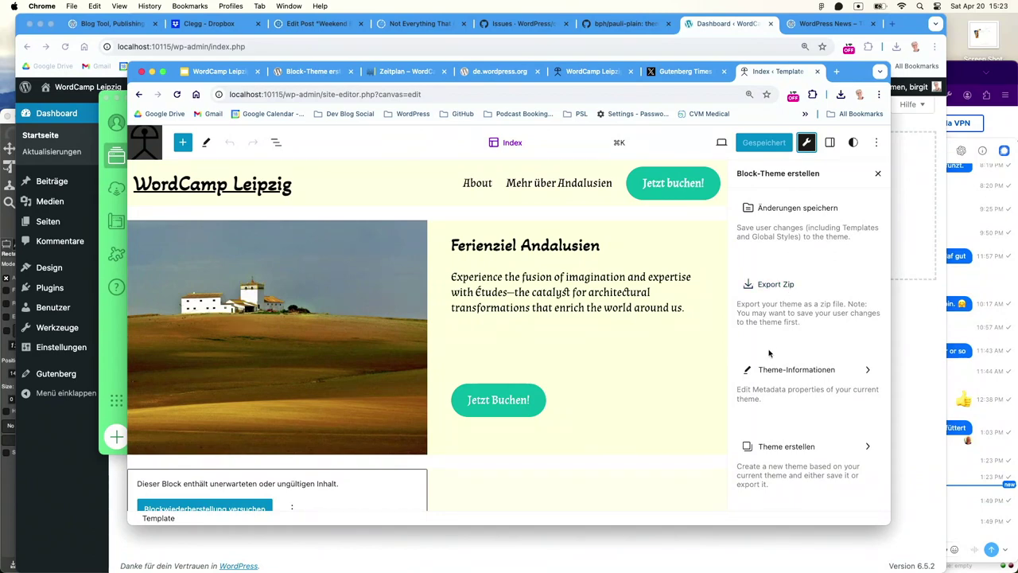
{"action": "scroll", "coordinate": [780, 376], "scroll_direction": "down", "scroll_amount": 2}
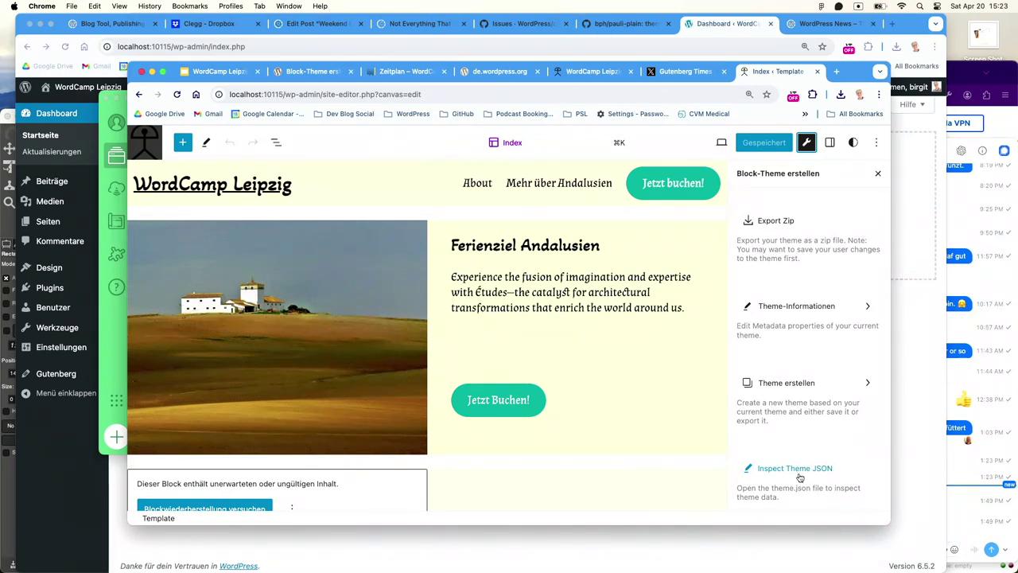
{"action": "left_click", "coordinate": [800, 386]}
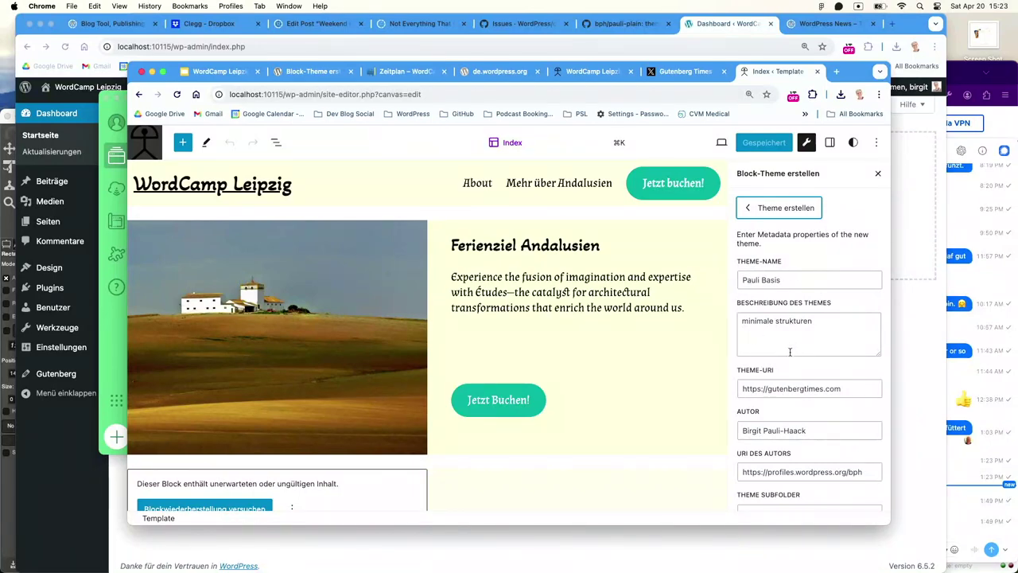
Try to create a blank theme with the prefilled Pauli Basis metadata
{"action": "scroll", "coordinate": [783, 346], "scroll_direction": "down", "scroll_amount": 1}
{"action": "scroll", "coordinate": [783, 346], "scroll_direction": "down", "scroll_amount": 10}
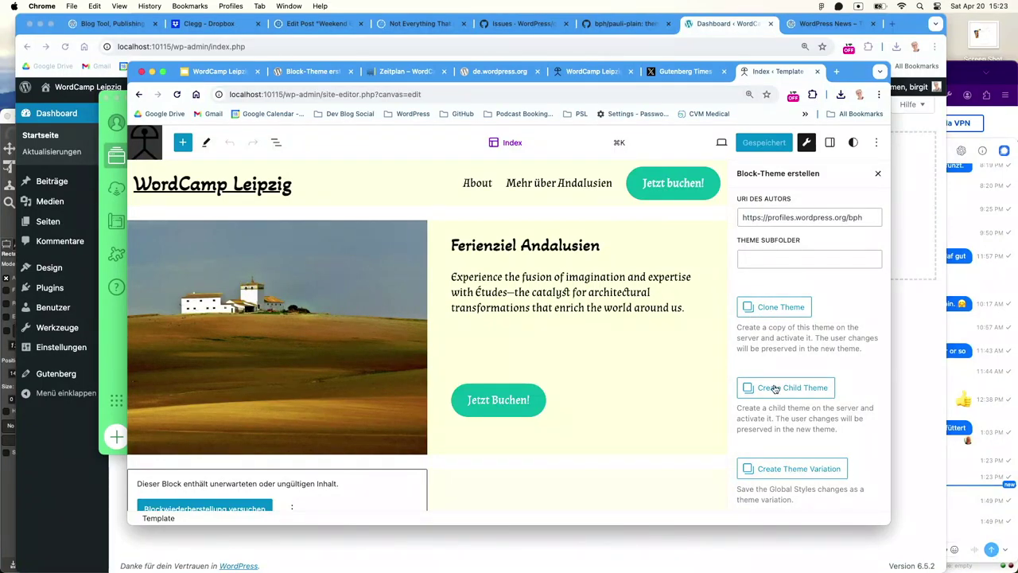
{"action": "scroll", "coordinate": [776, 389], "scroll_direction": "down", "scroll_amount": 2}
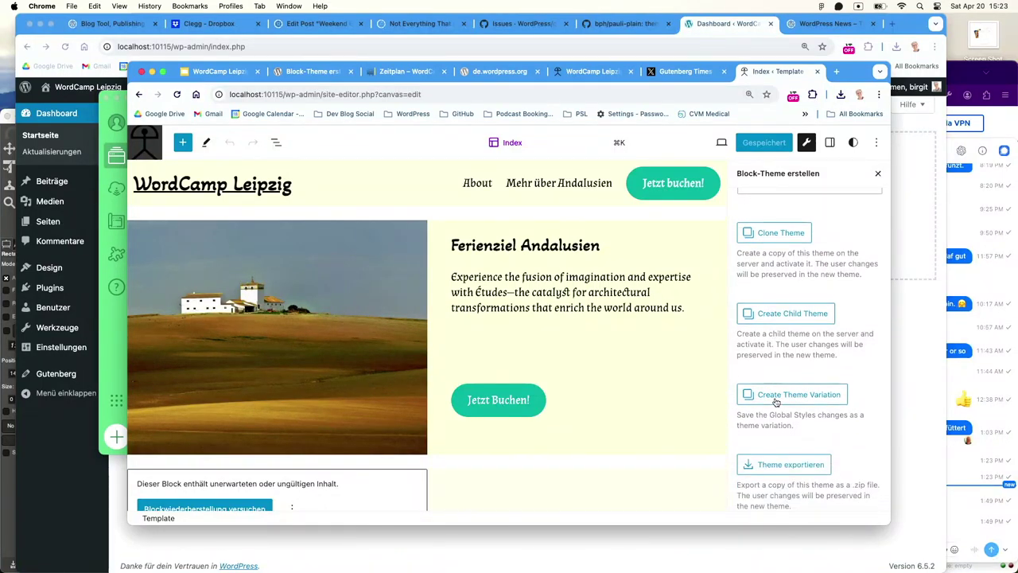
{"action": "scroll", "coordinate": [778, 406], "scroll_direction": "down", "scroll_amount": 4}
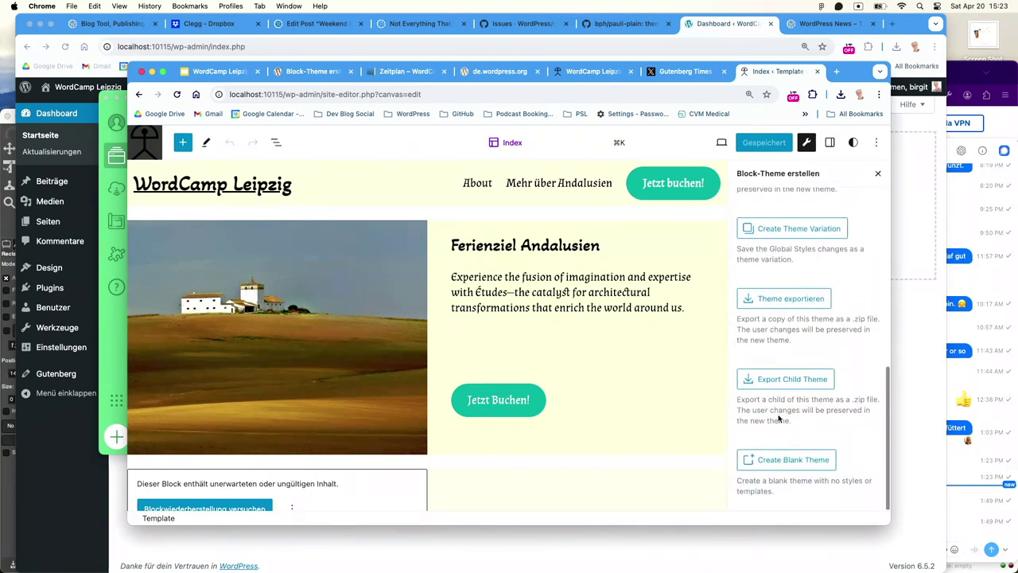
{"action": "left_click", "coordinate": [778, 466]}
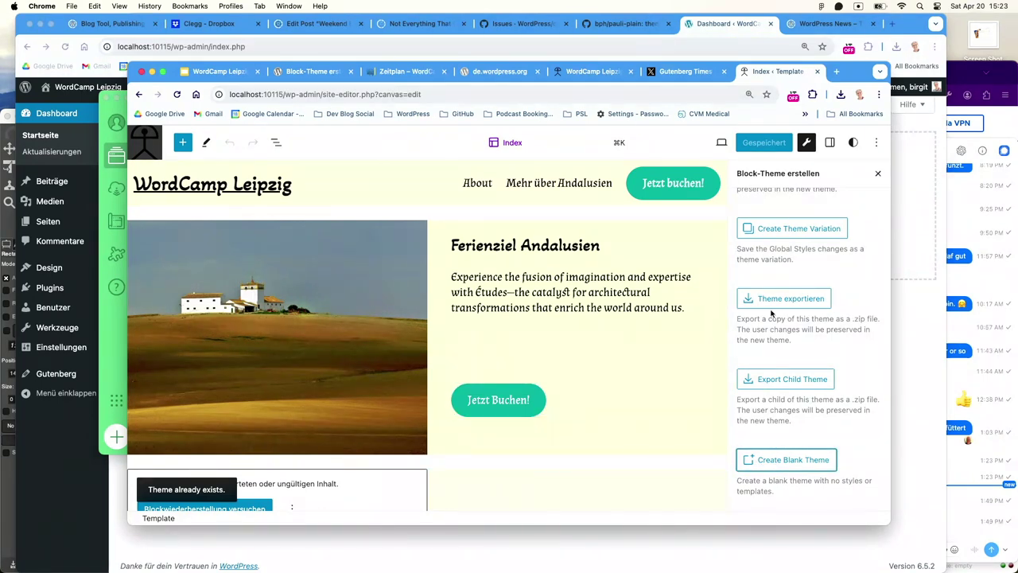
Change the new theme's name to "Pauli Plain" and return to the blank theme option
{"action": "scroll", "coordinate": [793, 317], "scroll_direction": "up", "scroll_amount": 3}
{"action": "left_click", "coordinate": [793, 263]}
{"action": "left_click_drag", "start_coordinate": [781, 280], "coordinate": [762, 278]}
{"action": "type", "text": "Eleam"}
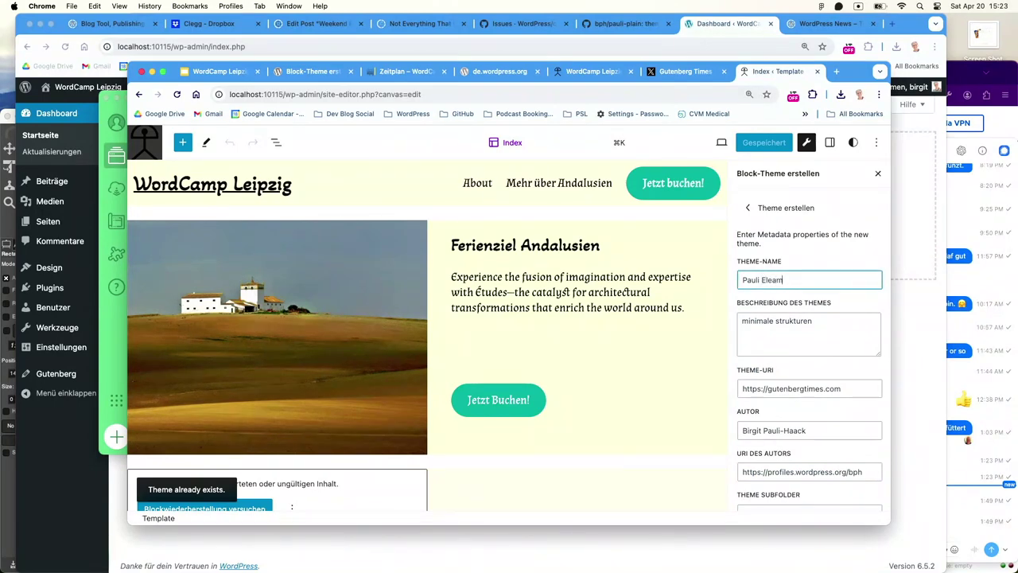
{"action": "type", "text": "nta"}
{"action": "key", "text": "BackSpace"}
{"action": "key", "text": "BackSpace"}
{"action": "key", "text": "BackSpace"}
{"action": "key", "text": "BackSpace"}
{"action": "key", "text": "BackSpace"}
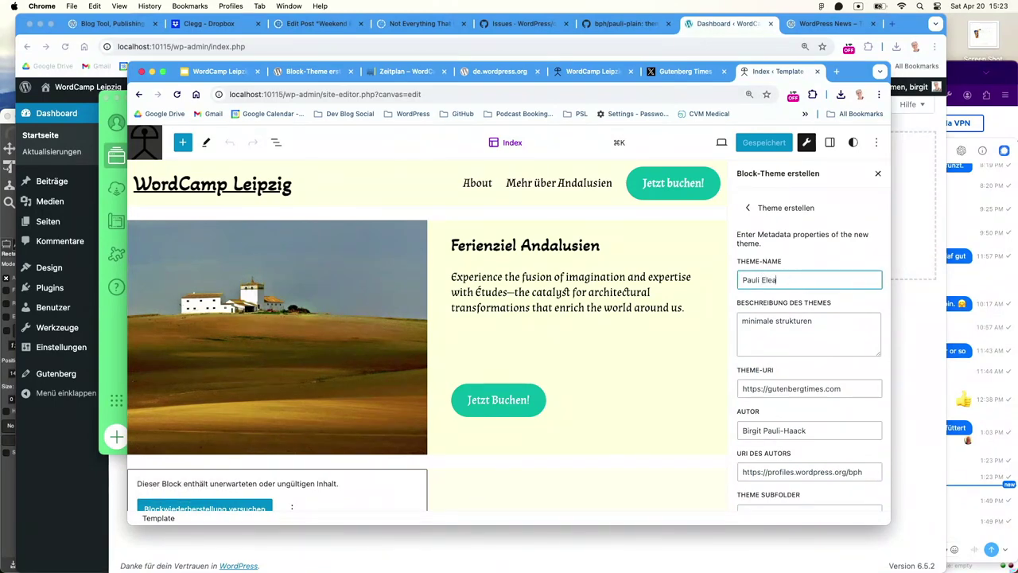
{"action": "type", "text": "men"}
{"action": "key", "text": "BackSpace"}
{"action": "key", "text": "BackSpace"}
{"action": "key", "text": "BackSpace"}
{"action": "key", "text": "BackSpace"}
{"action": "key", "text": "BackSpace"}
{"action": "type", "text": "Plain"}
{"action": "scroll", "coordinate": [805, 422], "scroll_direction": "down", "scroll_amount": 10}
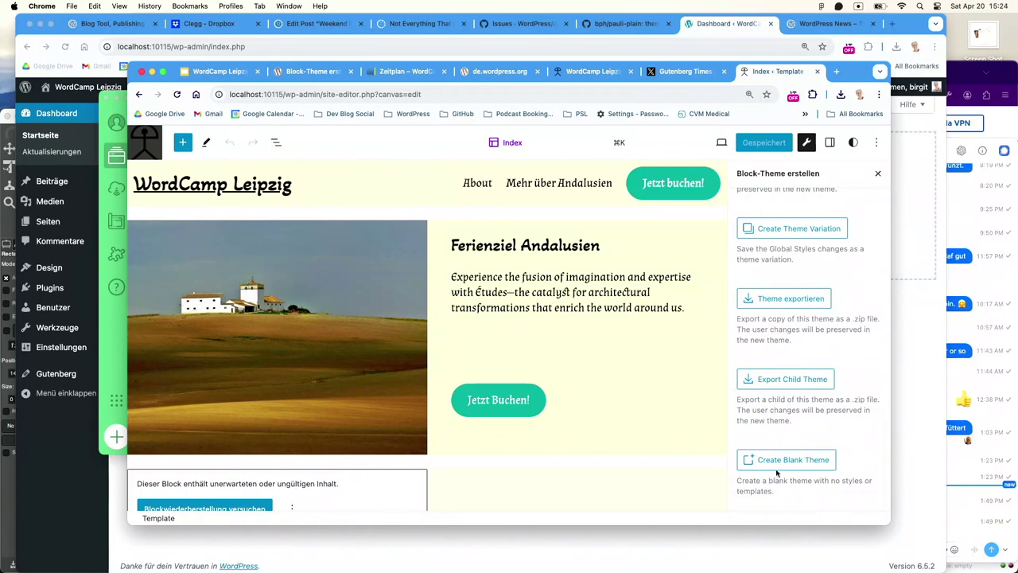
Create the blank Pauli Plain theme, reload the editor and look through the Index template's posts
{"action": "left_click", "coordinate": [781, 467]}
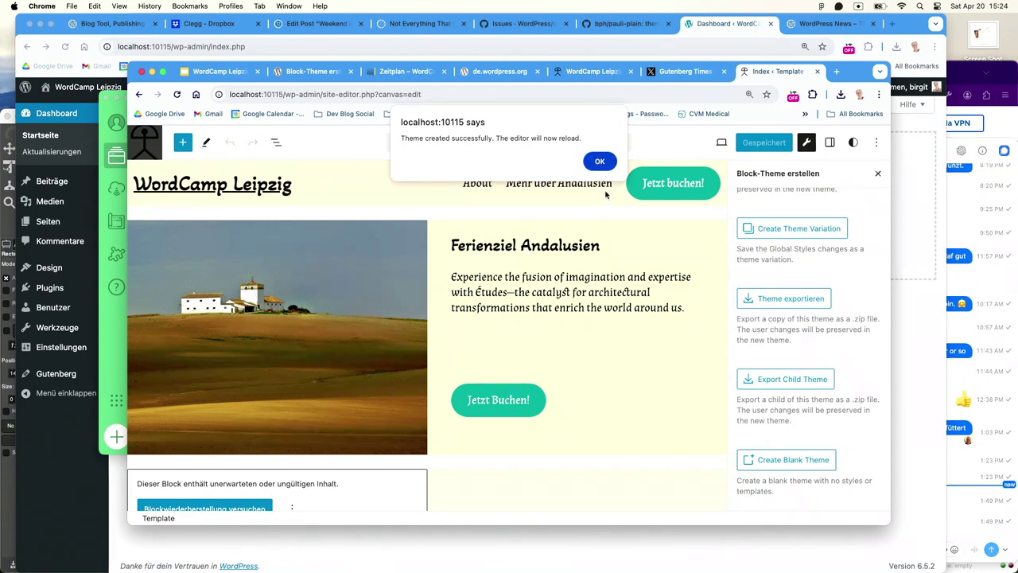
{"action": "left_click", "coordinate": [600, 162]}
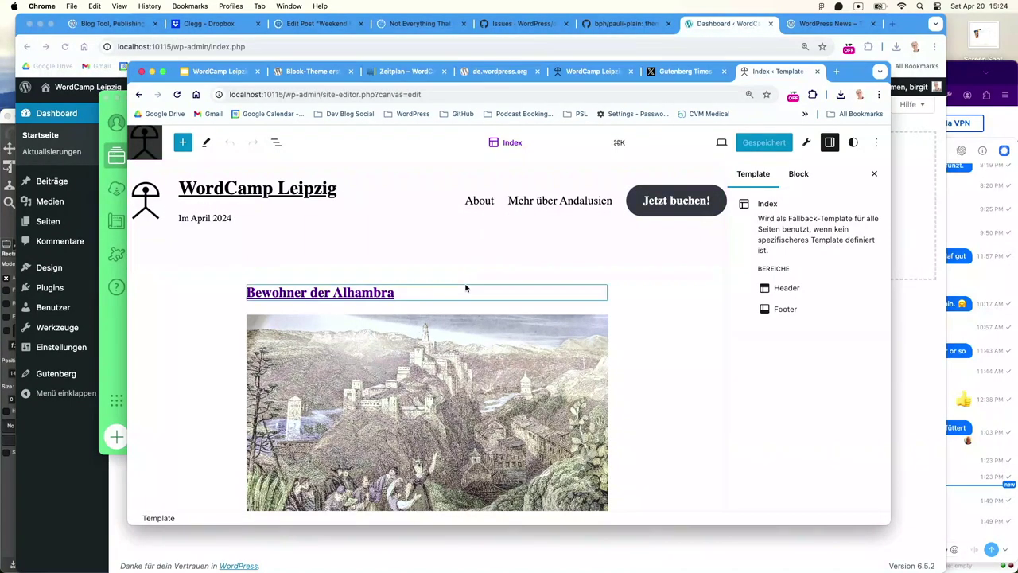
{"action": "scroll", "coordinate": [466, 289], "scroll_direction": "down", "scroll_amount": 10}
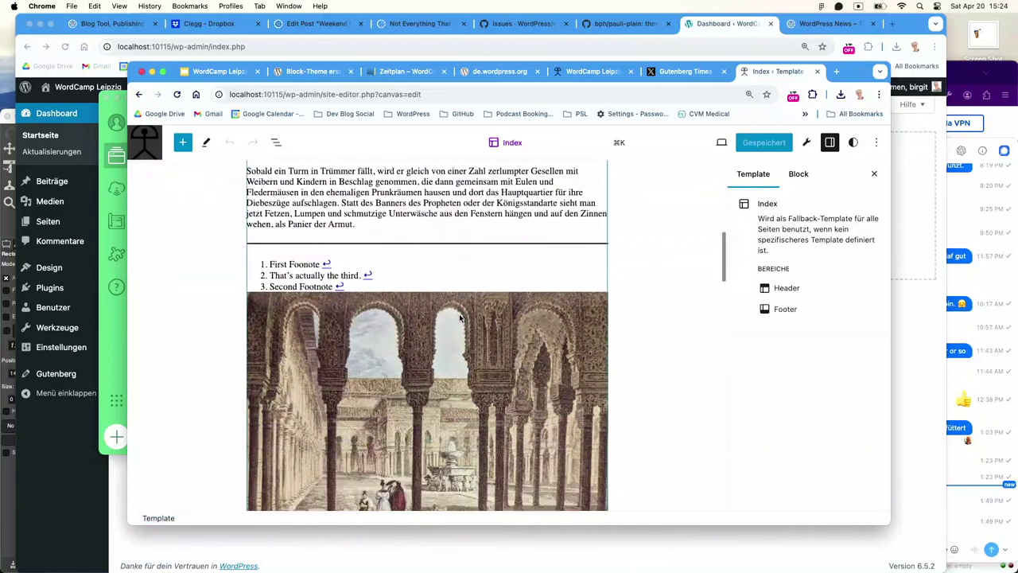
{"action": "scroll", "coordinate": [459, 313], "scroll_direction": "down", "scroll_amount": 6}
{"action": "scroll", "coordinate": [459, 313], "scroll_direction": "up", "scroll_amount": 3}
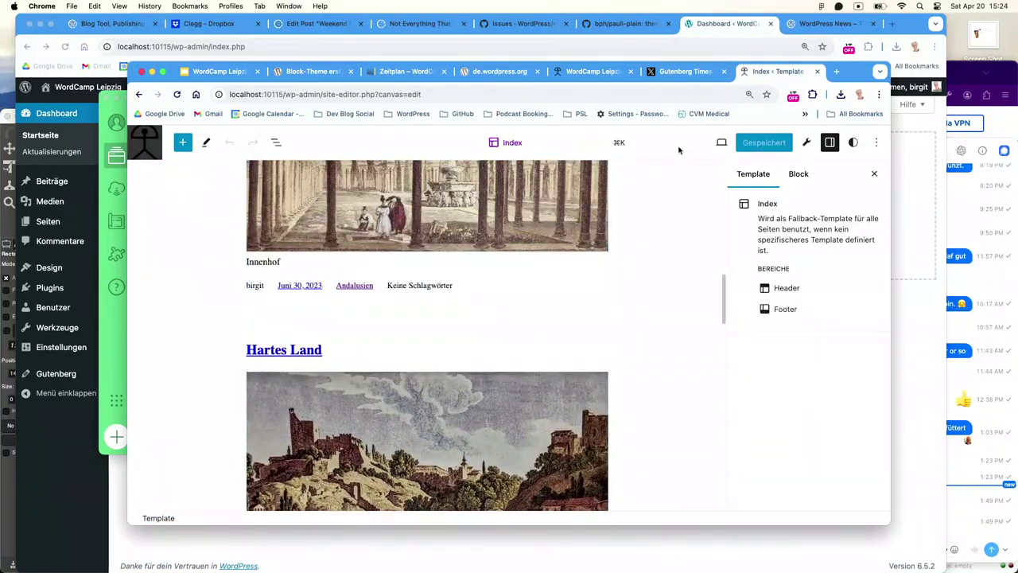
View the site's front page in a separate browser tab to check how the blank theme displays it
{"action": "left_click", "coordinate": [721, 143]}
{"action": "left_click", "coordinate": [666, 246]}
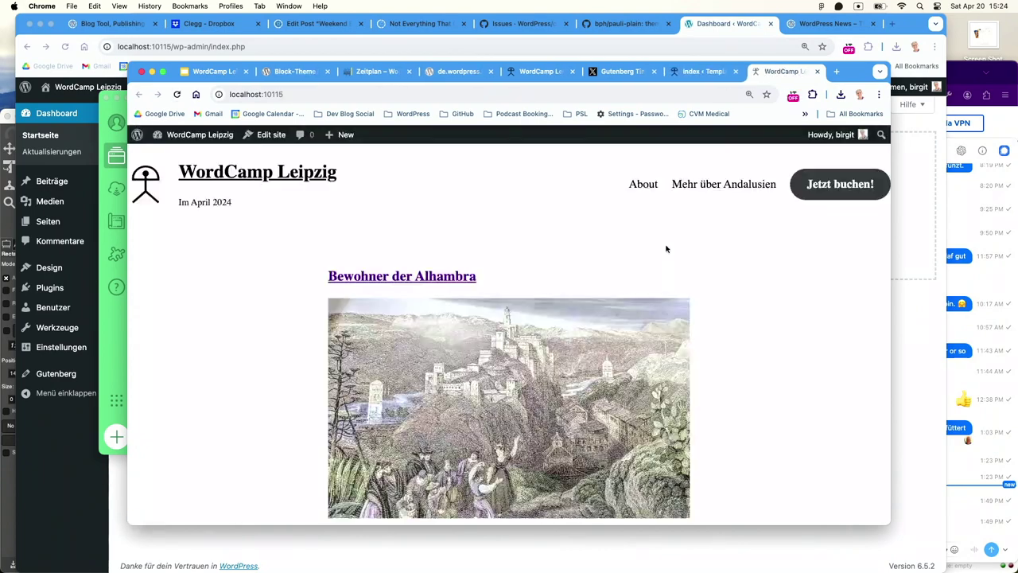
{"action": "scroll", "coordinate": [555, 332], "scroll_direction": "down", "scroll_amount": 3}
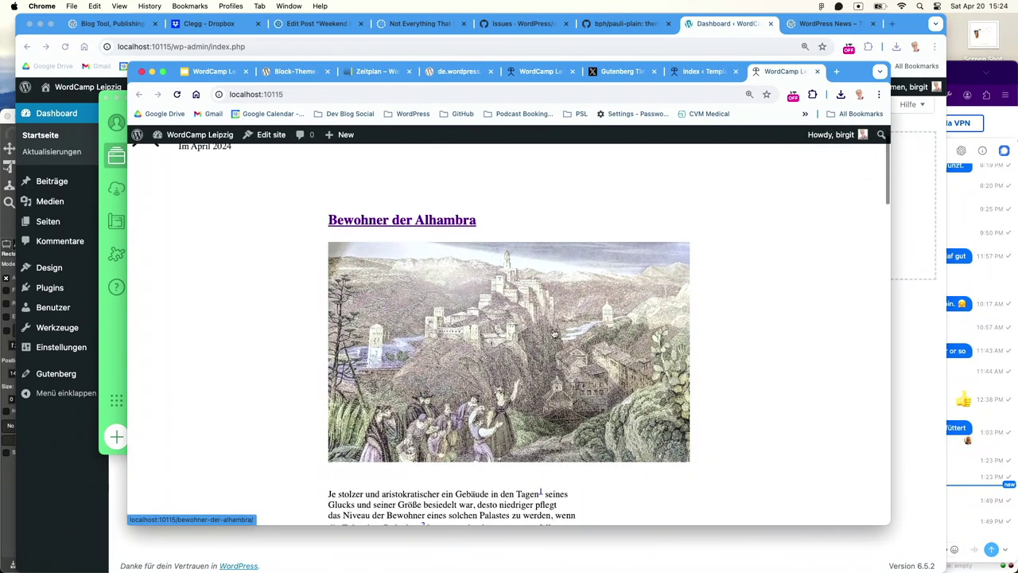
{"action": "scroll", "coordinate": [555, 333], "scroll_direction": "up", "scroll_amount": 3}
Open the post Bewohner der Alhambra on the site and examine its layout down to the footer
{"action": "left_click", "coordinate": [442, 277]}
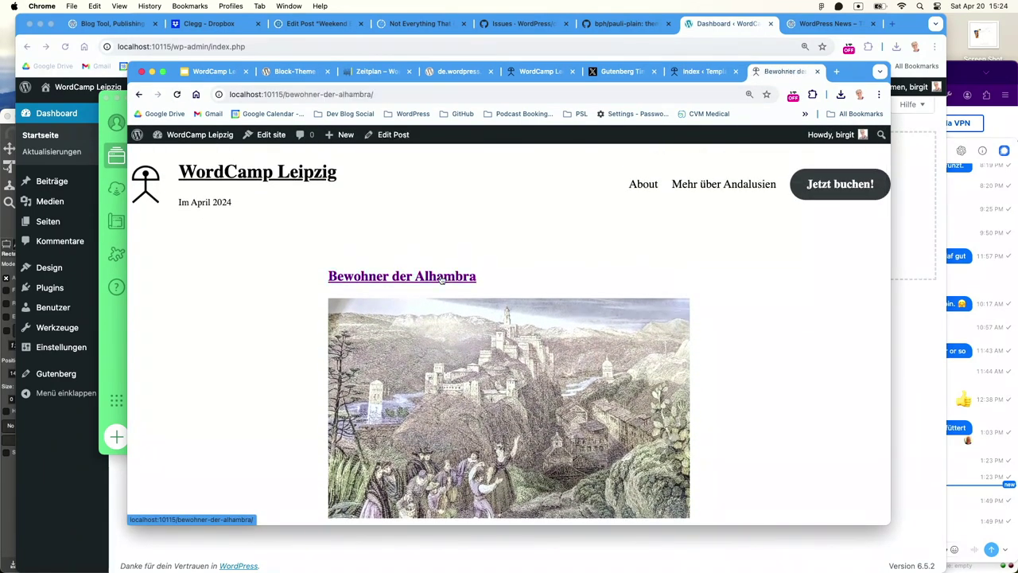
{"action": "scroll", "coordinate": [551, 259], "scroll_direction": "down", "scroll_amount": 10}
{"action": "scroll", "coordinate": [551, 259], "scroll_direction": "down", "scroll_amount": 5}
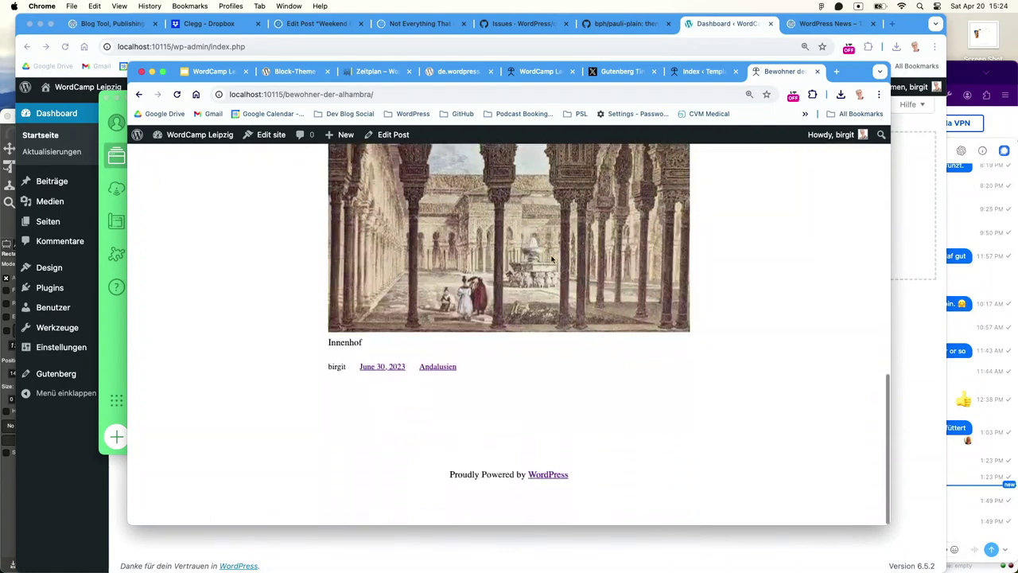
{"action": "scroll", "coordinate": [552, 261], "scroll_direction": "up", "scroll_amount": 15}
{"action": "scroll", "coordinate": [551, 260], "scroll_direction": "up", "scroll_amount": 3}
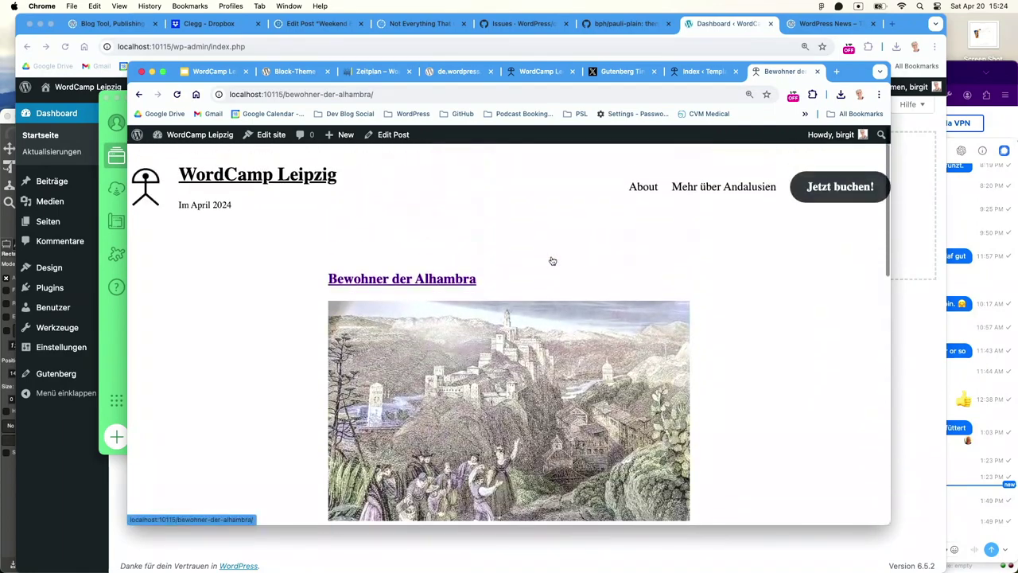
Open the site's About page and examine how its text and images are laid out
{"action": "left_click", "coordinate": [642, 183]}
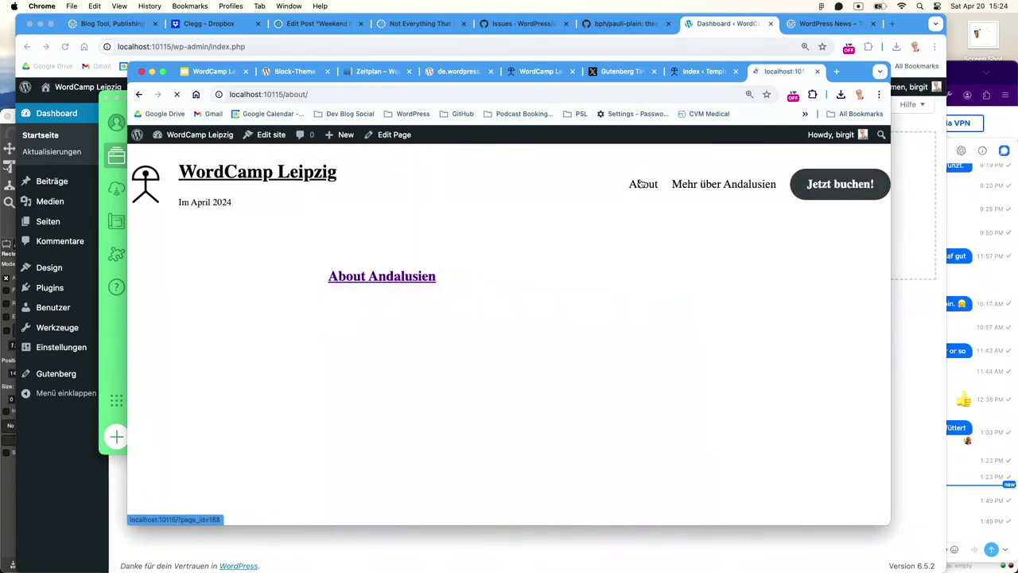
{"action": "scroll", "coordinate": [605, 254], "scroll_direction": "down", "scroll_amount": 3}
{"action": "scroll", "coordinate": [605, 255], "scroll_direction": "down", "scroll_amount": 8}
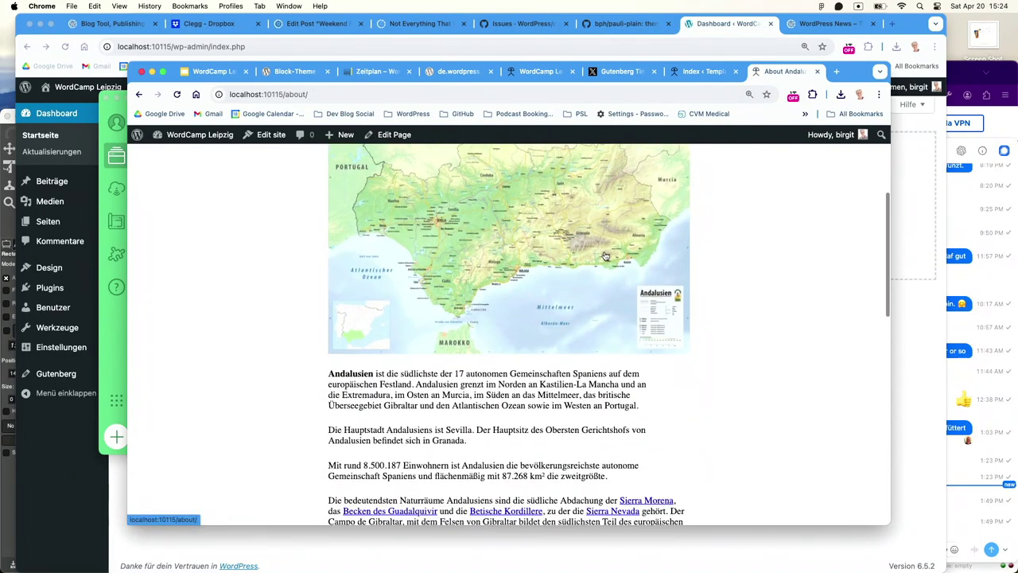
{"action": "scroll", "coordinate": [611, 264], "scroll_direction": "down", "scroll_amount": 10}
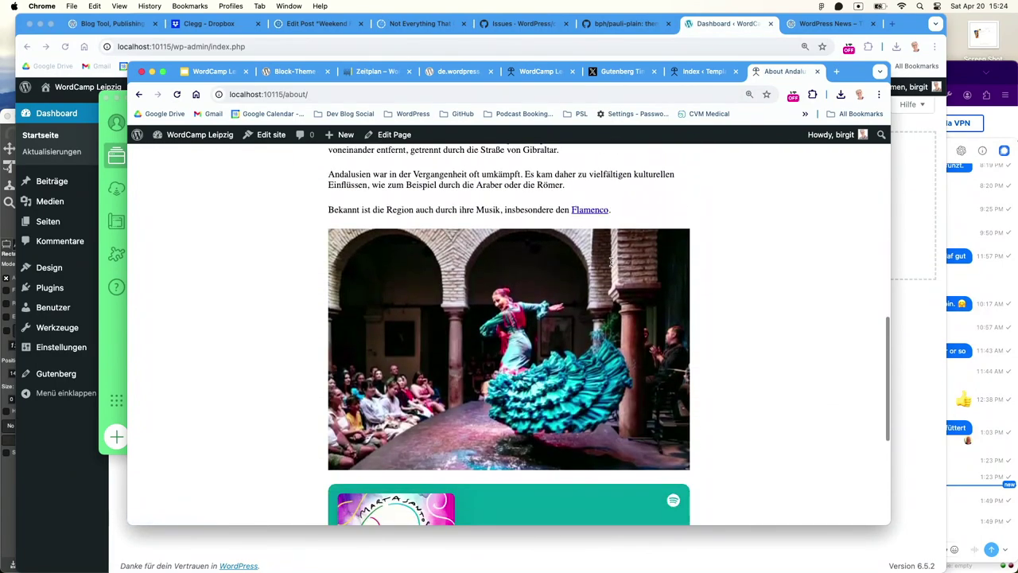
{"action": "scroll", "coordinate": [611, 263], "scroll_direction": "up", "scroll_amount": 10}
{"action": "scroll", "coordinate": [611, 264], "scroll_direction": "up", "scroll_amount": 10}
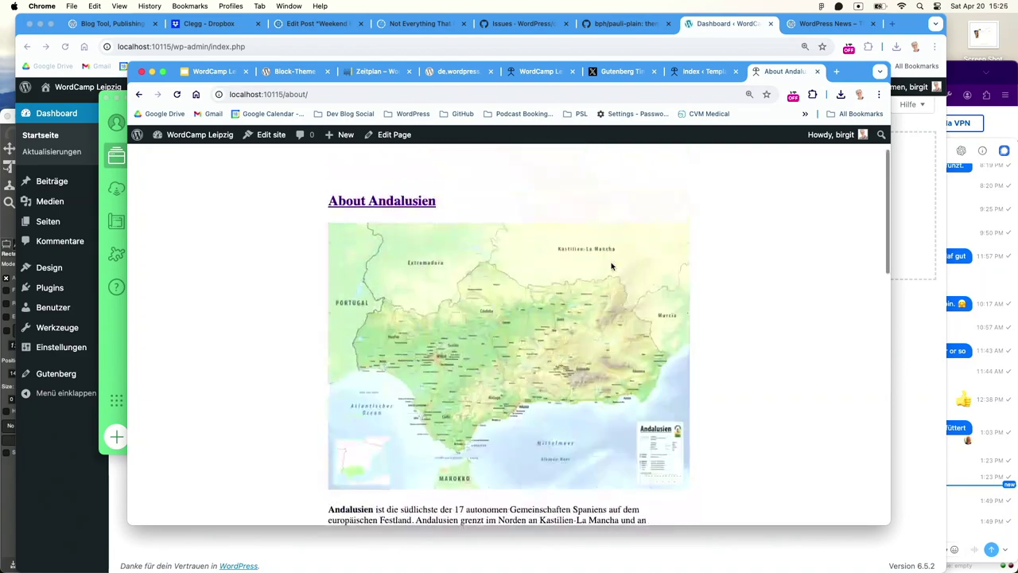
Open the Mehr über Andalusien category page and examine its list of posts
{"action": "left_click", "coordinate": [705, 185]}
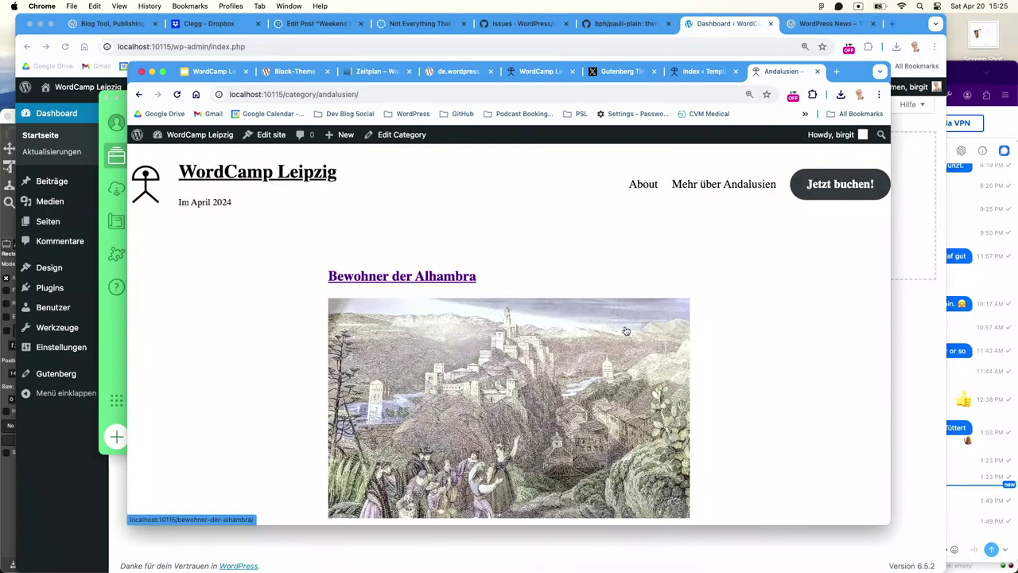
{"action": "scroll", "coordinate": [625, 329], "scroll_direction": "down", "scroll_amount": 10}
{"action": "scroll", "coordinate": [625, 329], "scroll_direction": "down", "scroll_amount": 10}
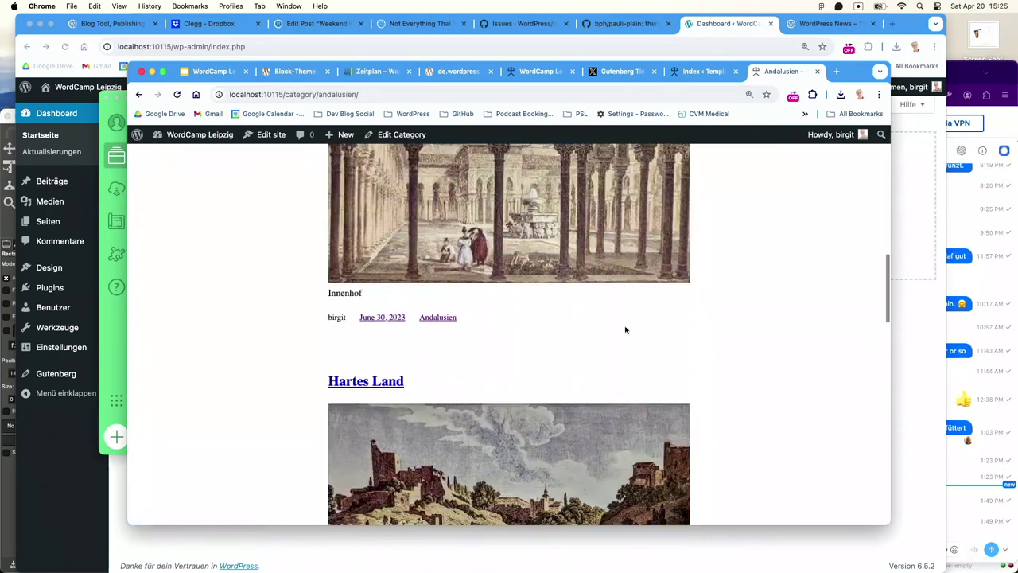
{"action": "scroll", "coordinate": [625, 330], "scroll_direction": "up", "scroll_amount": 8}
{"action": "scroll", "coordinate": [625, 326], "scroll_direction": "down", "scroll_amount": 5}
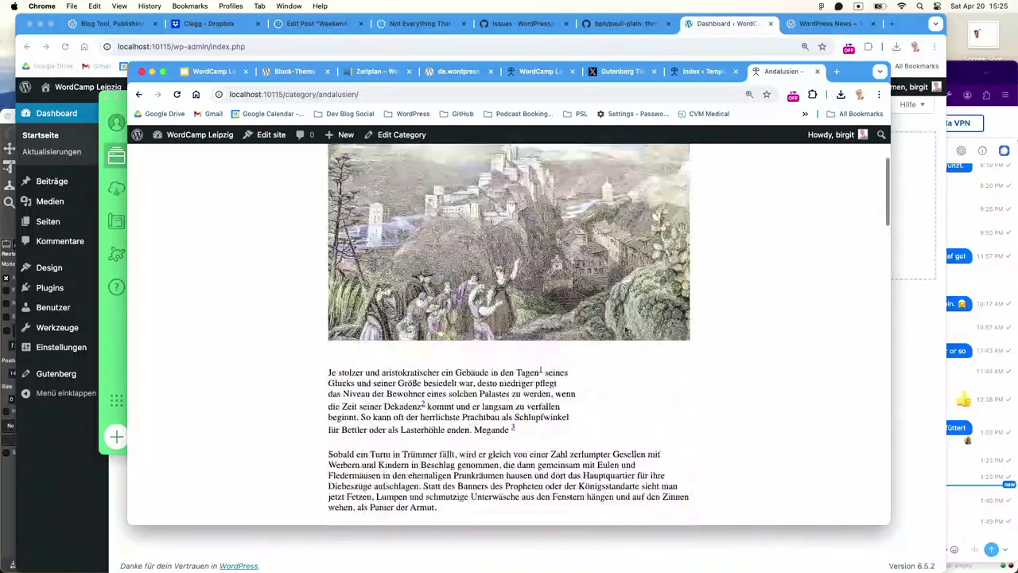
{"action": "scroll", "coordinate": [625, 329], "scroll_direction": "up", "scroll_amount": 15}
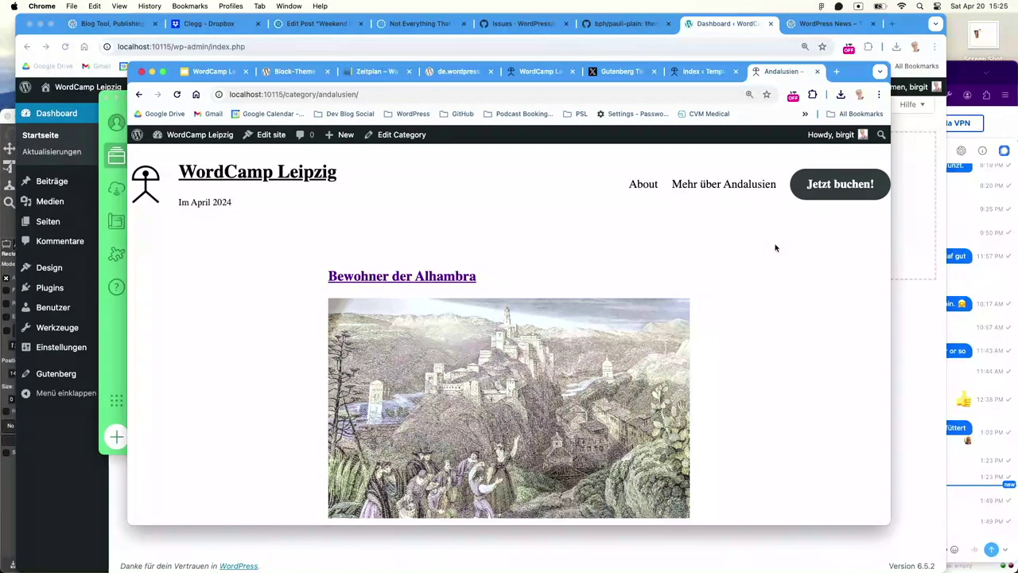
Return from the site to the Index template in the site editor and open its header template part for editing
{"action": "left_click", "coordinate": [272, 136]}
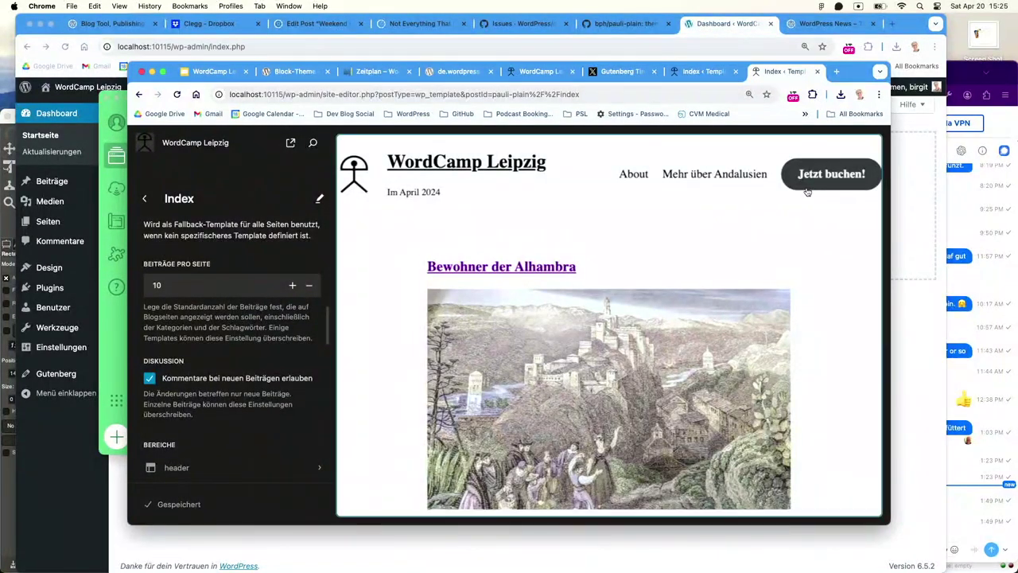
{"action": "left_click", "coordinate": [808, 192]}
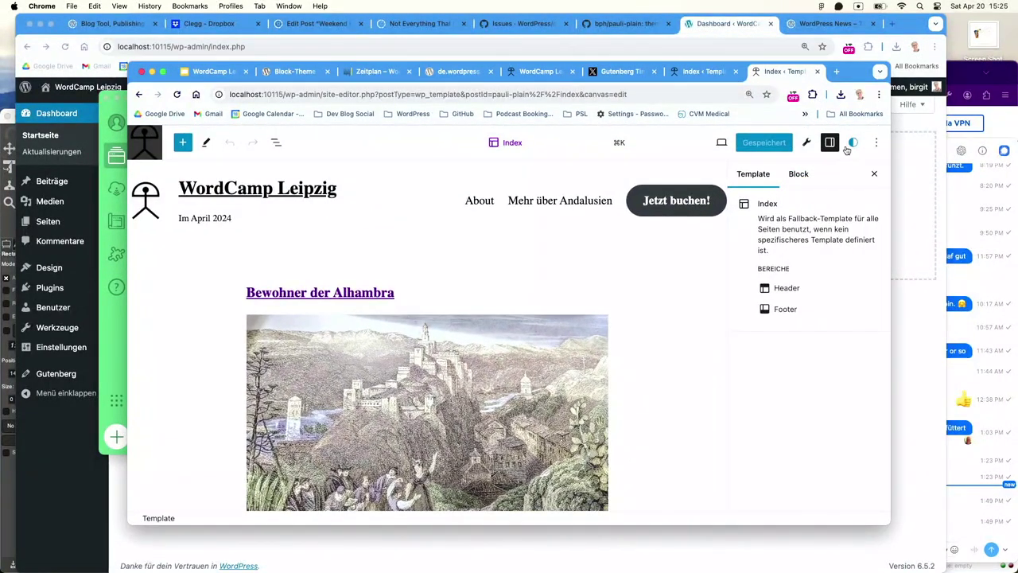
{"action": "left_click", "coordinate": [354, 215]}
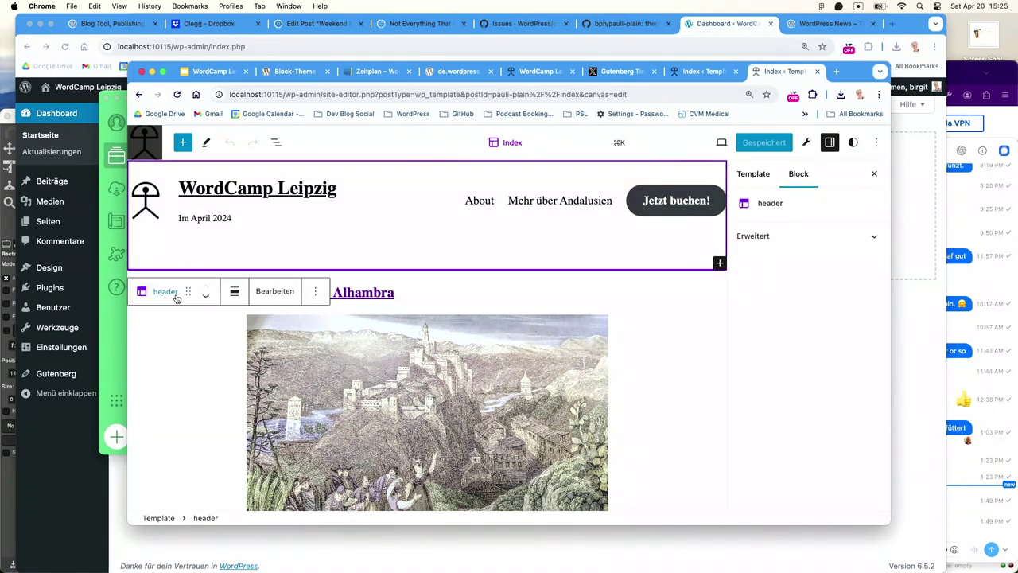
{"action": "left_click", "coordinate": [270, 292]}
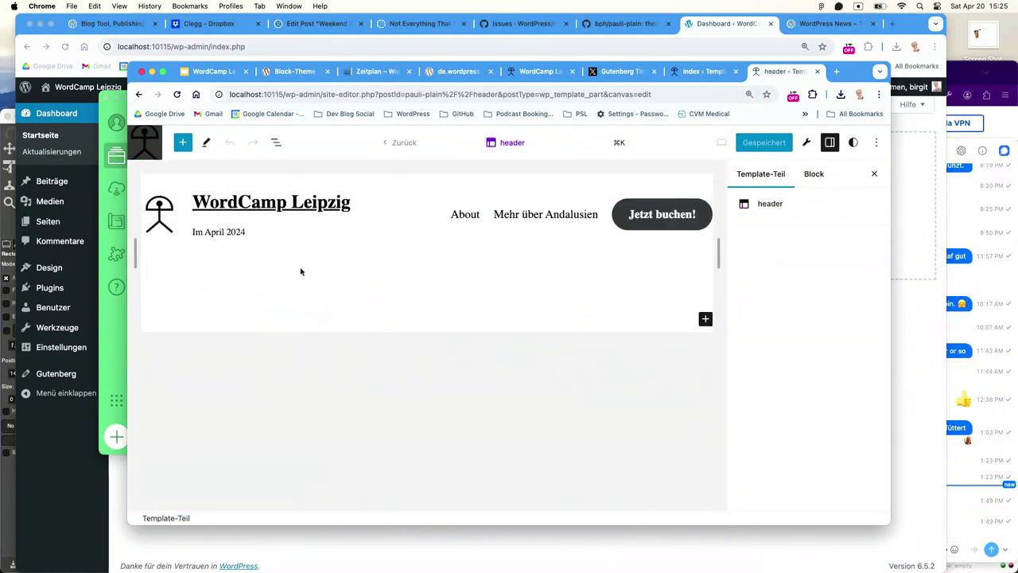
Examine the header's nested blocks, from the site title through its parent groups and rows to the site logo
{"action": "left_click", "coordinate": [380, 228]}
{"action": "key", "text": "shift+Tab"}
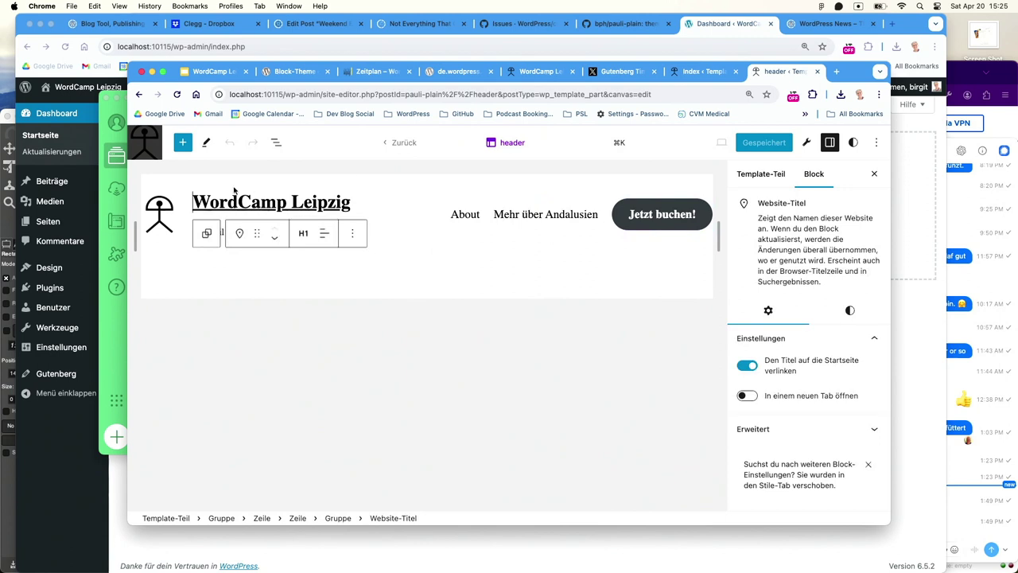
{"action": "left_click", "coordinate": [206, 233]}
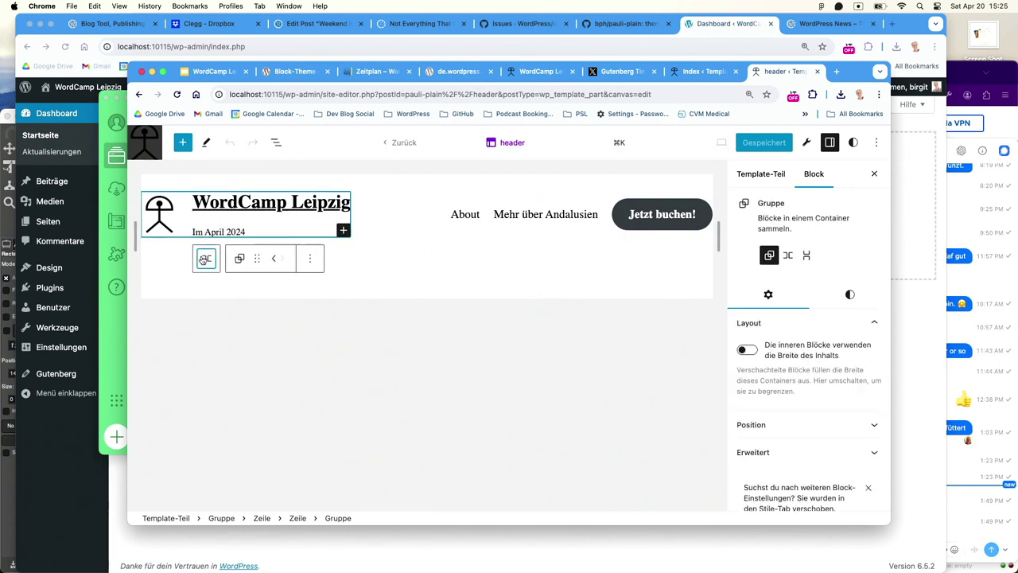
{"action": "left_click", "coordinate": [205, 259]}
{"action": "left_click", "coordinate": [154, 258]}
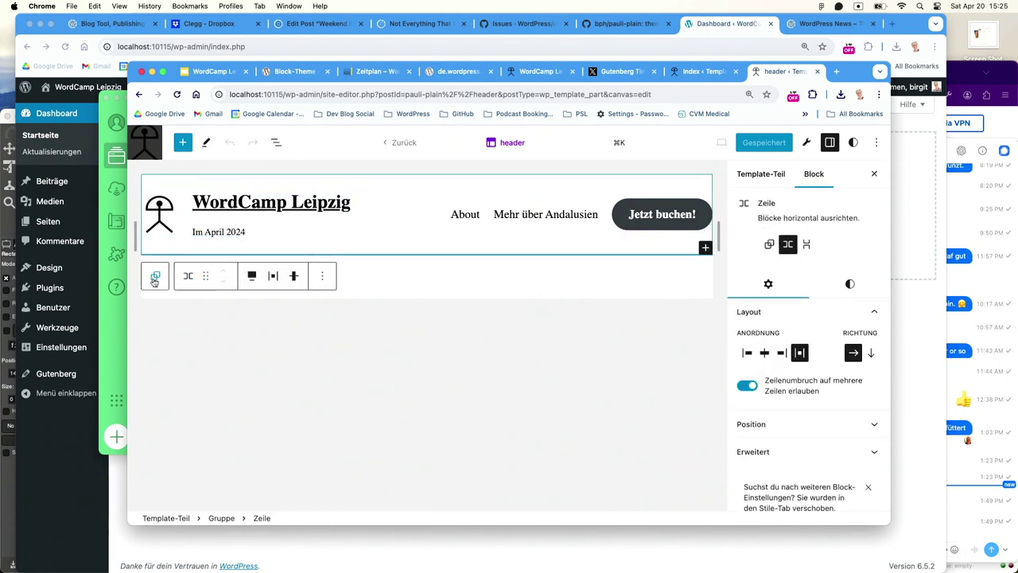
{"action": "left_click", "coordinate": [155, 279]}
{"action": "left_click", "coordinate": [154, 278]}
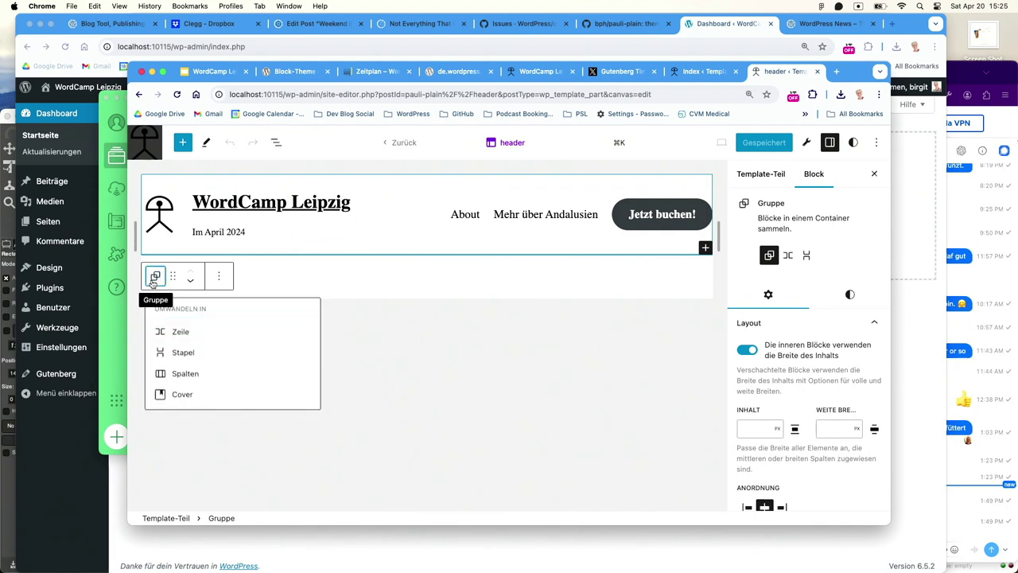
{"action": "left_click", "coordinate": [155, 278]}
{"action": "left_click", "coordinate": [166, 205]}
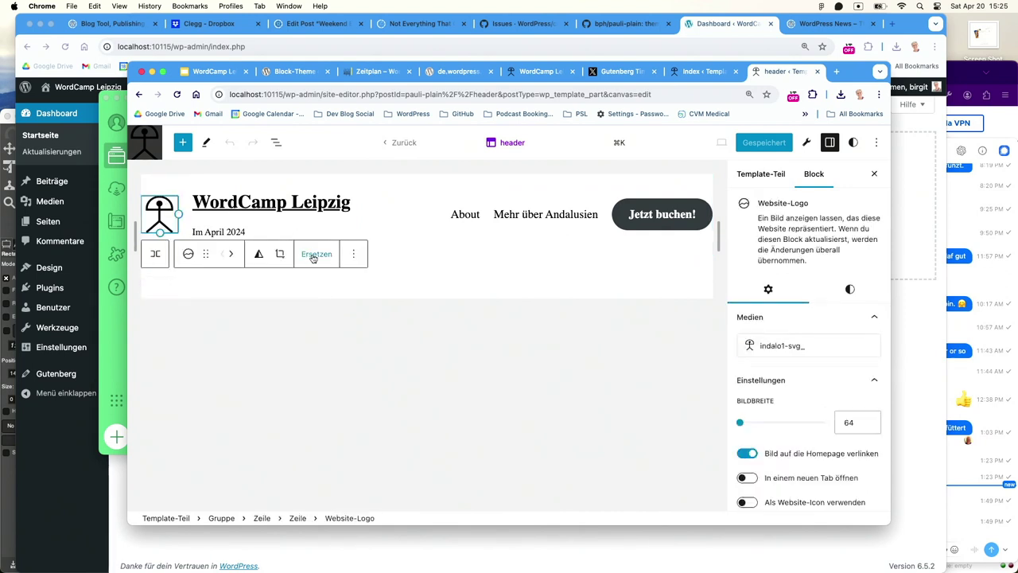
{"action": "left_click", "coordinate": [513, 229]}
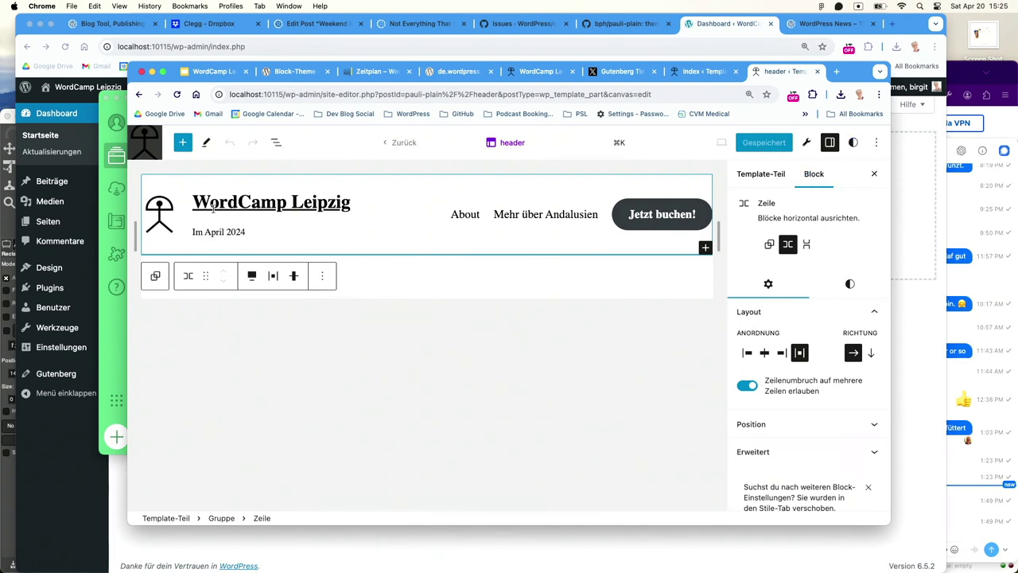
Go back to the Index template and open the colour palette in the global styles
{"action": "left_click", "coordinate": [398, 142]}
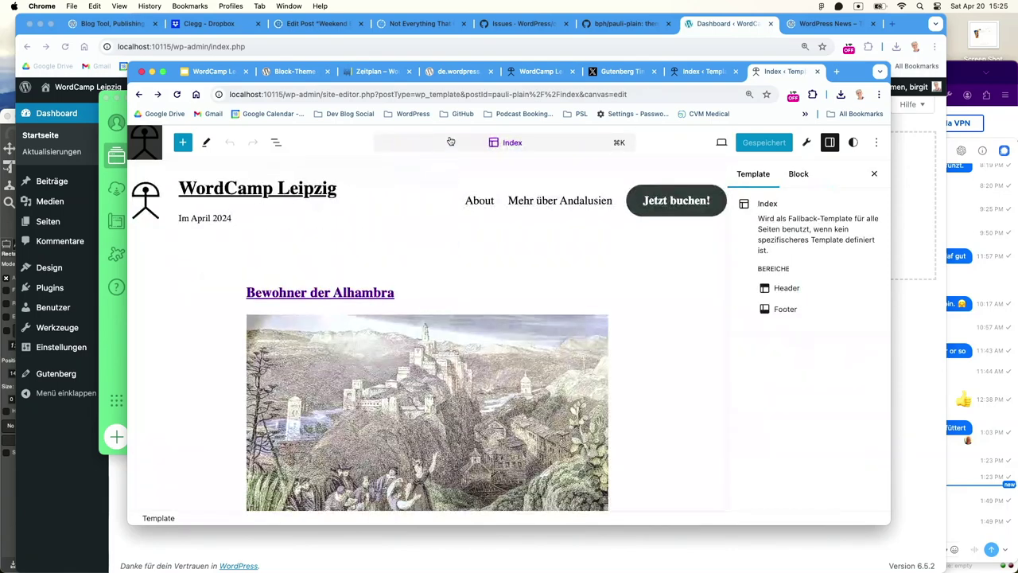
{"action": "left_click", "coordinate": [853, 142]}
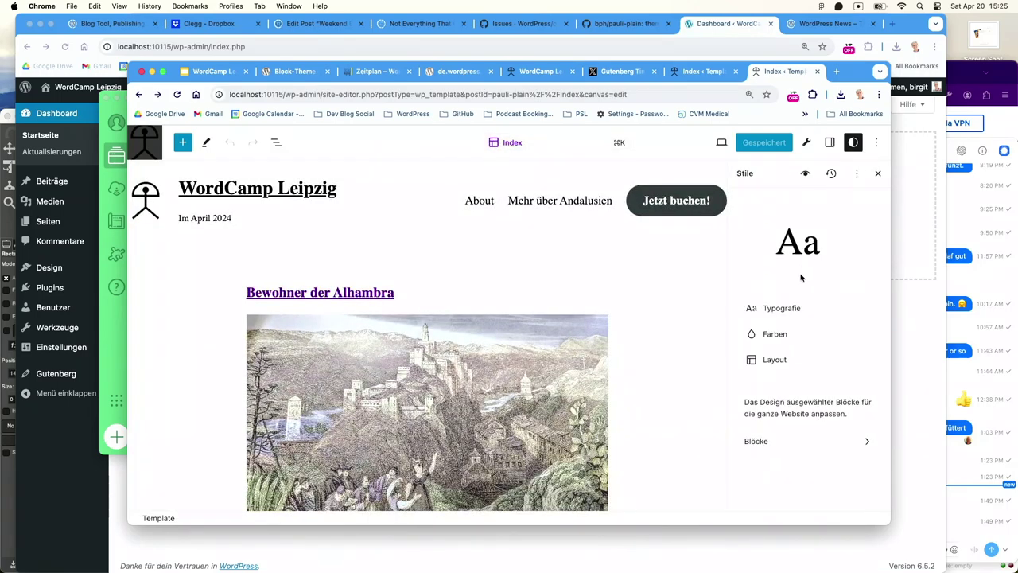
{"action": "left_click", "coordinate": [776, 335]}
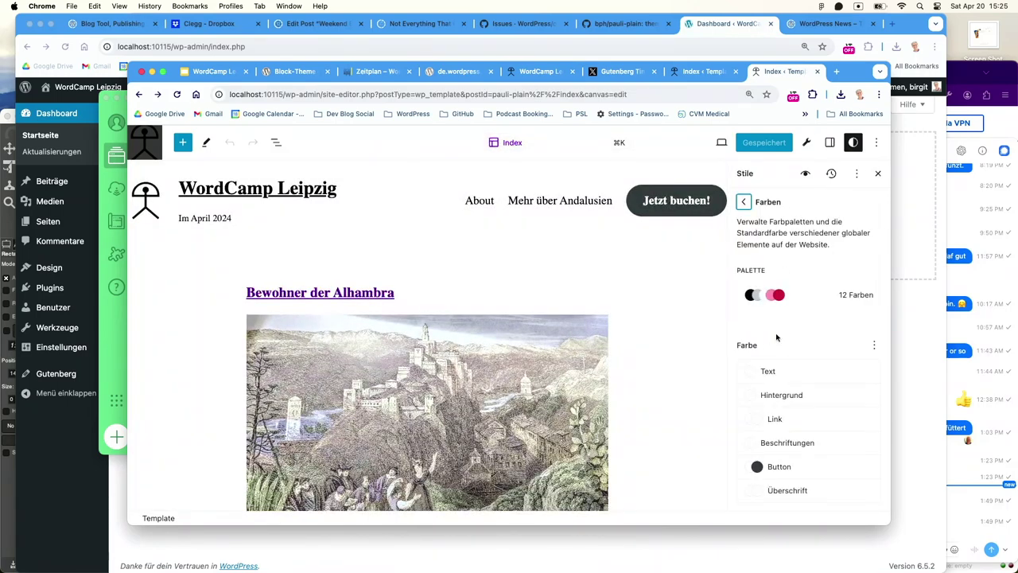
{"action": "left_click", "coordinate": [802, 299]}
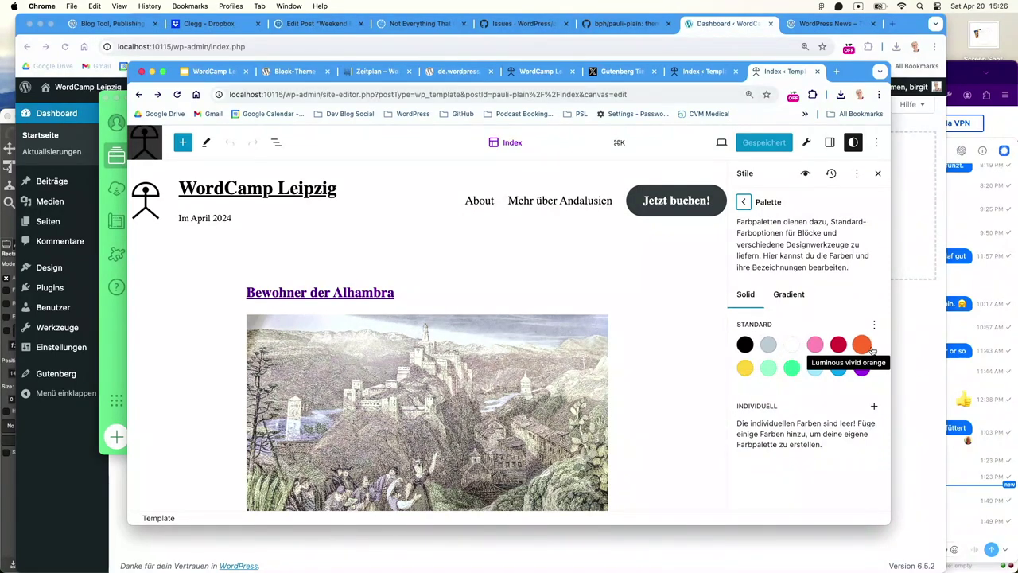
Add a pale yellow custom colour, FBF9D8, to the palette and name it "Leichtes Gelb"
{"action": "left_click", "coordinate": [876, 408]}
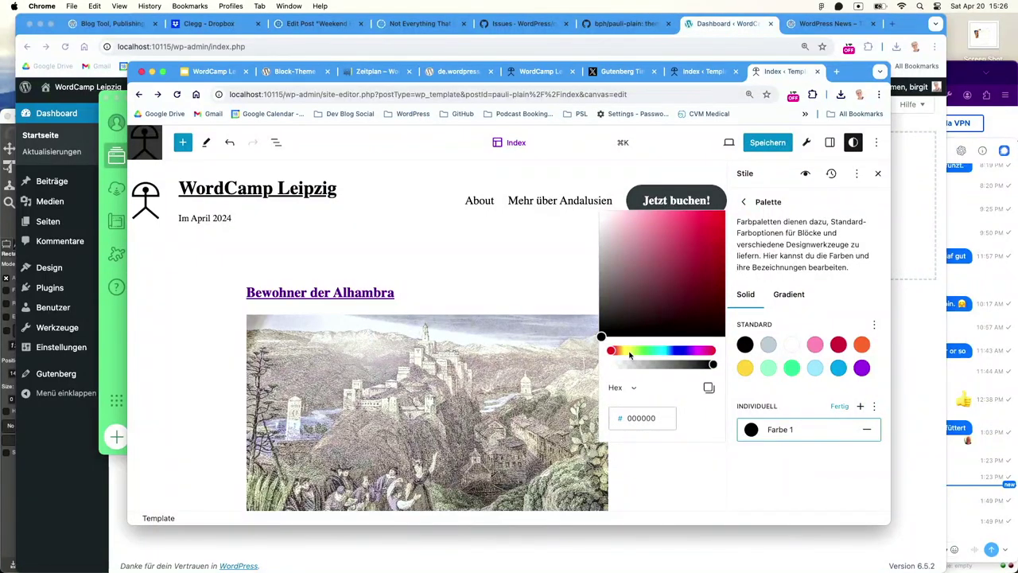
{"action": "left_click", "coordinate": [627, 355]}
{"action": "left_click", "coordinate": [619, 213]}
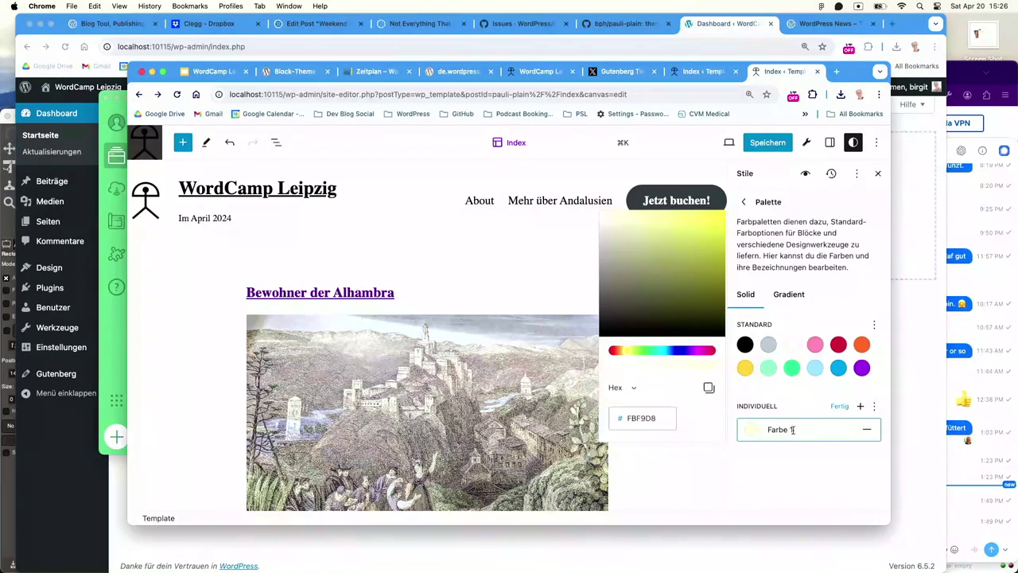
{"action": "left_click", "coordinate": [762, 429]}
{"action": "type", "text": "Leichtes Gelb"}
{"action": "left_click", "coordinate": [839, 408]}
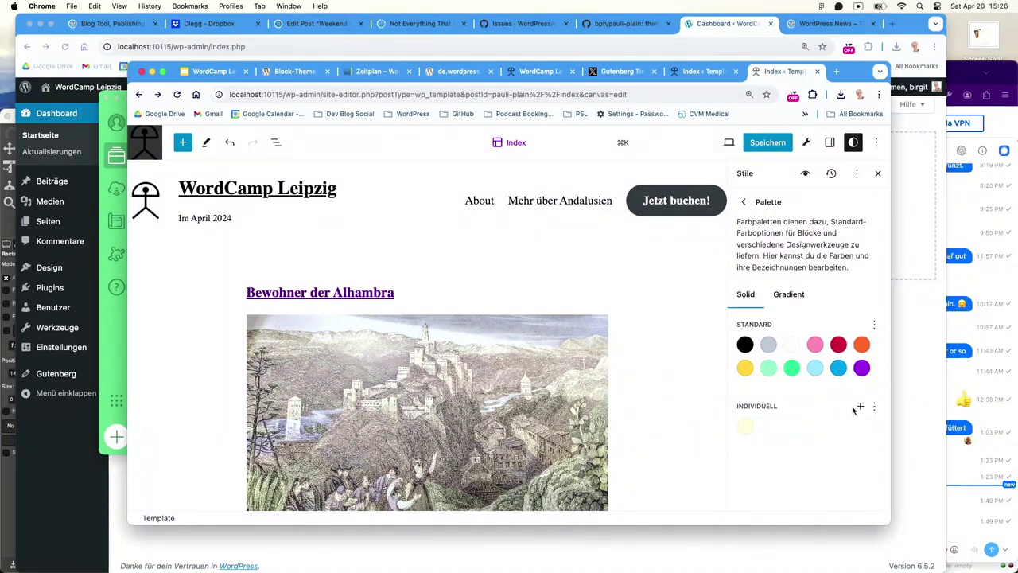
Add a second custom colour, FAEBBF, to the palette and name it "Beige"
{"action": "left_click", "coordinate": [859, 407]}
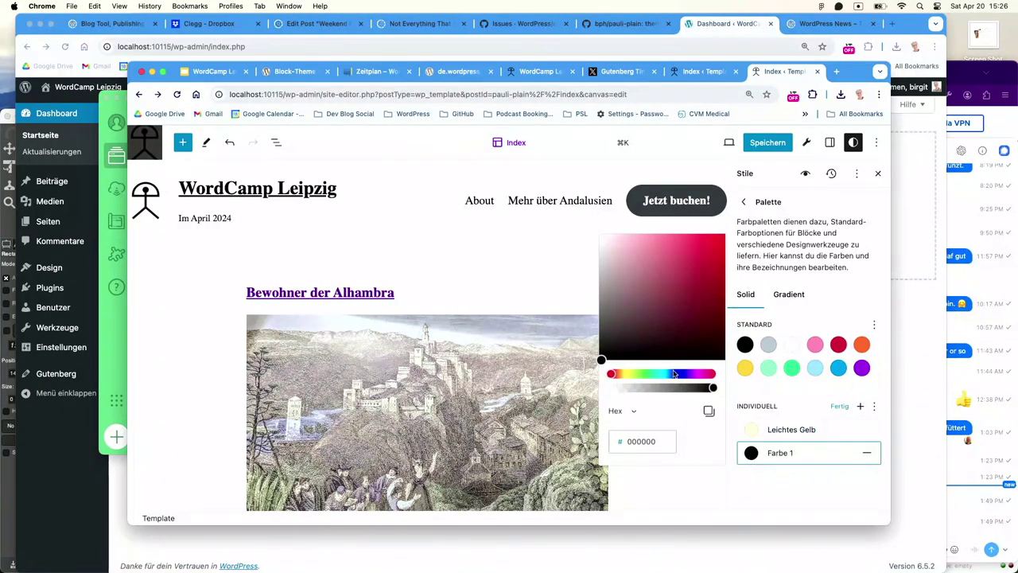
{"action": "left_click", "coordinate": [624, 375]}
{"action": "left_click", "coordinate": [698, 284]}
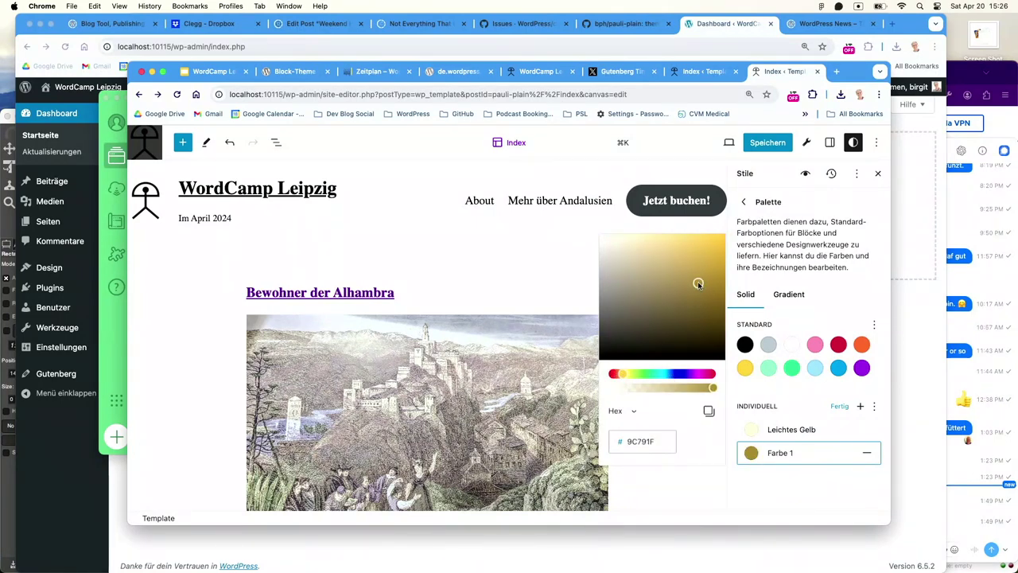
{"action": "left_click", "coordinate": [634, 239]}
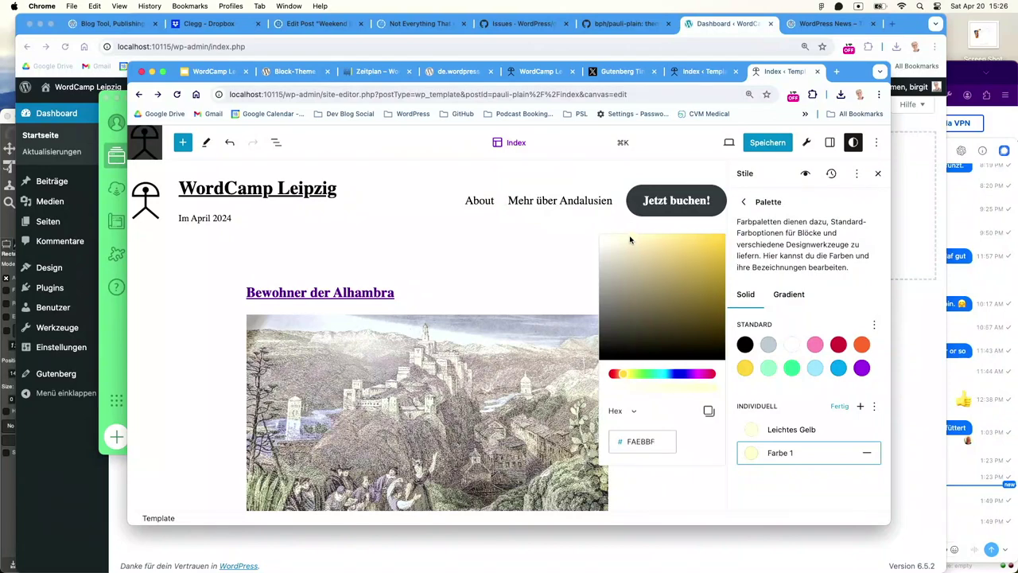
{"action": "triple_click", "coordinate": [798, 452]}
{"action": "type", "text": "Beige"}
Add a turquoise custom colour, 23D3C2, named "Türkis" and finish editing the custom palette
{"action": "left_click", "coordinate": [860, 406]}
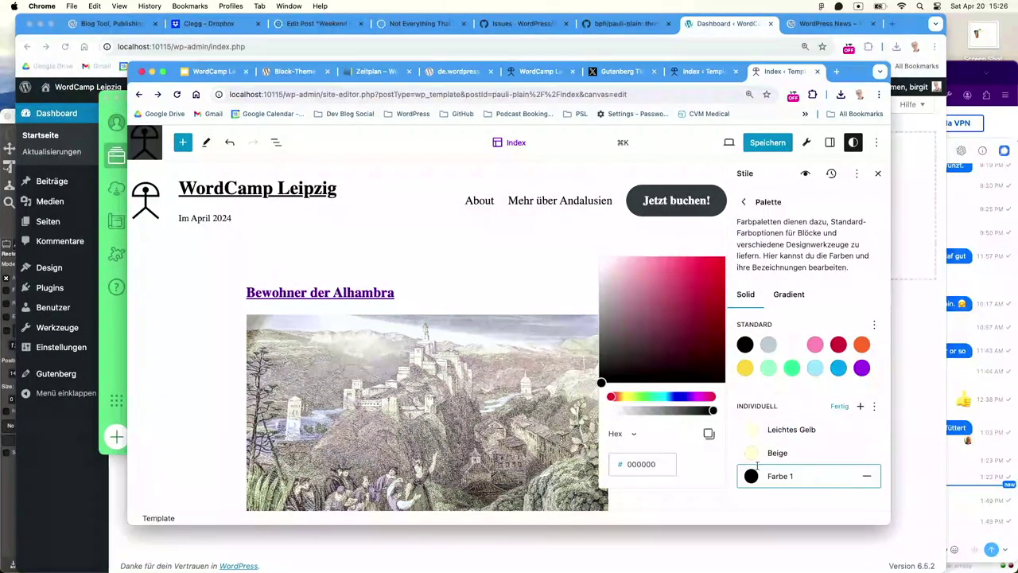
{"action": "left_click", "coordinate": [668, 397]}
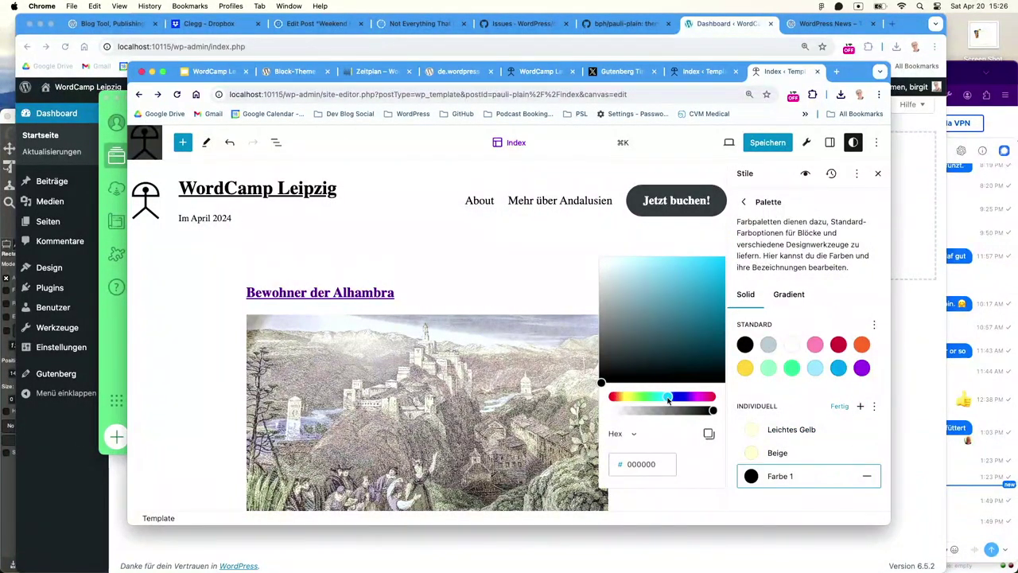
{"action": "left_click", "coordinate": [711, 302]}
{"action": "left_click", "coordinate": [662, 397]}
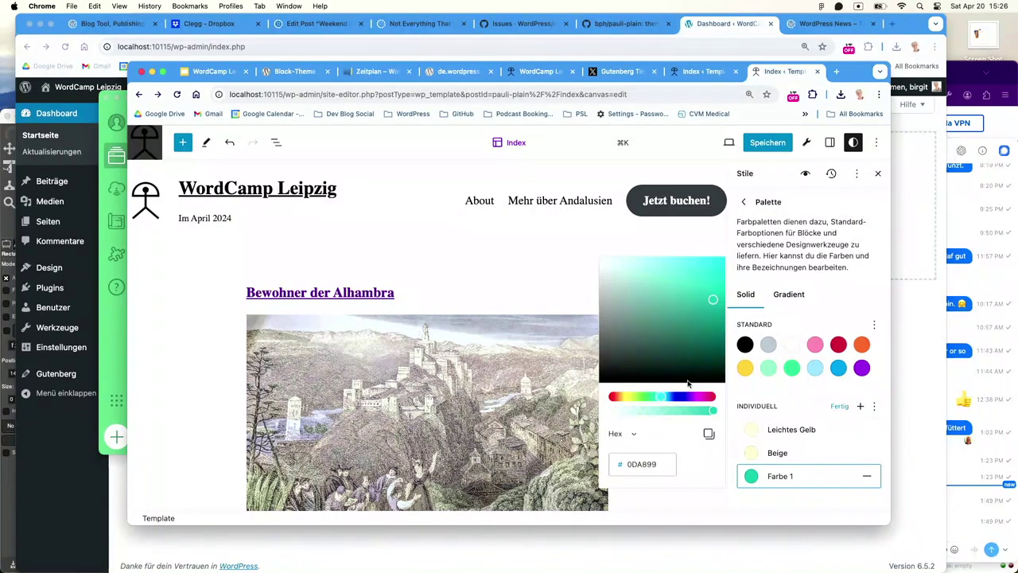
{"action": "left_click", "coordinate": [703, 277]}
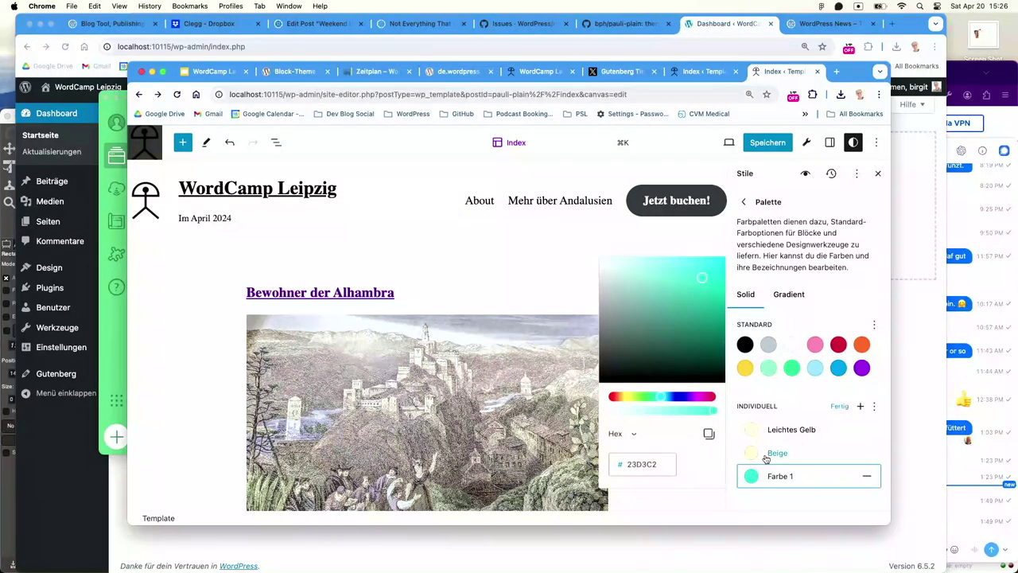
{"action": "left_click_drag", "start_coordinate": [797, 476], "coordinate": [751, 479]}
{"action": "type", "text": "türkies"}
{"action": "left_click", "coordinate": [771, 476]}
{"action": "key", "text": "BackSpace"}
{"action": "type", "text": "T"}
{"action": "left_click", "coordinate": [843, 407]}
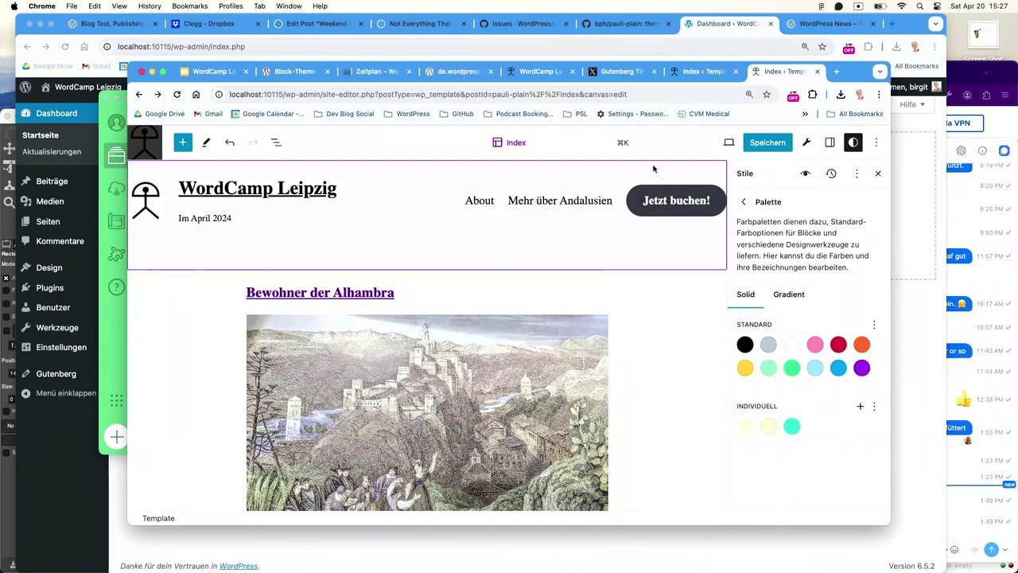
{"action": "left_click", "coordinate": [611, 235]}
{"action": "left_click", "coordinate": [604, 209]}
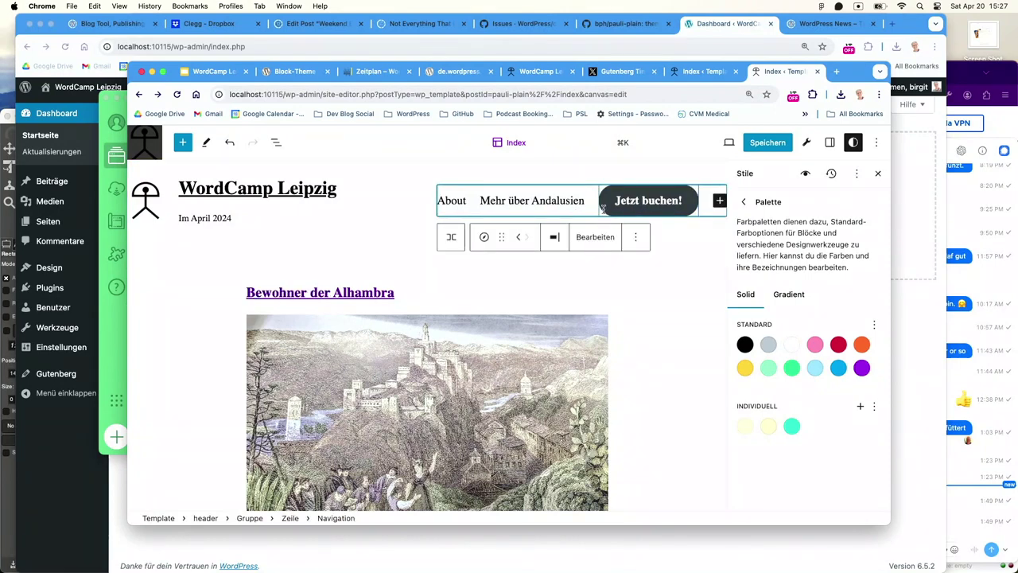
{"action": "left_click", "coordinate": [411, 207]}
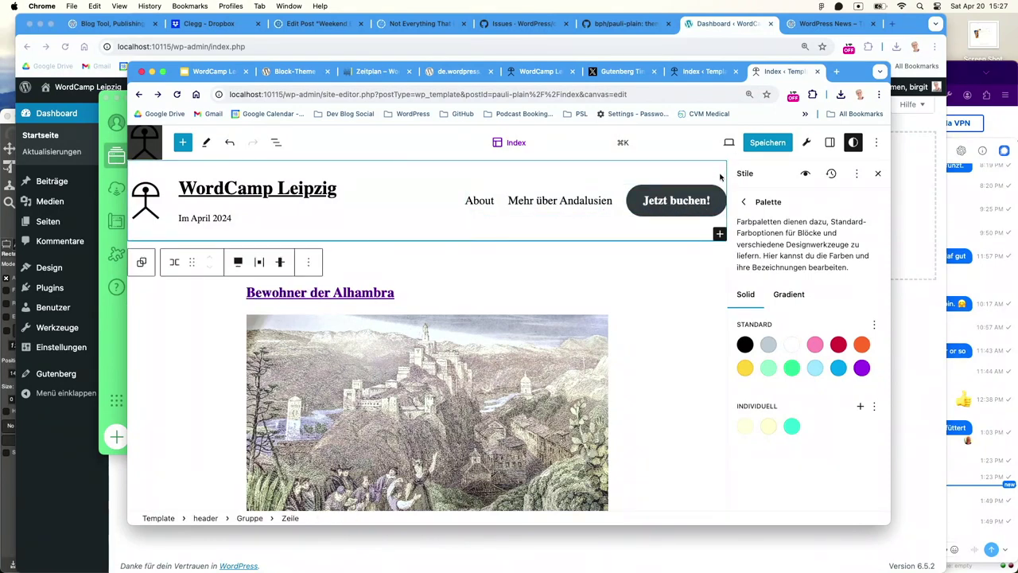
Leave the Index template and open the header template part from the site's patterns for editing
{"action": "left_click", "coordinate": [144, 154]}
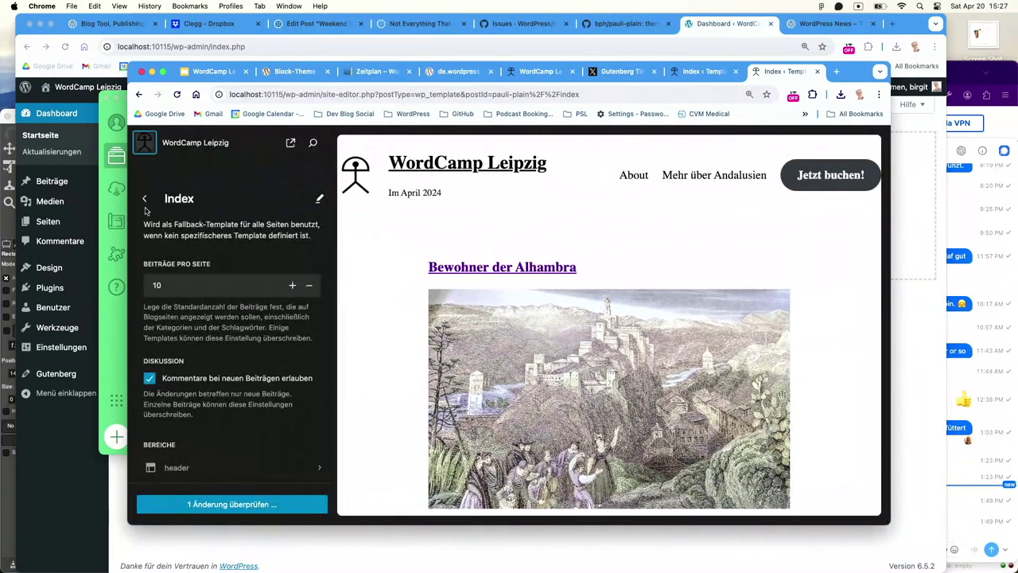
{"action": "left_click", "coordinate": [144, 198]}
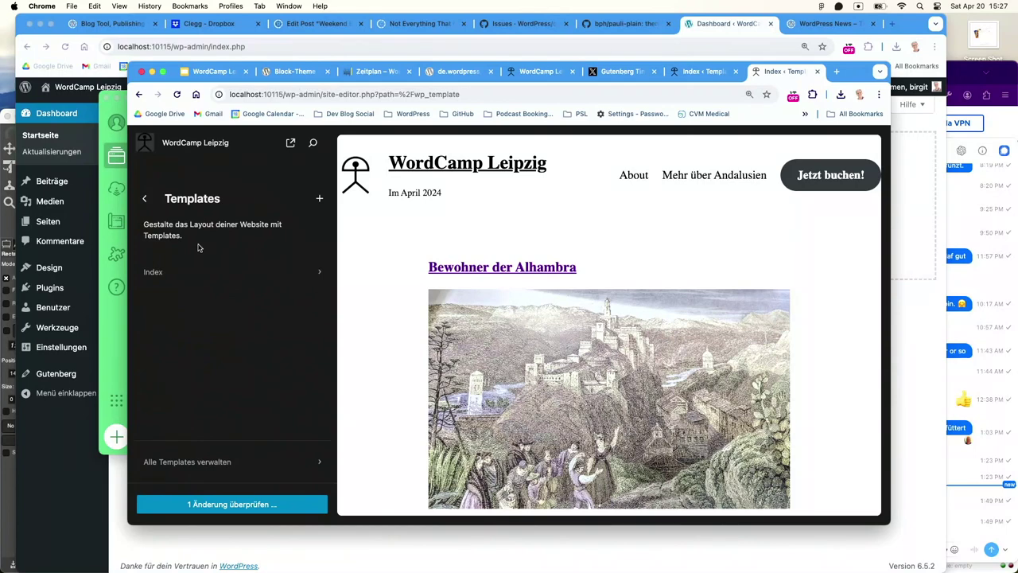
{"action": "left_click", "coordinate": [146, 200]}
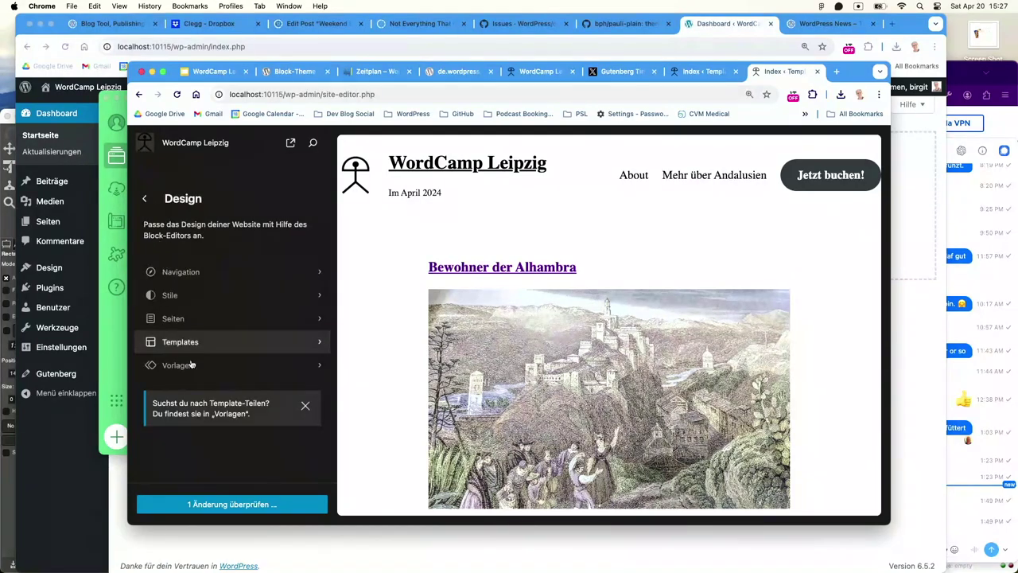
{"action": "left_click", "coordinate": [195, 372]}
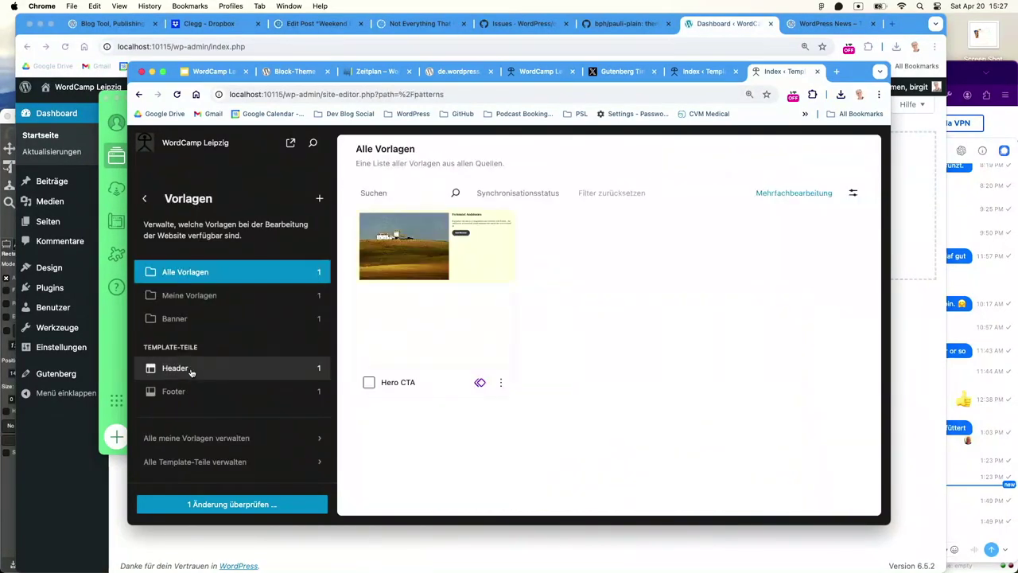
{"action": "left_click", "coordinate": [191, 372]}
{"action": "left_click", "coordinate": [432, 305]}
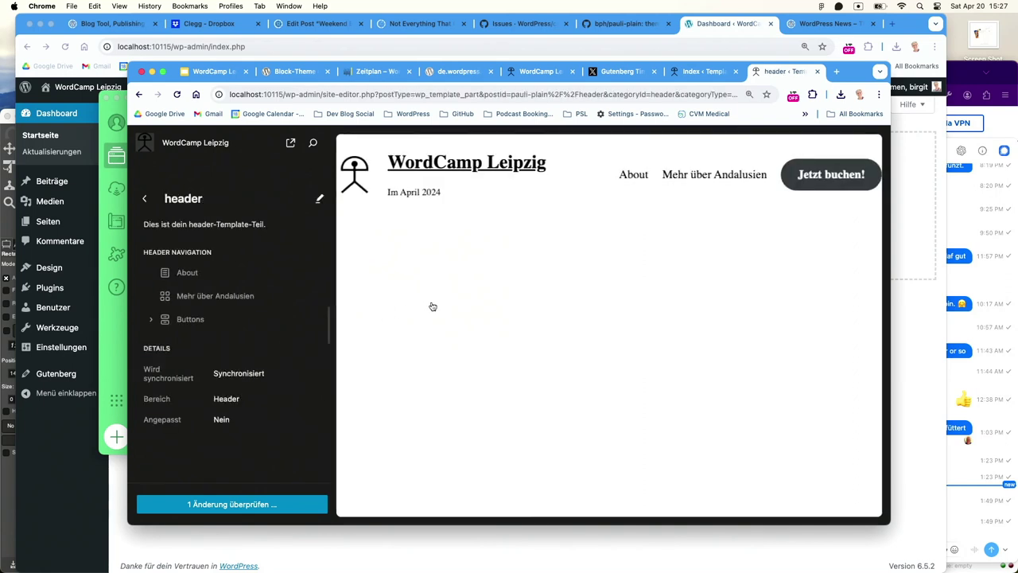
{"action": "left_click", "coordinate": [732, 163]}
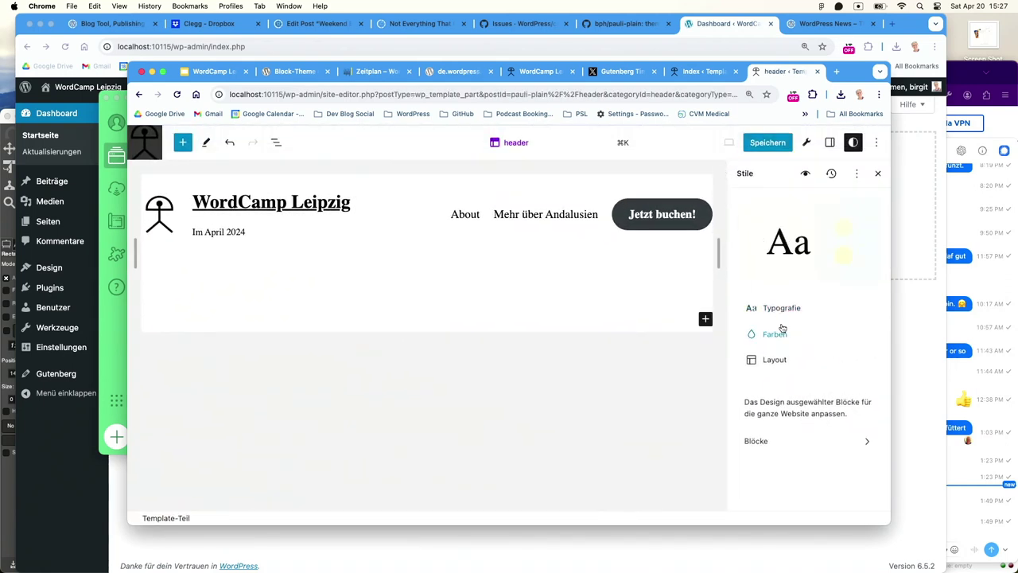
Set the background of the header's outer row to the custom colour Leichtes Gelb
{"action": "left_click", "coordinate": [591, 193]}
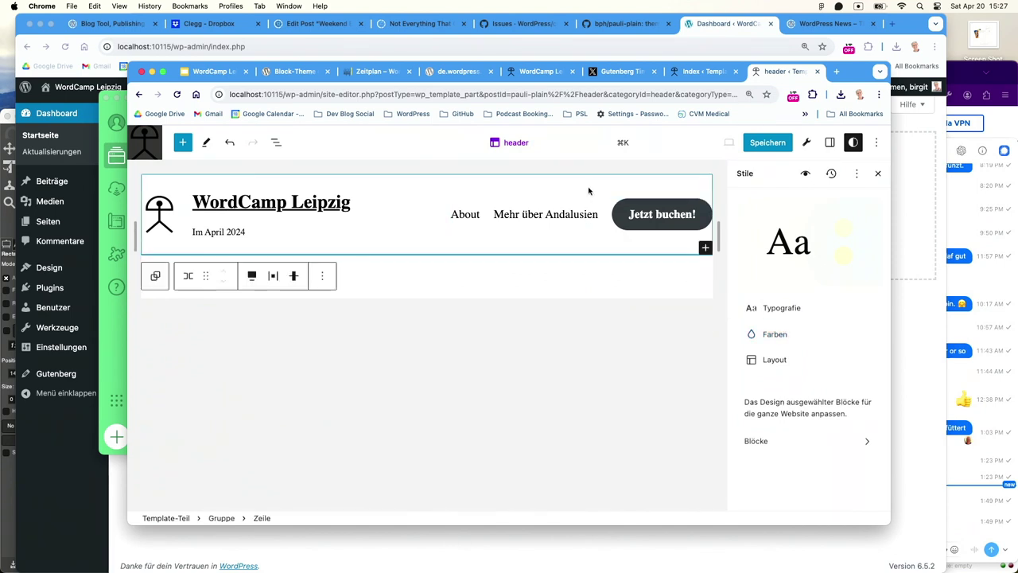
{"action": "left_click", "coordinate": [829, 142]}
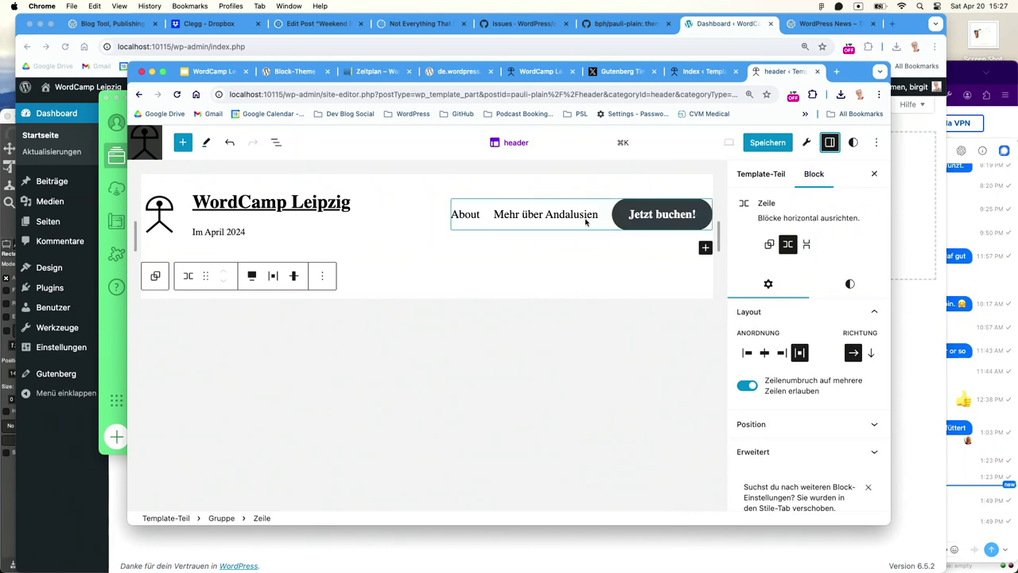
{"action": "left_click", "coordinate": [850, 283]}
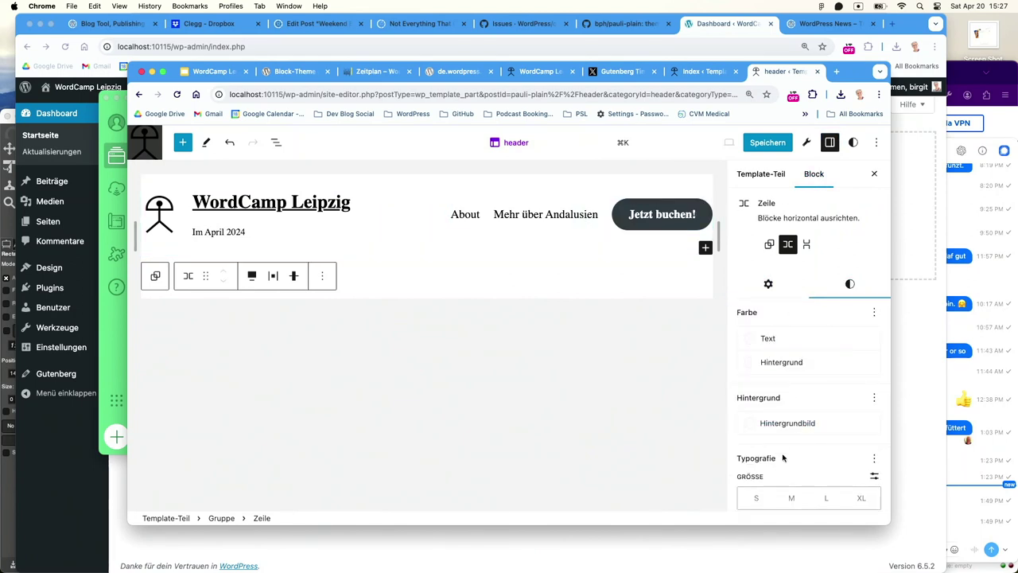
{"action": "left_click", "coordinate": [792, 361]}
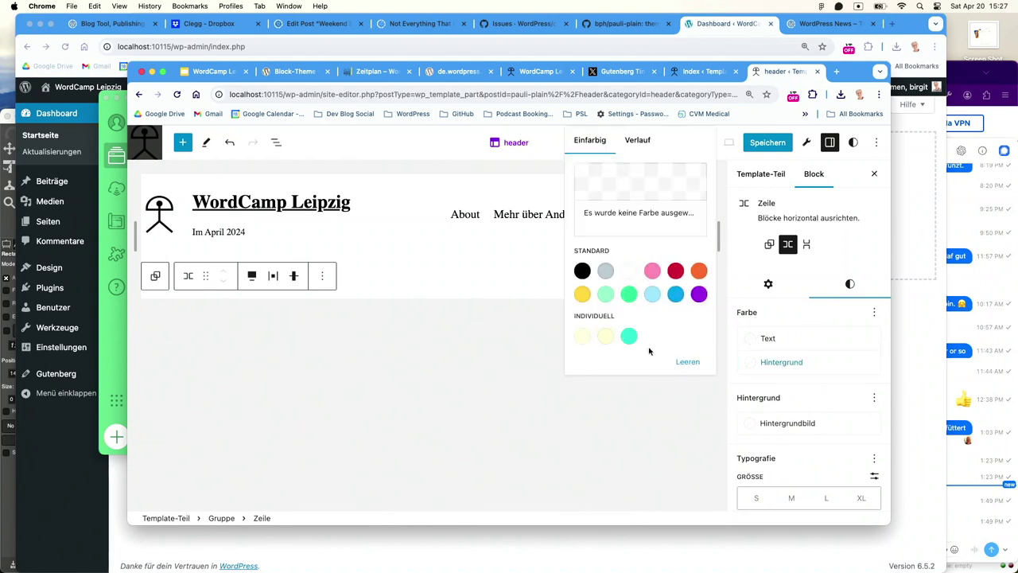
{"action": "left_click", "coordinate": [582, 337]}
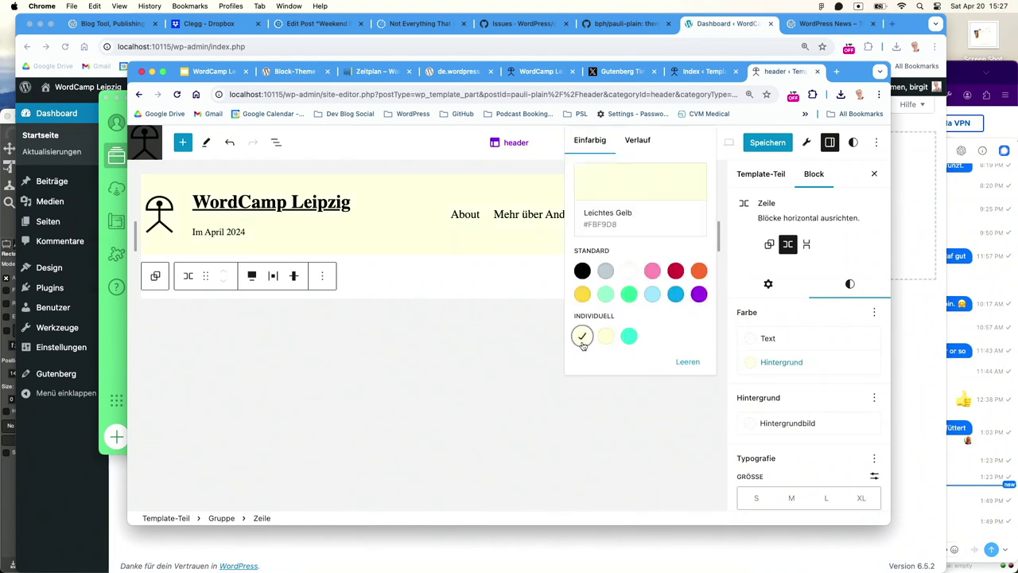
{"action": "left_click", "coordinate": [617, 389]}
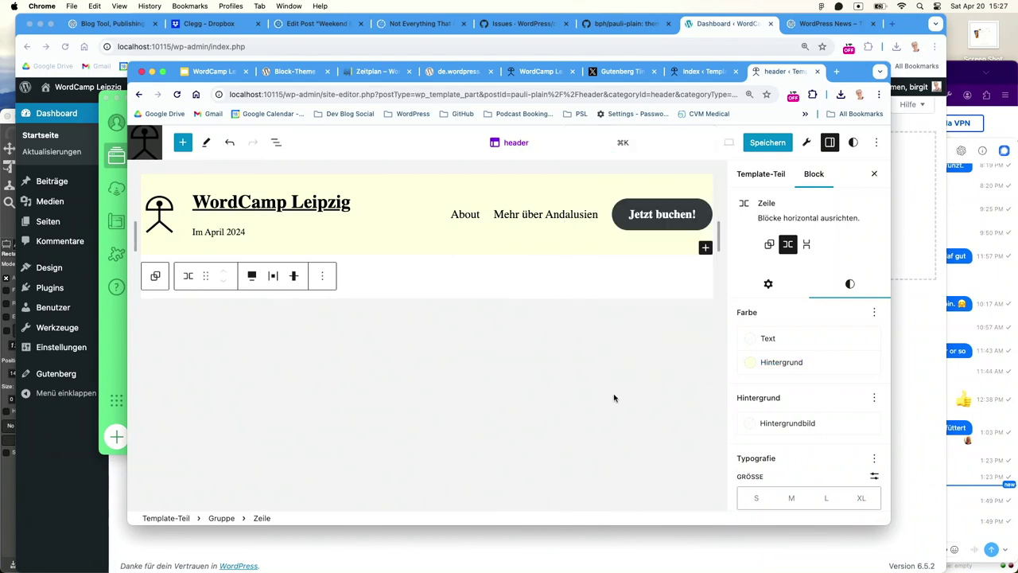
Save the header and custom styles to the site, then write the changes into the theme with Create Block Theme
{"action": "left_click", "coordinate": [769, 144]}
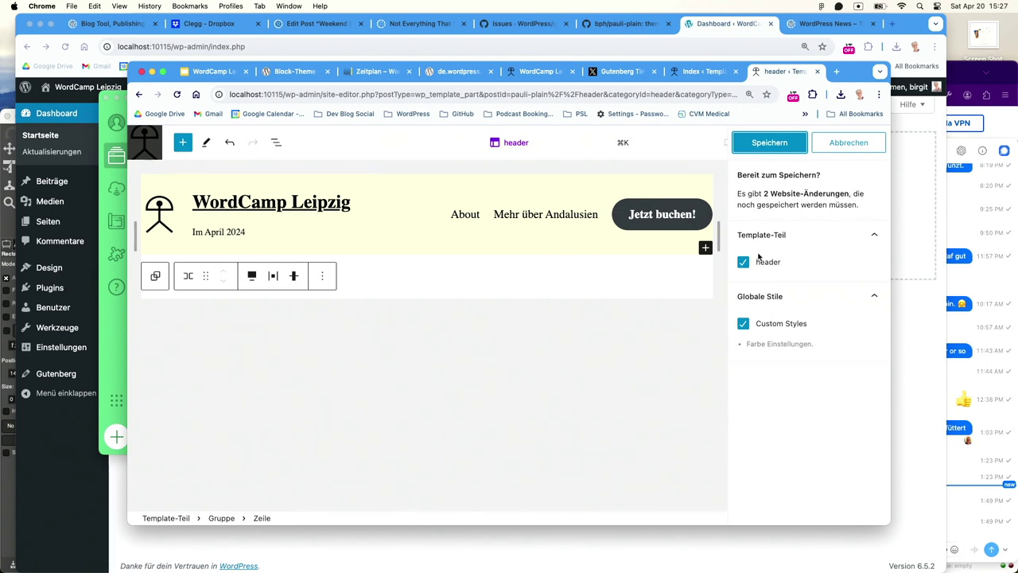
{"action": "left_click", "coordinate": [768, 144]}
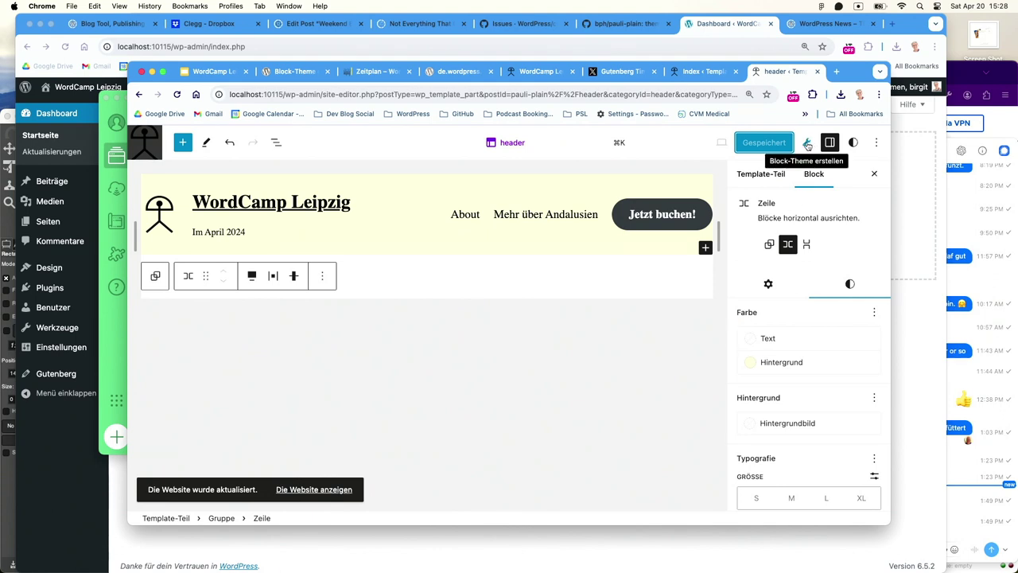
{"action": "left_click", "coordinate": [807, 143]}
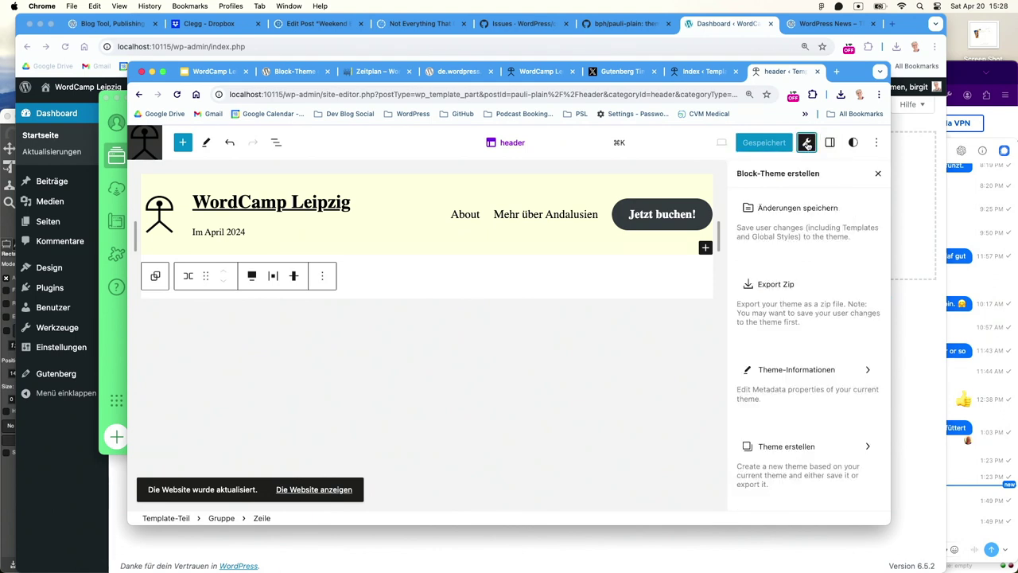
{"action": "left_click", "coordinate": [795, 216]}
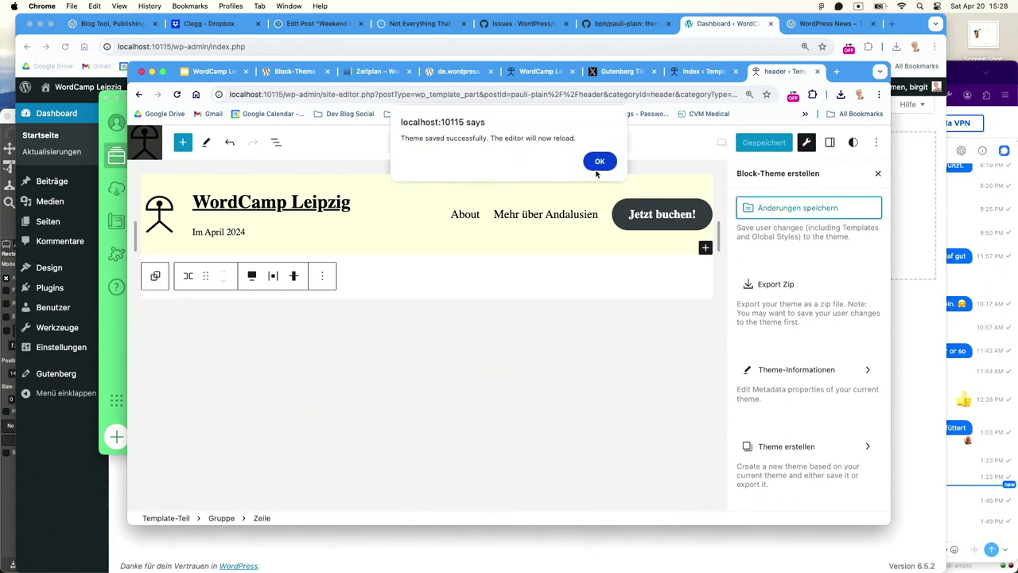
{"action": "left_click", "coordinate": [599, 163]}
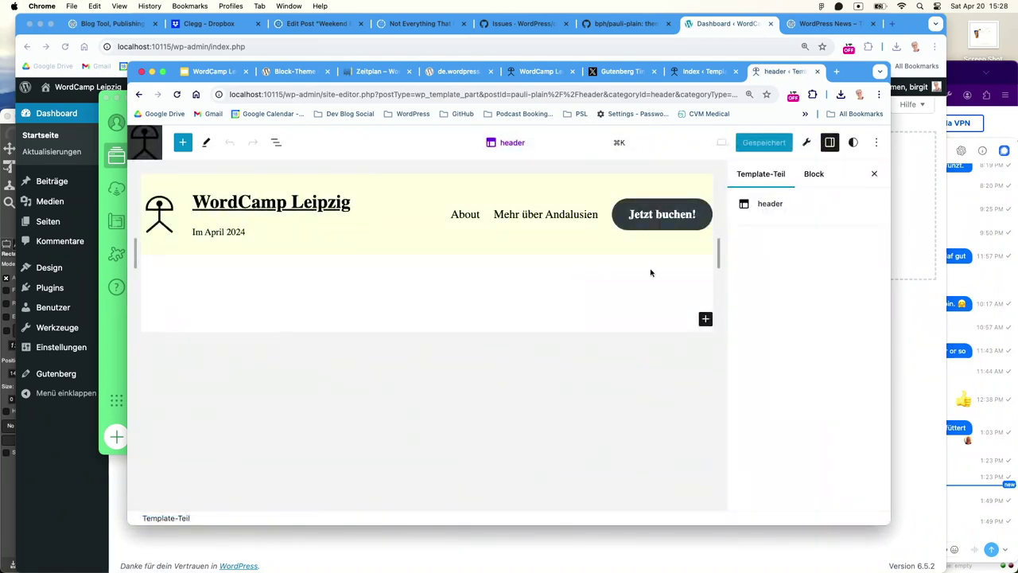
Open the theme.json of Pauli Plain through Create Block Theme
{"action": "left_click", "coordinate": [806, 142]}
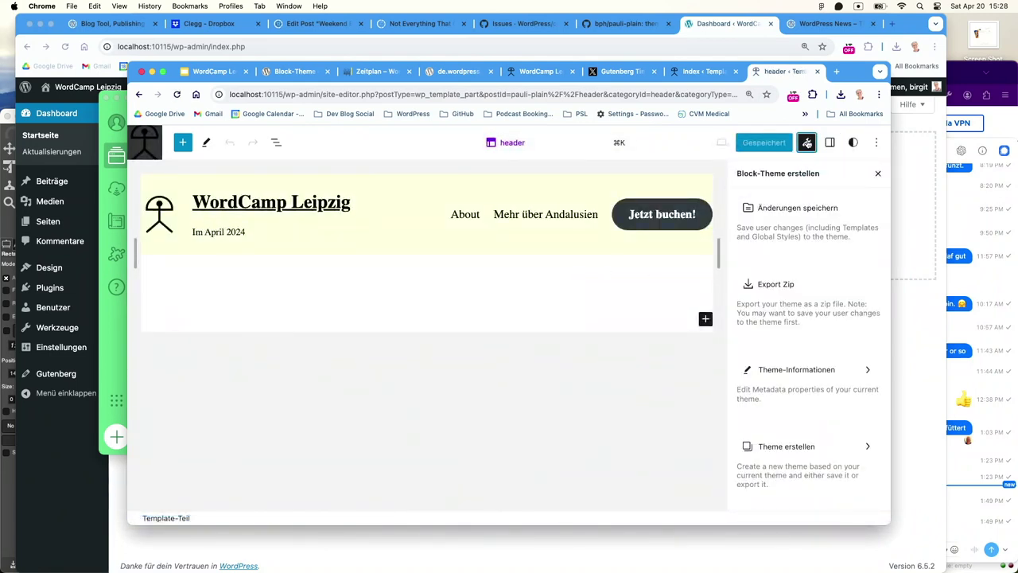
{"action": "scroll", "coordinate": [797, 352], "scroll_direction": "down", "scroll_amount": 2}
{"action": "left_click", "coordinate": [796, 469]}
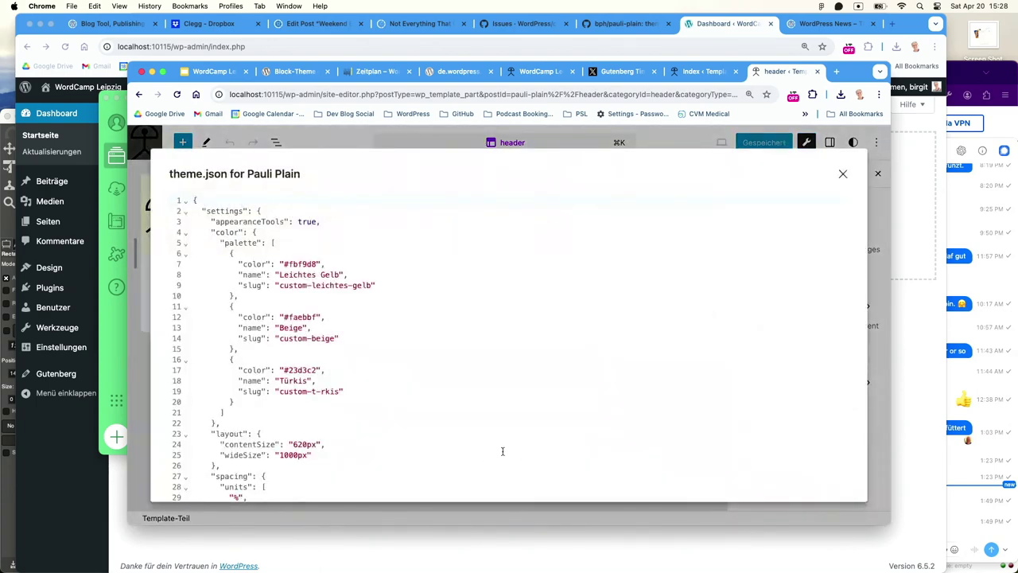
Examine theme.json from the colour palette entries through layout, spacing and typography to the template parts
{"action": "key", "text": "super+equal"}
{"action": "key", "text": "super+equal"}
{"action": "key", "text": "super+equal"}
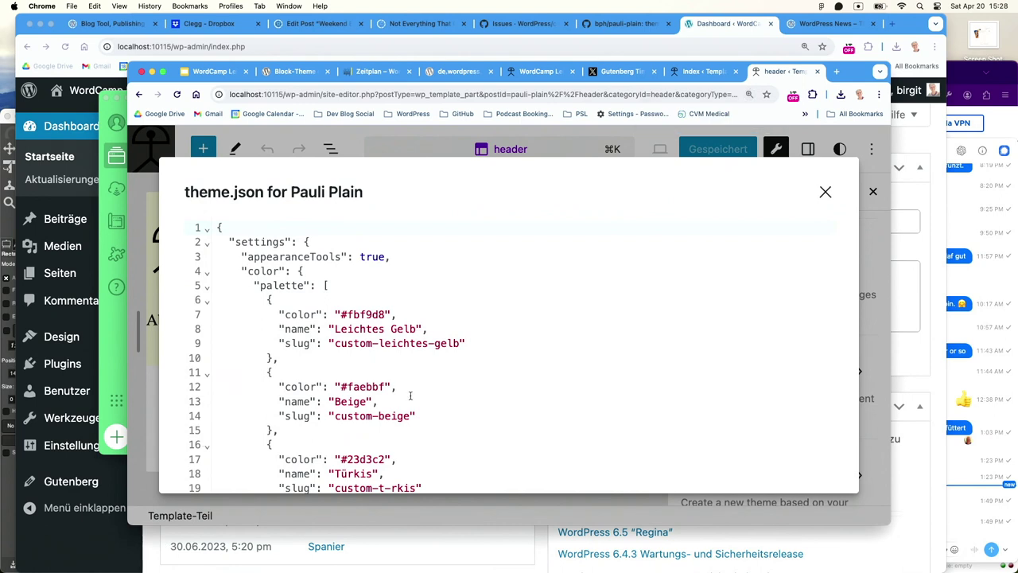
{"action": "scroll", "coordinate": [410, 395], "scroll_direction": "down", "scroll_amount": 5}
{"action": "scroll", "coordinate": [410, 396], "scroll_direction": "up", "scroll_amount": 2}
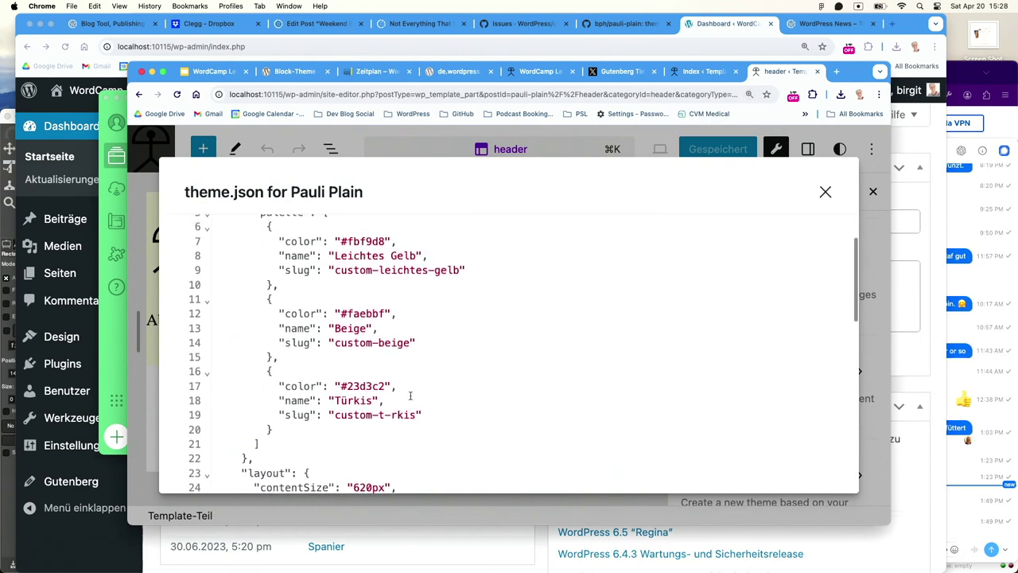
{"action": "scroll", "coordinate": [410, 396], "scroll_direction": "up", "scroll_amount": 3}
{"action": "scroll", "coordinate": [410, 395], "scroll_direction": "down", "scroll_amount": 2}
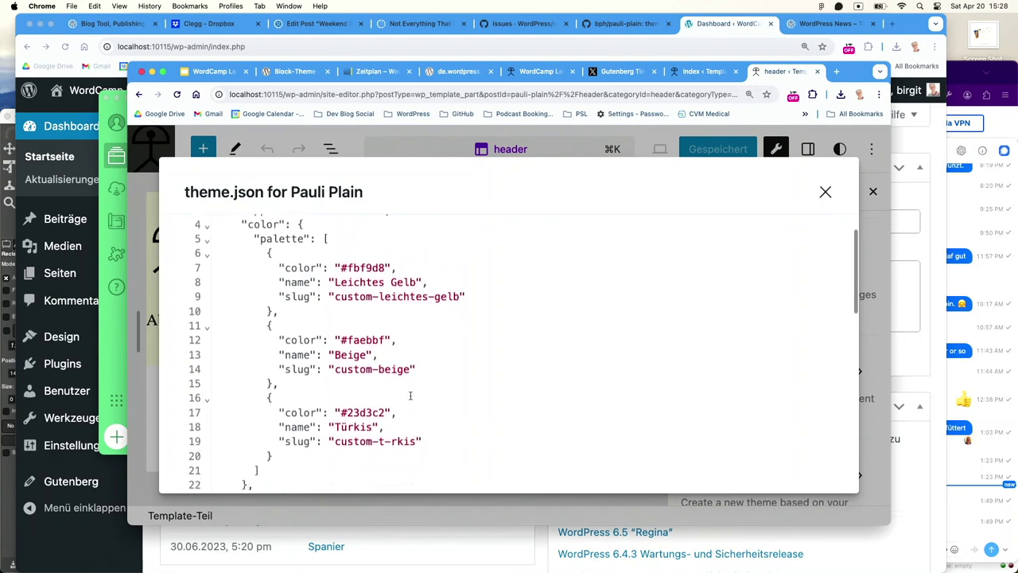
{"action": "scroll", "coordinate": [410, 395], "scroll_direction": "down", "scroll_amount": 4}
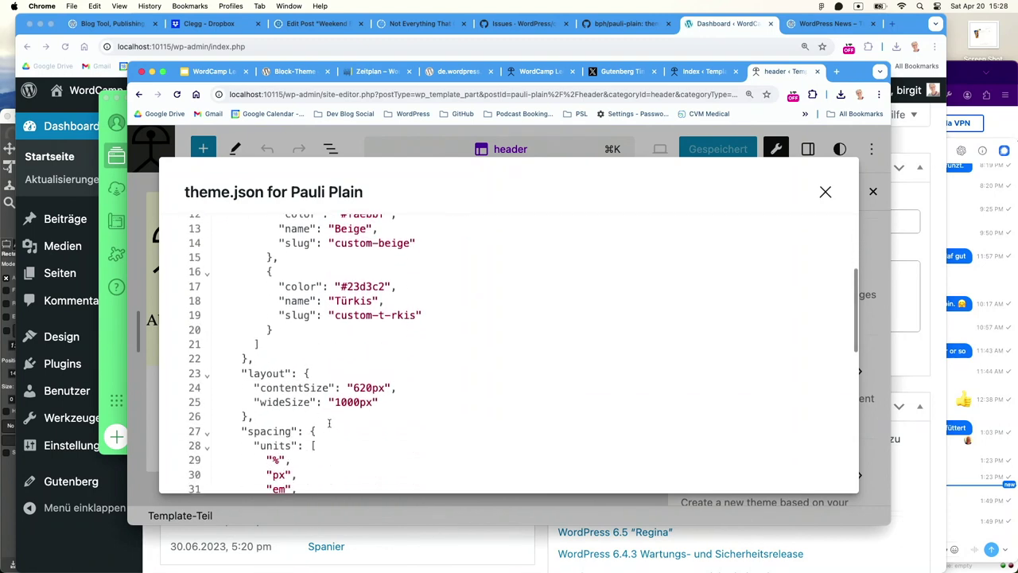
{"action": "scroll", "coordinate": [328, 422], "scroll_direction": "down", "scroll_amount": 10}
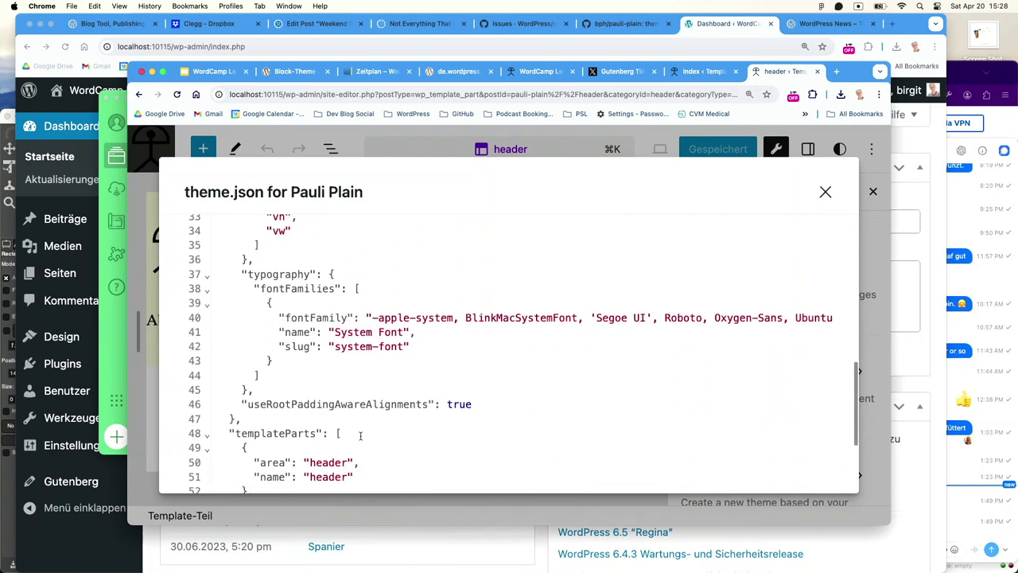
{"action": "scroll", "coordinate": [361, 436], "scroll_direction": "down", "scroll_amount": 2}
{"action": "scroll", "coordinate": [498, 309], "scroll_direction": "down", "scroll_amount": 1}
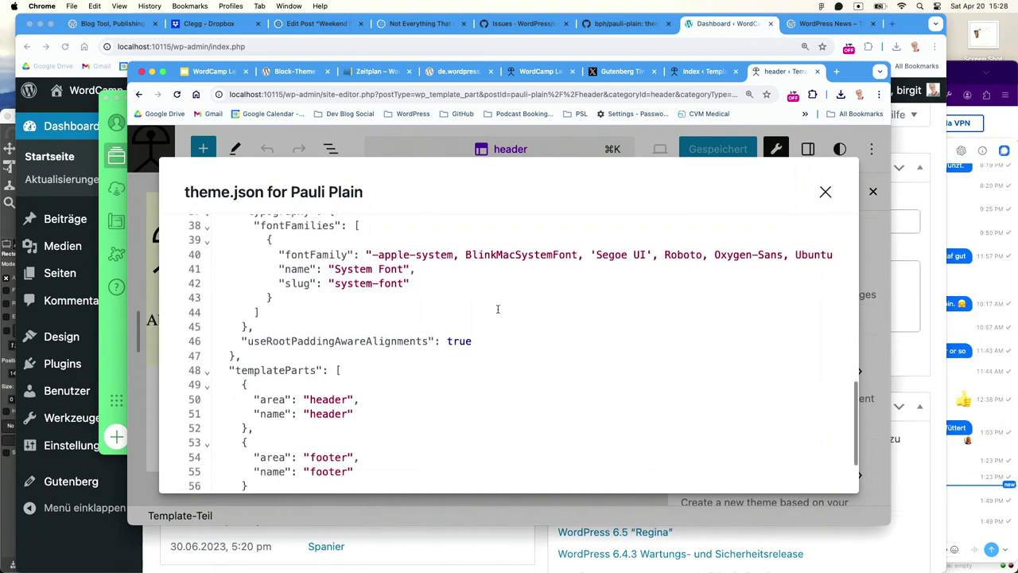
Read the remaining template parts, version and schema entries of theme.json, then close the file view
{"action": "scroll", "coordinate": [549, 333], "scroll_direction": "down", "scroll_amount": 3}
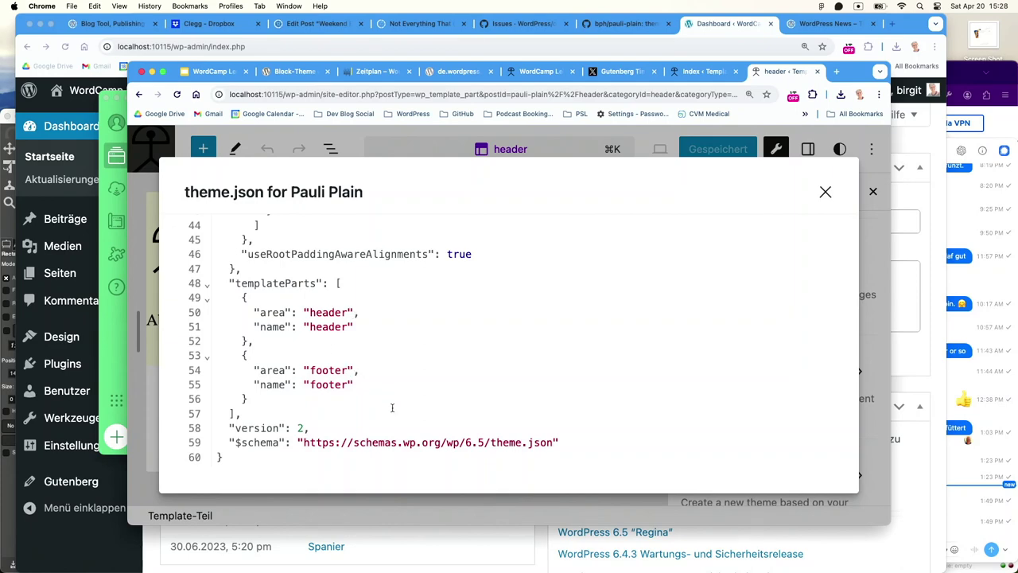
{"action": "scroll", "coordinate": [466, 353], "scroll_direction": "up", "scroll_amount": 15}
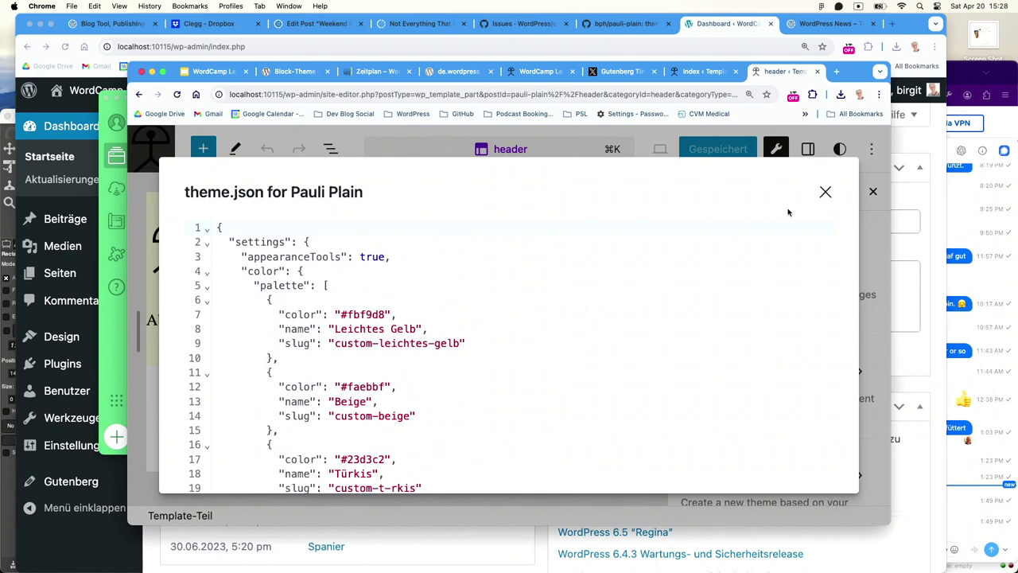
{"action": "left_click", "coordinate": [825, 194]}
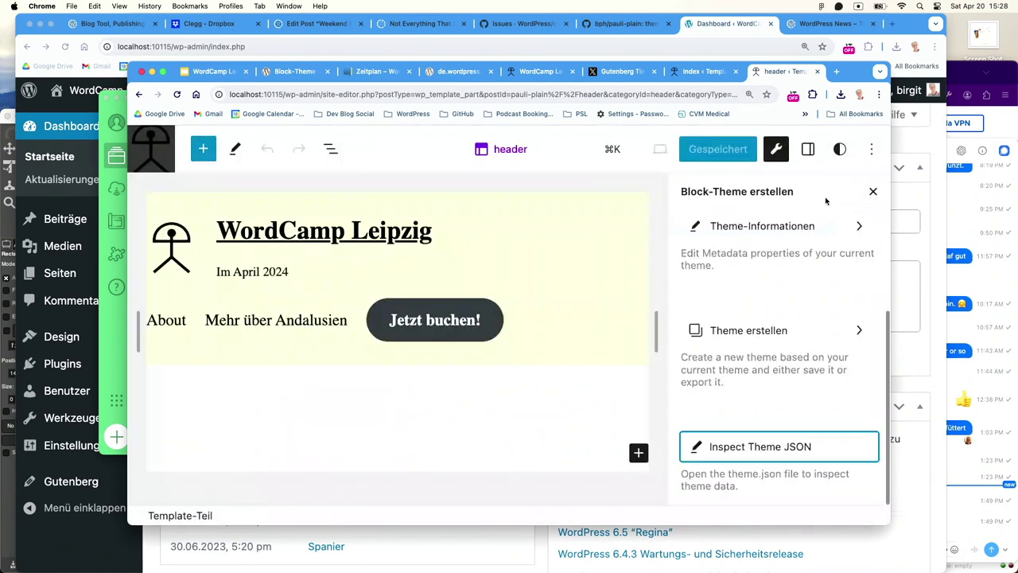
Export the Pauli Plain theme with Create Block Theme and save it as pauli-plain.zip
{"action": "scroll", "coordinate": [774, 271], "scroll_direction": "up", "scroll_amount": 5}
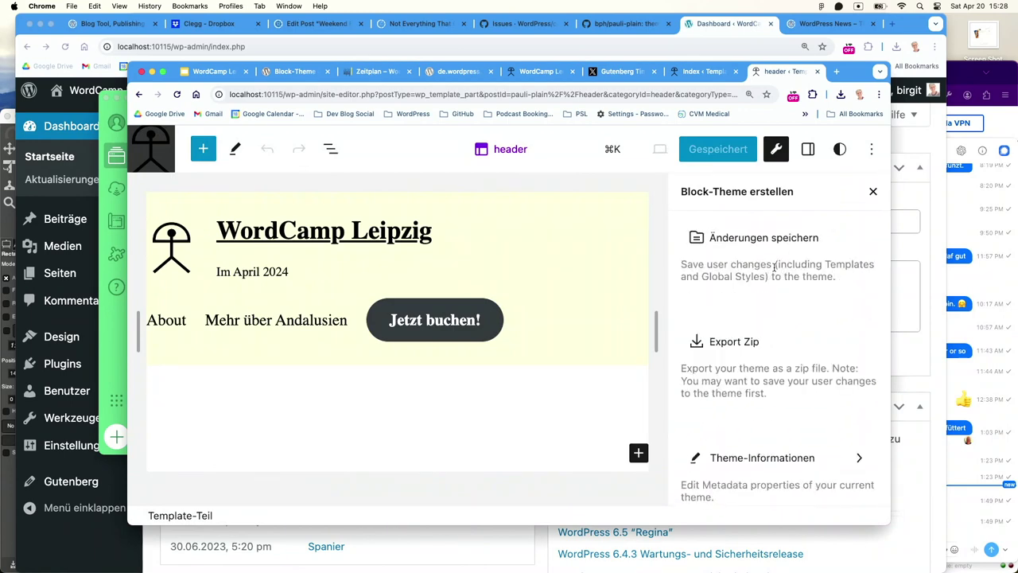
{"action": "left_click", "coordinate": [730, 342]}
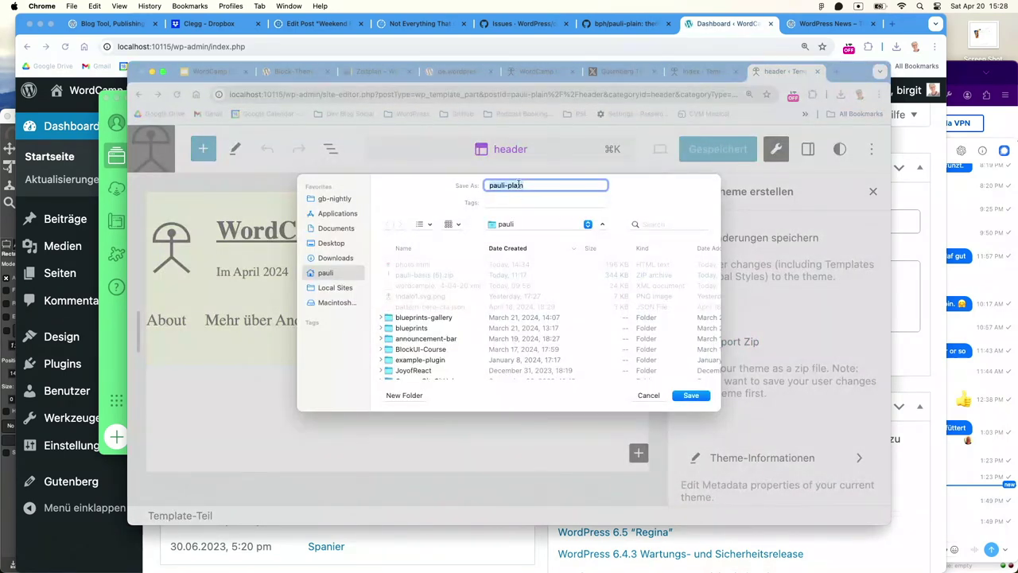
{"action": "left_click", "coordinate": [690, 396]}
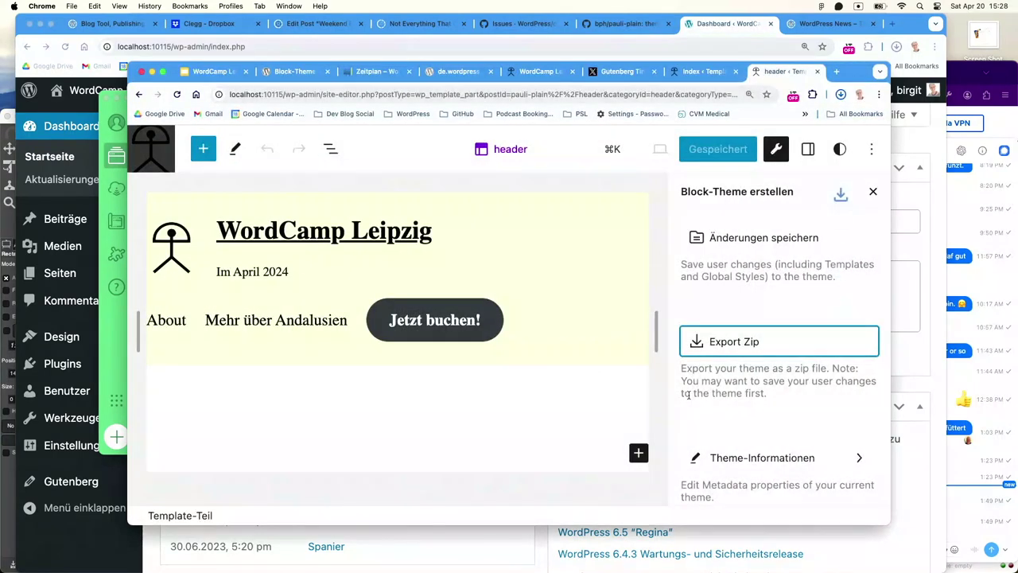
{"action": "scroll", "coordinate": [689, 396], "scroll_direction": "down", "scroll_amount": 2}
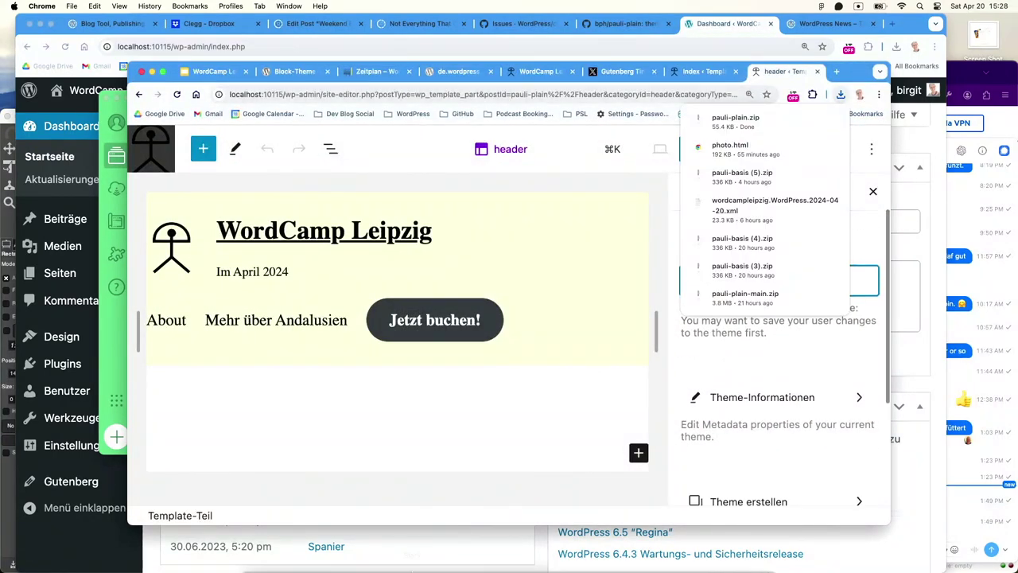
Switch to Local and open the WordPress admin of the site Neues Theme testing
{"action": "left_click", "coordinate": [367, 556]}
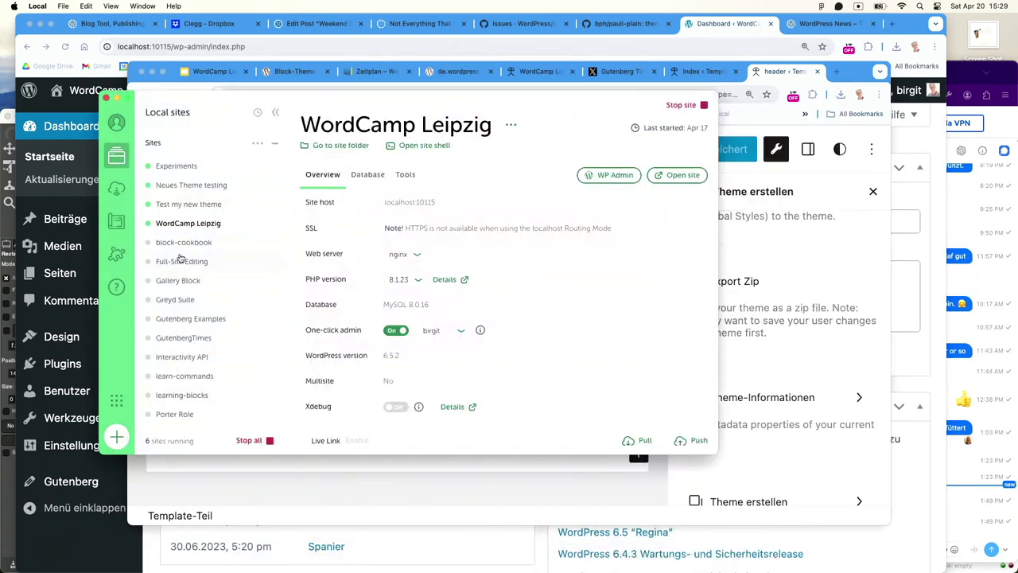
{"action": "left_click", "coordinate": [189, 205]}
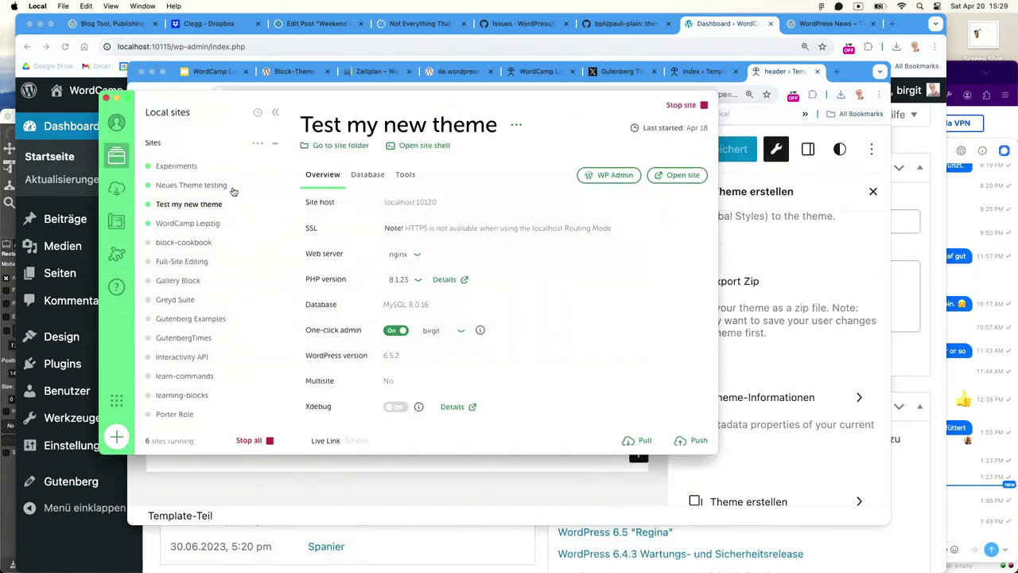
{"action": "left_click", "coordinate": [223, 188]}
{"action": "left_click", "coordinate": [597, 175]}
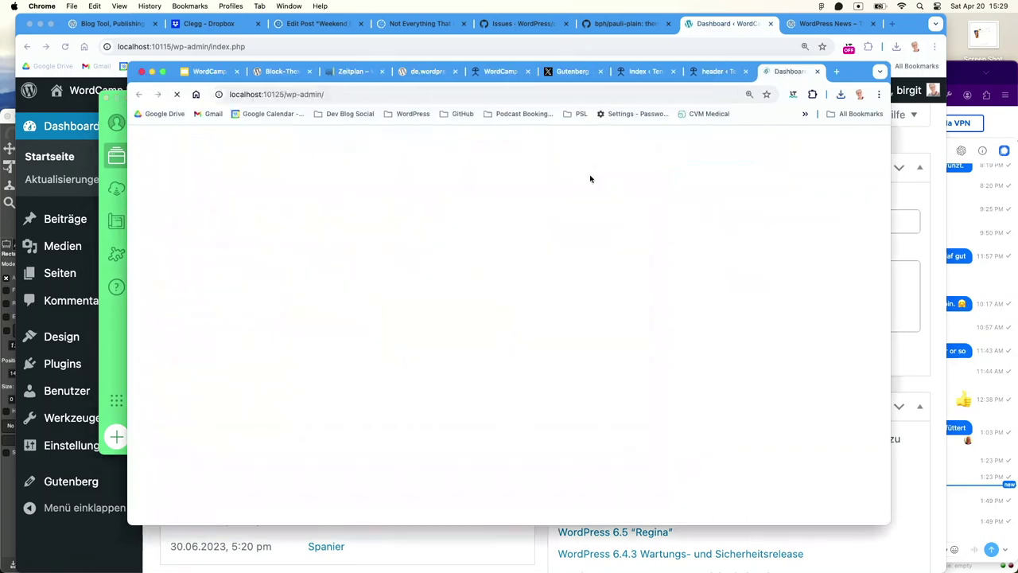
Open the zip upload form for adding a new theme to the Neues Theme testing site
{"action": "mouse_move", "coordinate": [141, 326]}
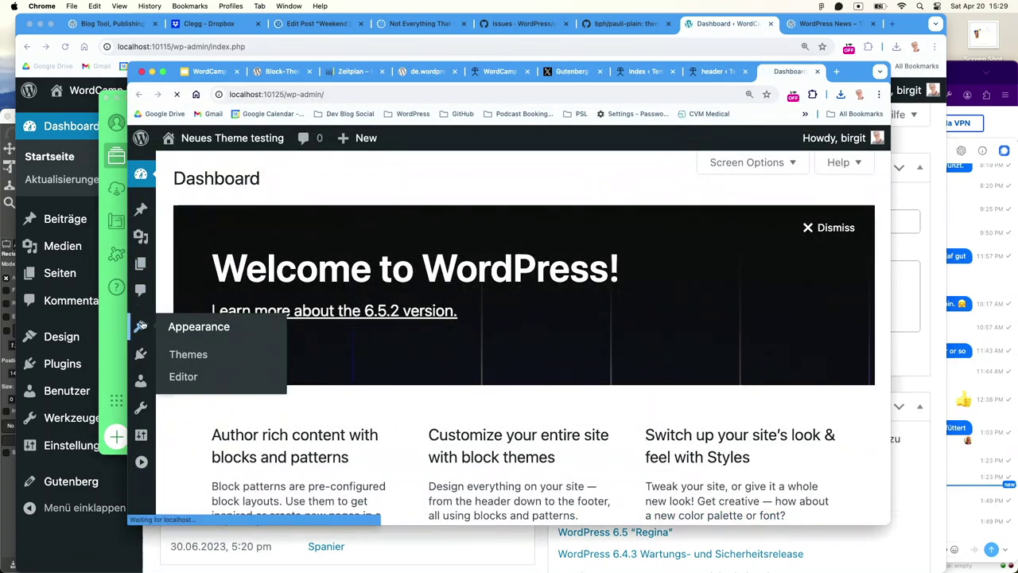
{"action": "left_click", "coordinate": [179, 360]}
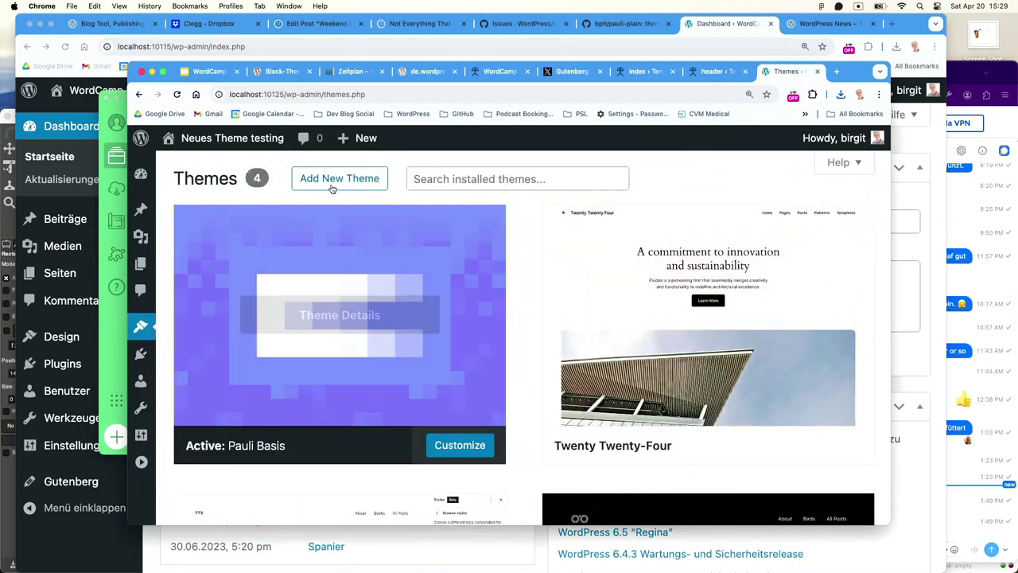
{"action": "left_click", "coordinate": [331, 177]}
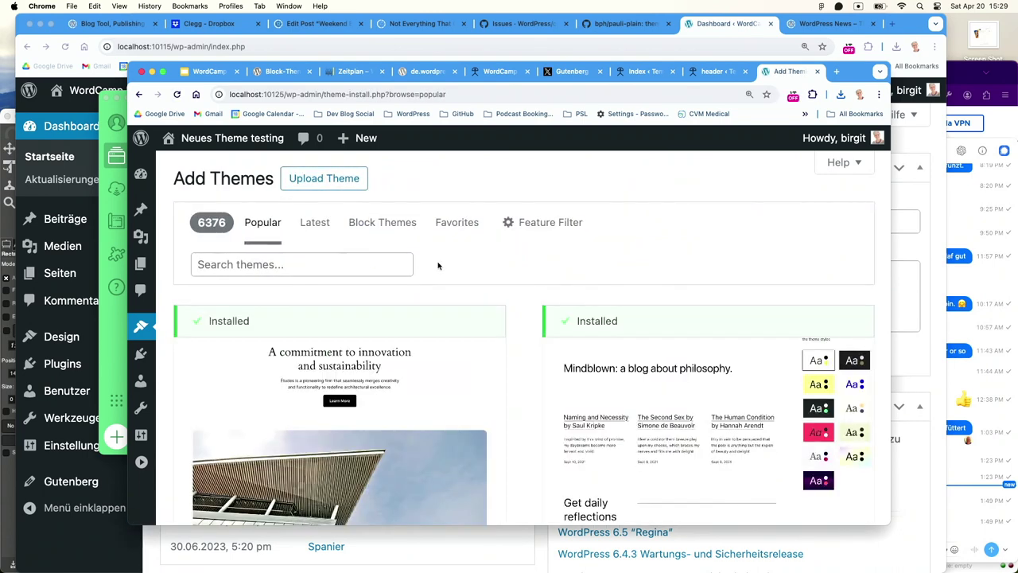
{"action": "left_click", "coordinate": [343, 179]}
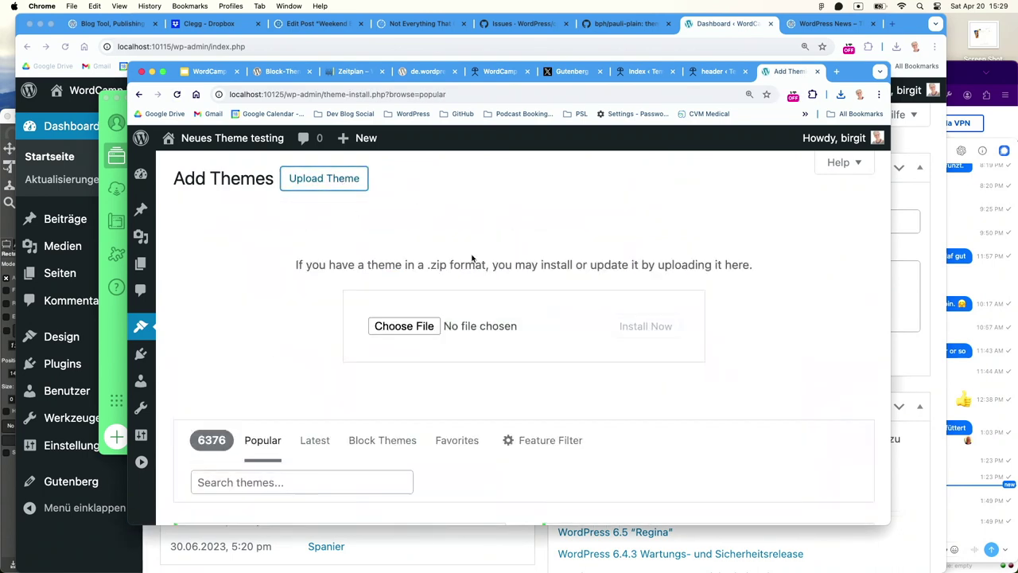
{"action": "left_click", "coordinate": [404, 331]}
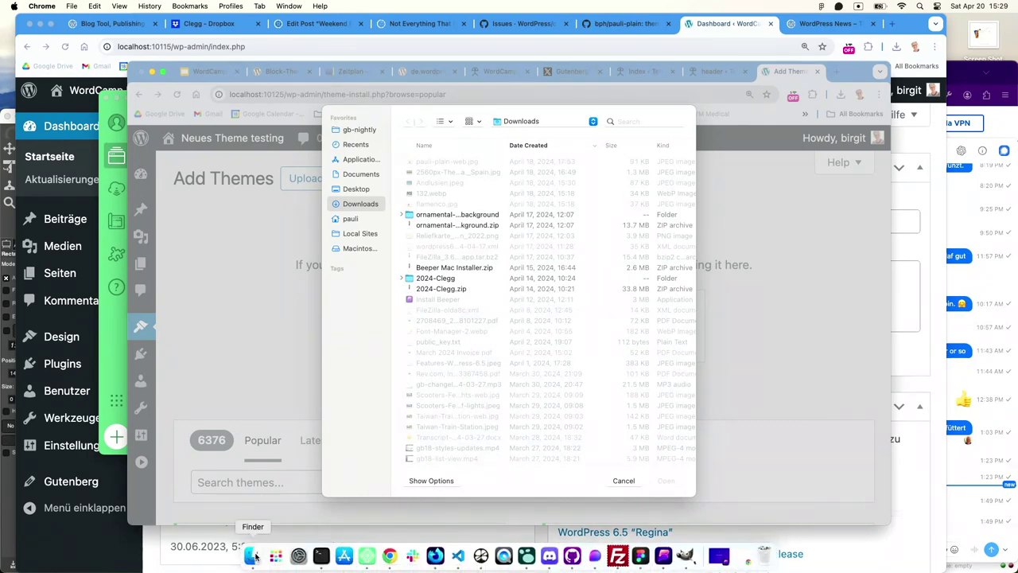
{"action": "left_click", "coordinate": [252, 556]}
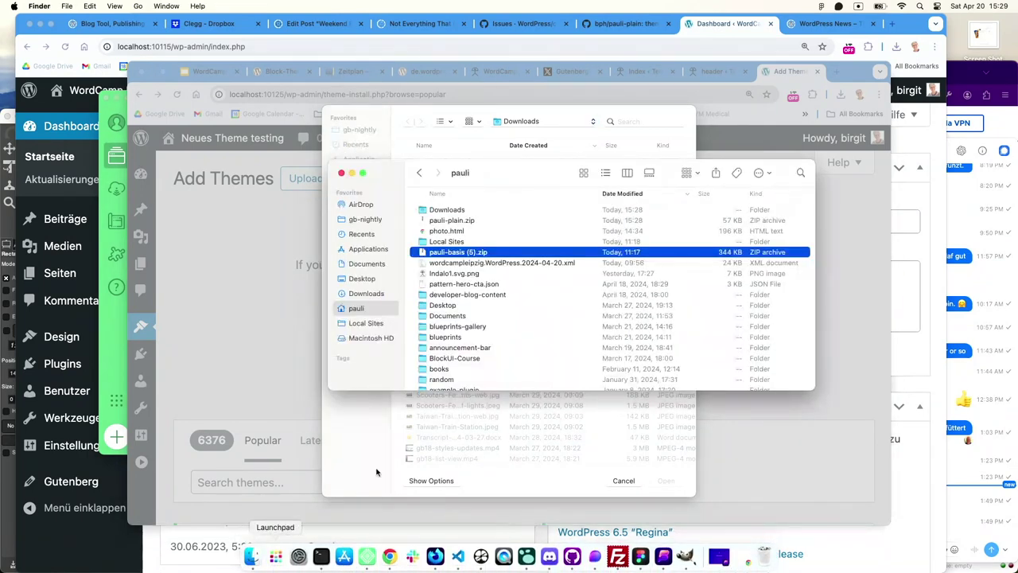
{"action": "left_click", "coordinate": [467, 222]}
{"action": "left_click", "coordinate": [289, 293]}
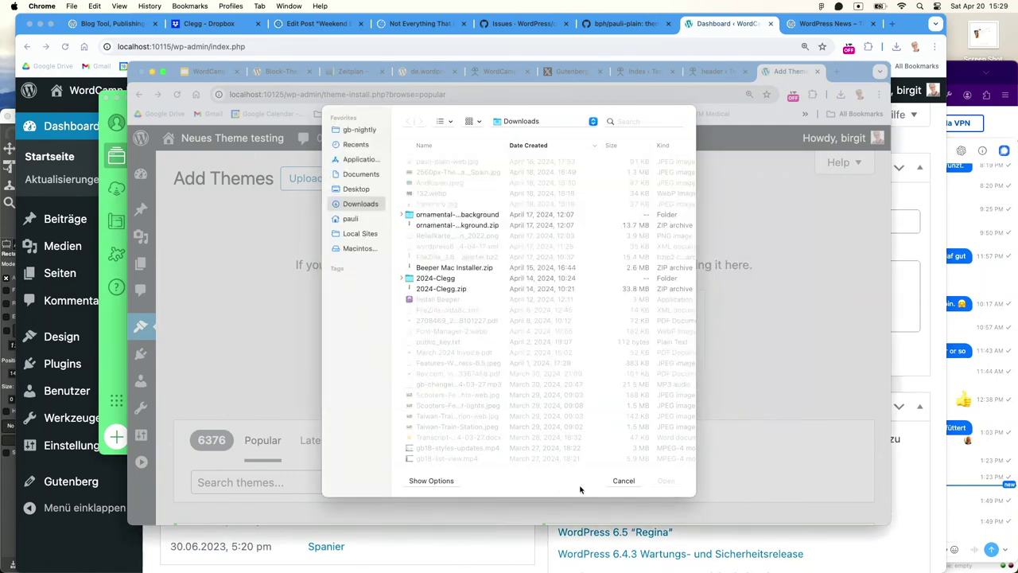
{"action": "left_click", "coordinate": [624, 482]}
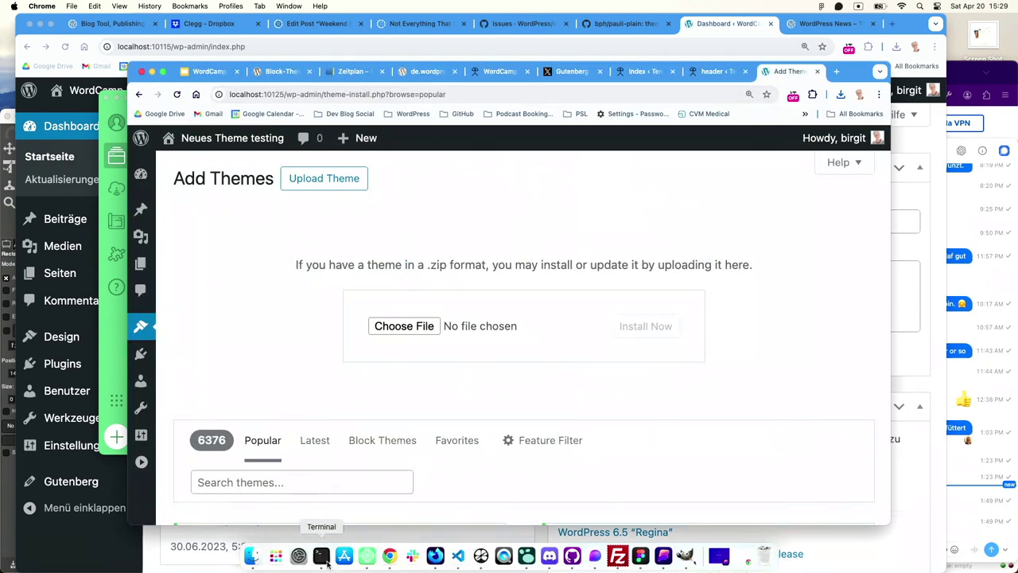
Bring up Finder beside the upload form and supply pauli-plain.zip as the theme file
{"action": "left_click", "coordinate": [253, 554]}
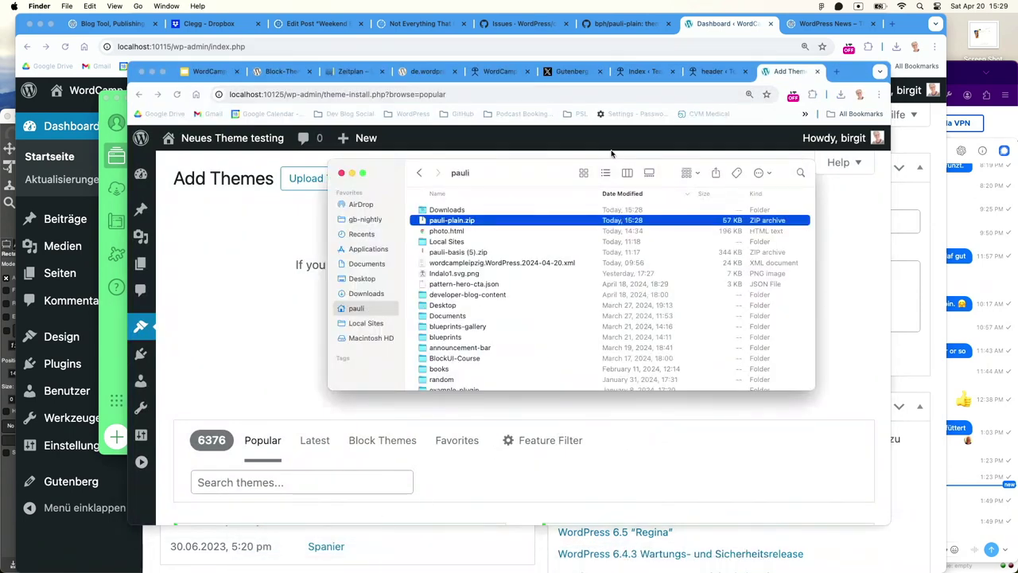
{"action": "left_click_drag", "start_coordinate": [549, 173], "coordinate": [728, 168]}
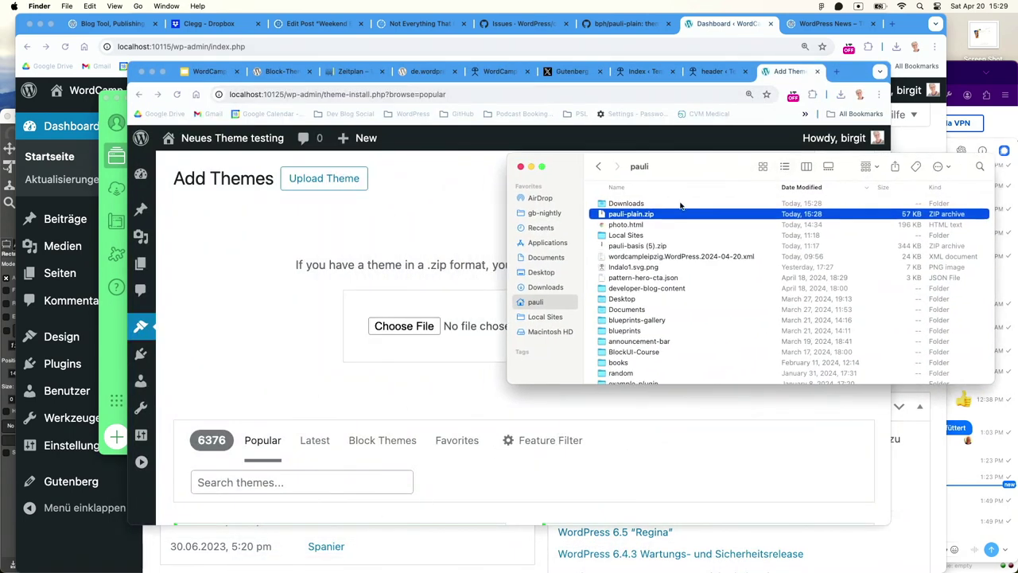
{"action": "left_click_drag", "start_coordinate": [643, 218], "coordinate": [409, 331]}
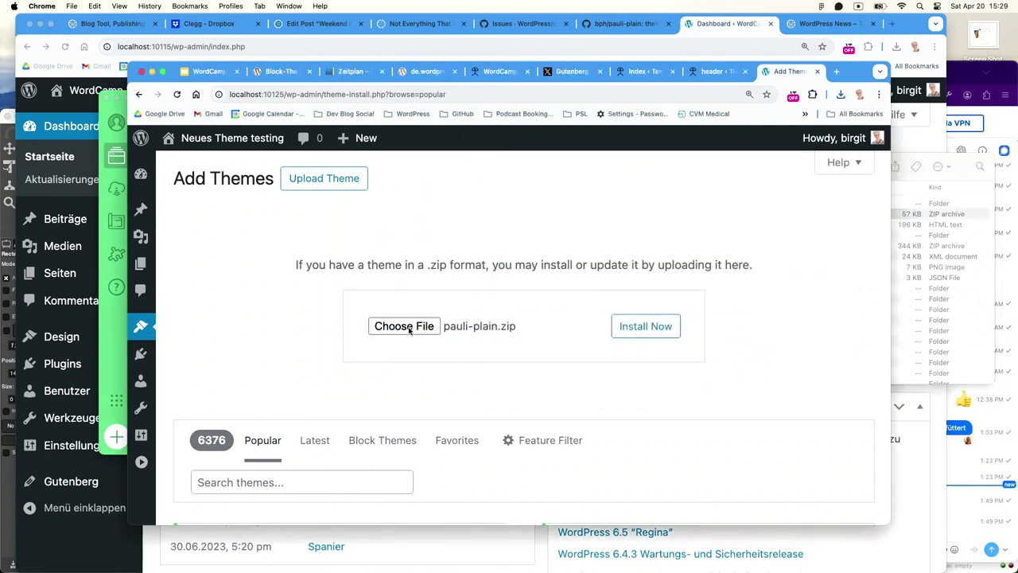
Install and activate the uploaded Pauli Plain theme, then view the test site's front end
{"action": "left_click", "coordinate": [654, 328]}
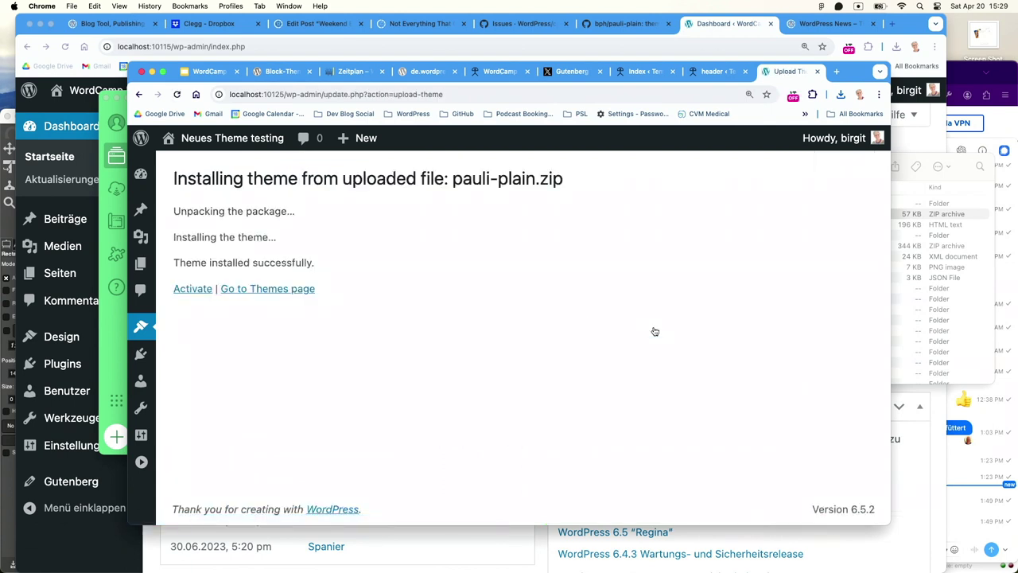
{"action": "left_click", "coordinate": [187, 290]}
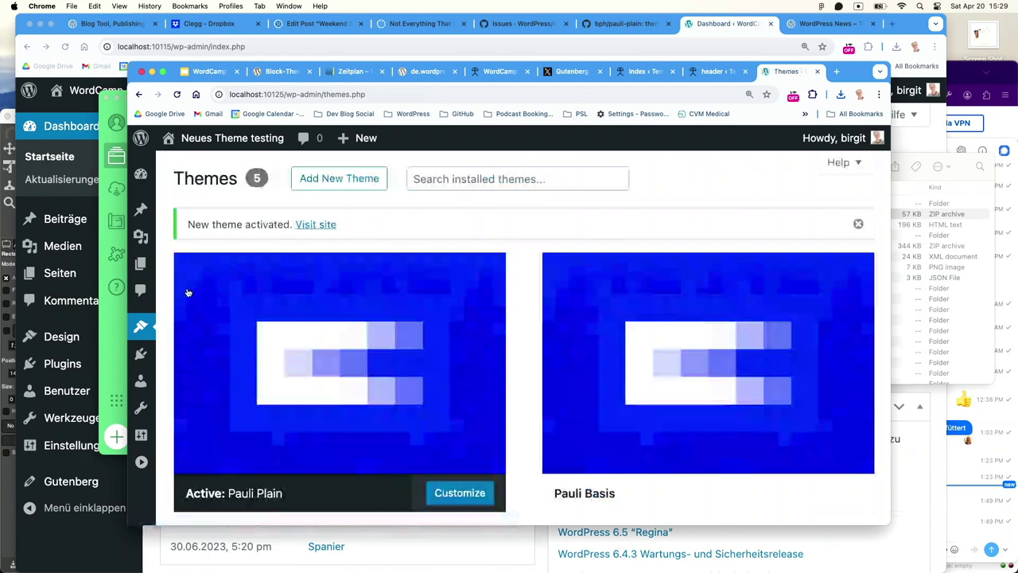
{"action": "mouse_move", "coordinate": [203, 146]}
{"action": "left_click", "coordinate": [188, 167]}
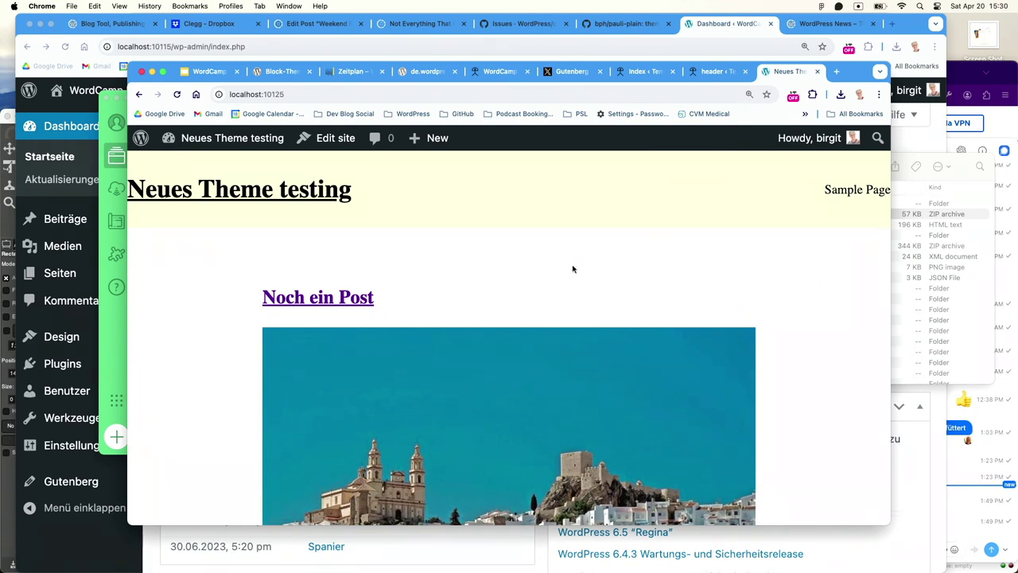
Return to the WordCamp Leipzig site's Index template and leave the site editor for the dashboard
{"action": "left_click", "coordinate": [501, 72]}
{"action": "left_click", "coordinate": [566, 71]}
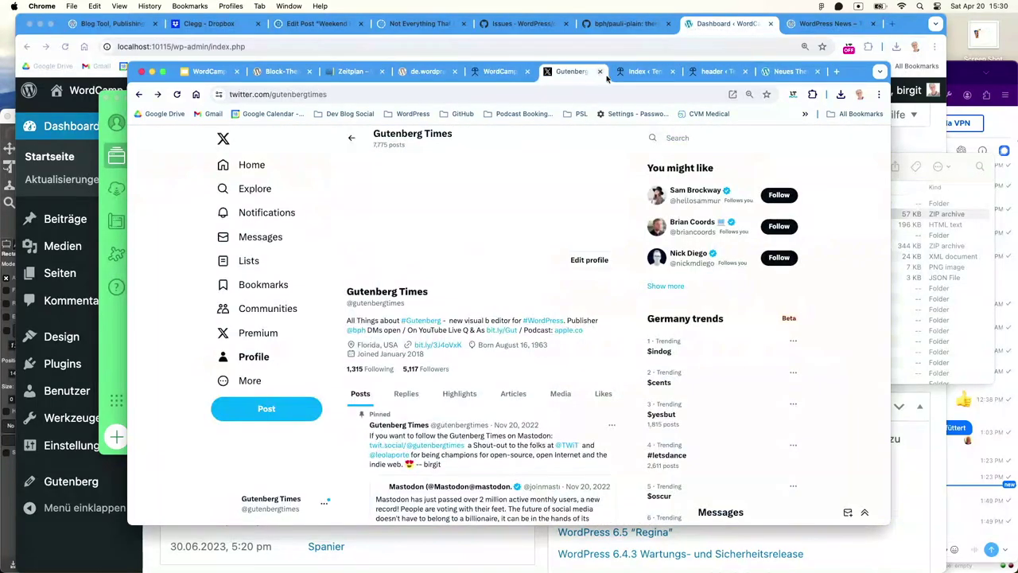
{"action": "left_click", "coordinate": [638, 72]}
{"action": "scroll", "coordinate": [623, 290], "scroll_direction": "up", "scroll_amount": 10}
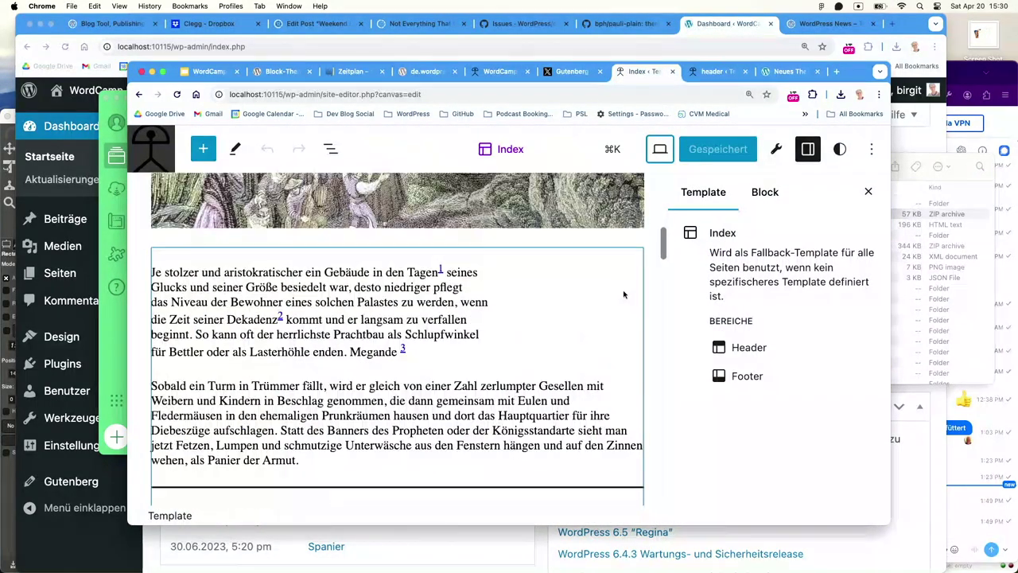
{"action": "left_click", "coordinate": [152, 148]}
{"action": "left_click", "coordinate": [153, 229]}
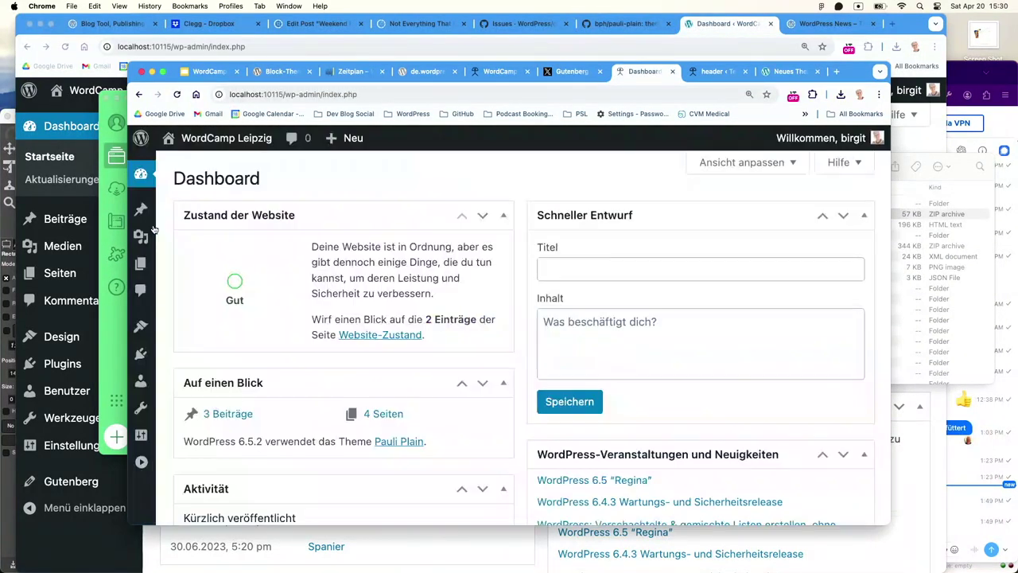
Open the WordCamp Leipzig themes overview, widen the browser window and close the Pauli Plain theme details
{"action": "mouse_move", "coordinate": [141, 354]}
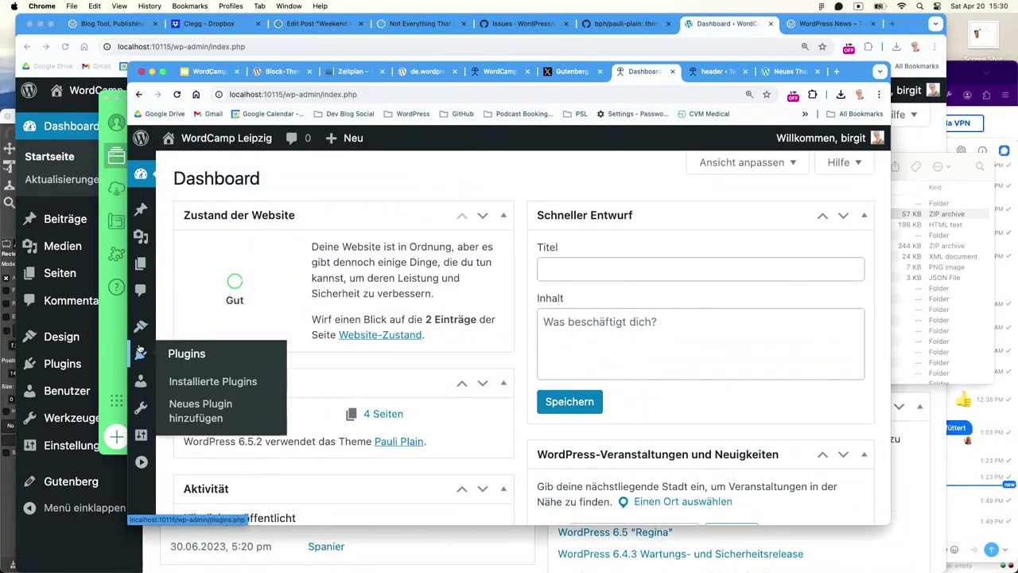
{"action": "mouse_move", "coordinate": [141, 326]}
{"action": "left_click", "coordinate": [187, 353]}
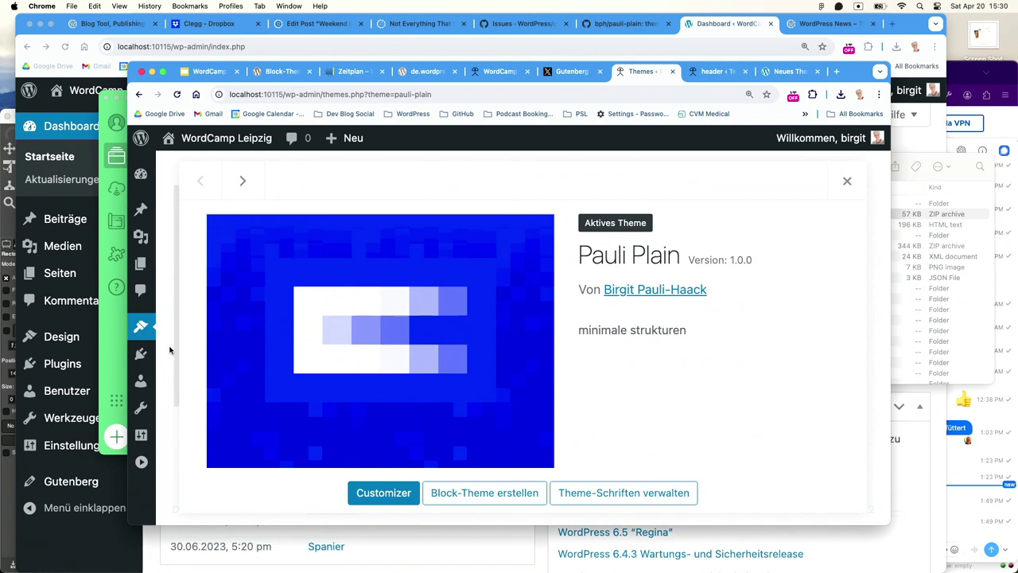
{"action": "left_click_drag", "start_coordinate": [128, 346], "coordinate": [6, 348]}
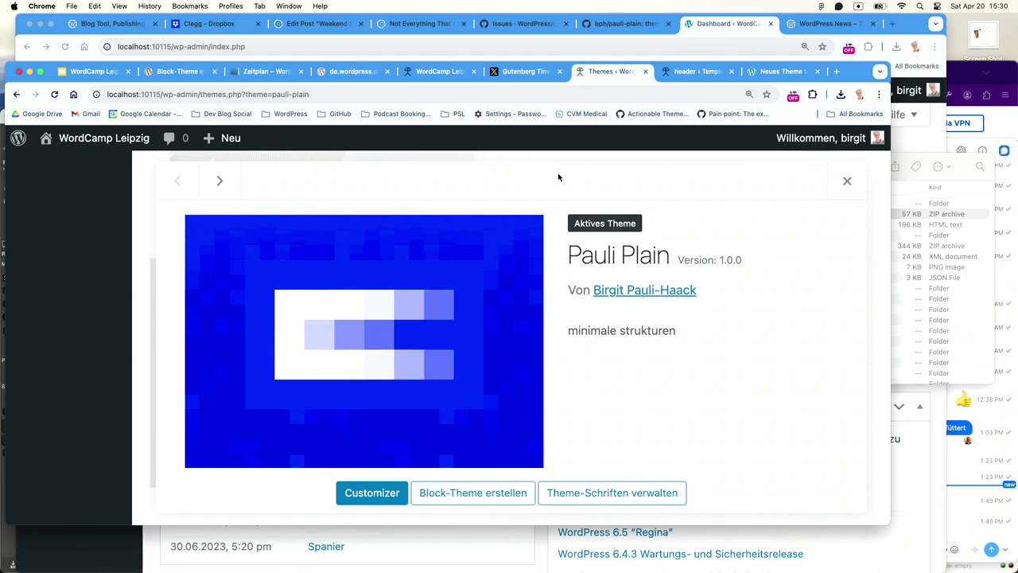
{"action": "left_click", "coordinate": [847, 182]}
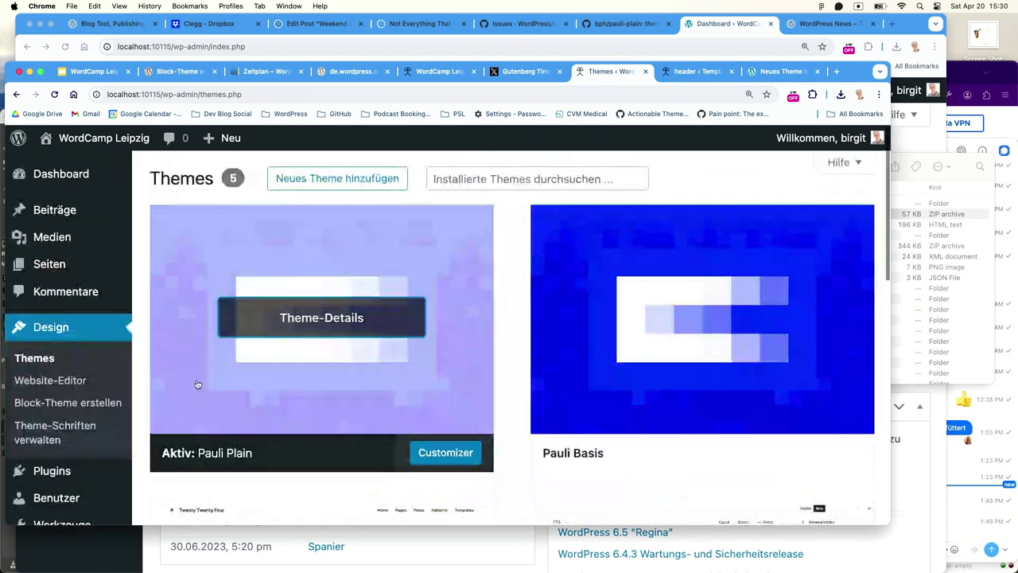
Add a new template for Einzelne Beiträge in the Website-Editor
{"action": "left_click", "coordinate": [79, 380]}
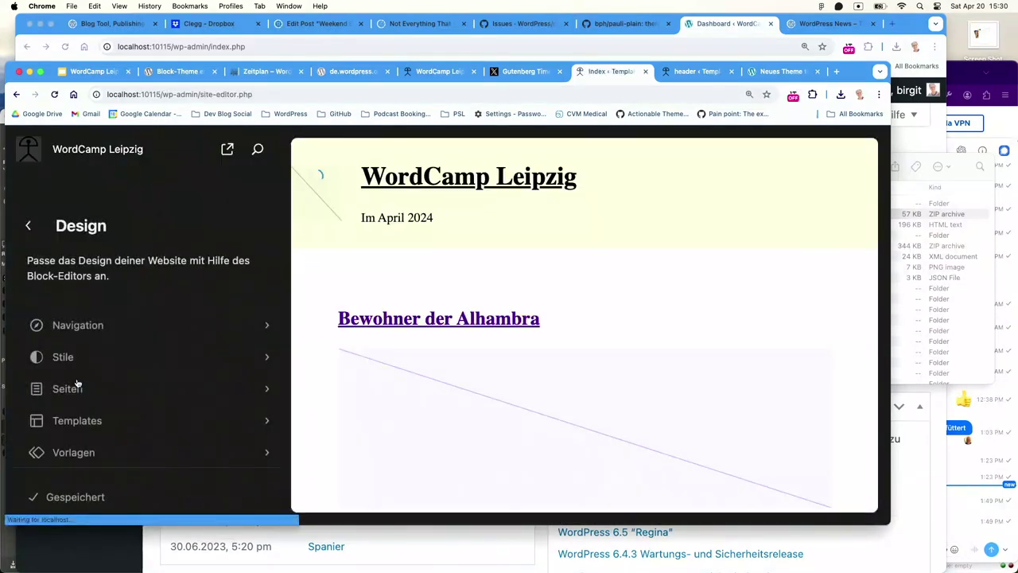
{"action": "left_click", "coordinate": [95, 421]}
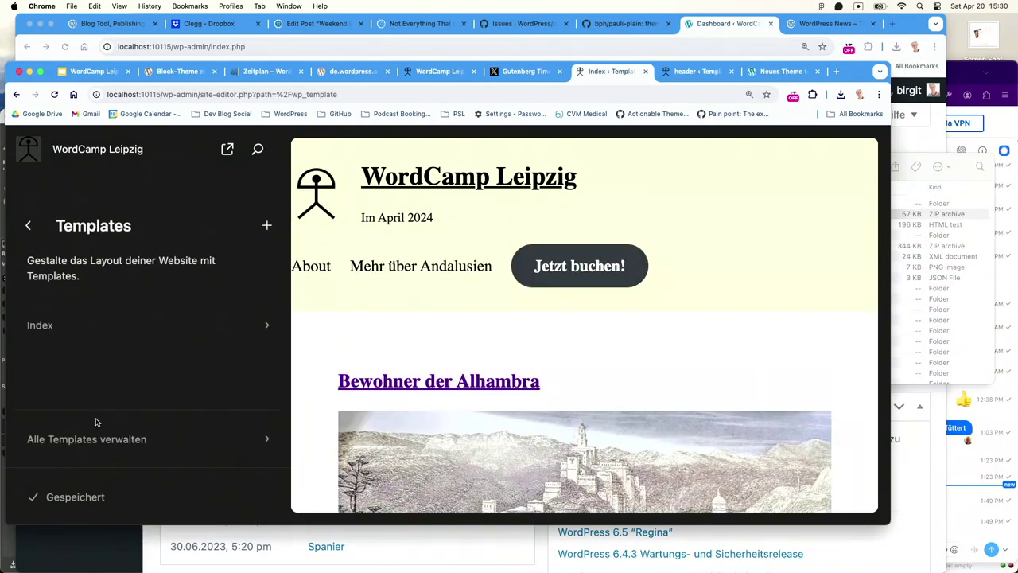
{"action": "left_click", "coordinate": [267, 227]}
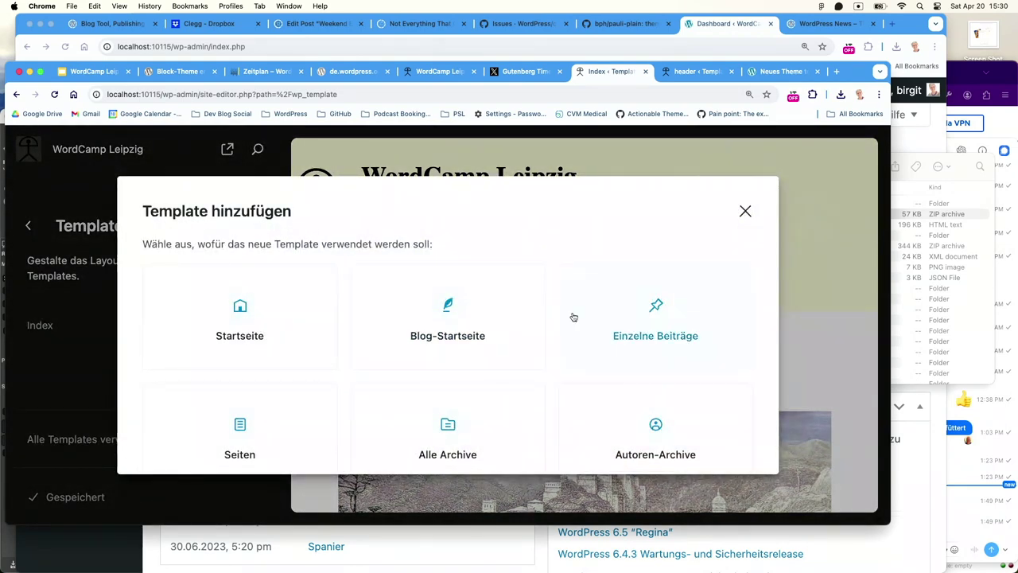
{"action": "left_click", "coordinate": [646, 322]}
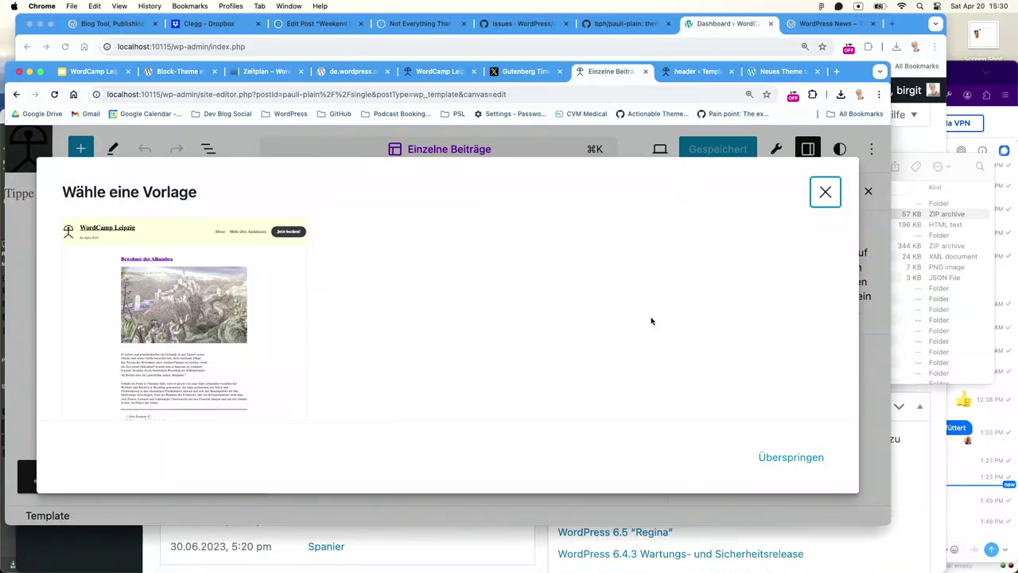
Skip the suggested pattern and insert the header template part into the empty Einzelne Beiträge template
{"action": "left_click", "coordinate": [778, 459]}
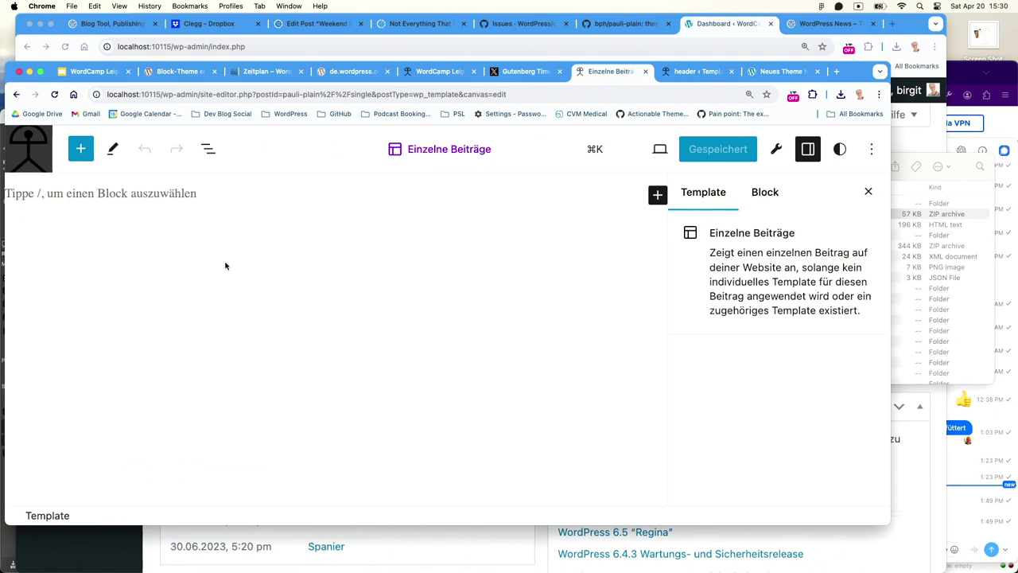
{"action": "left_click", "coordinate": [83, 196]}
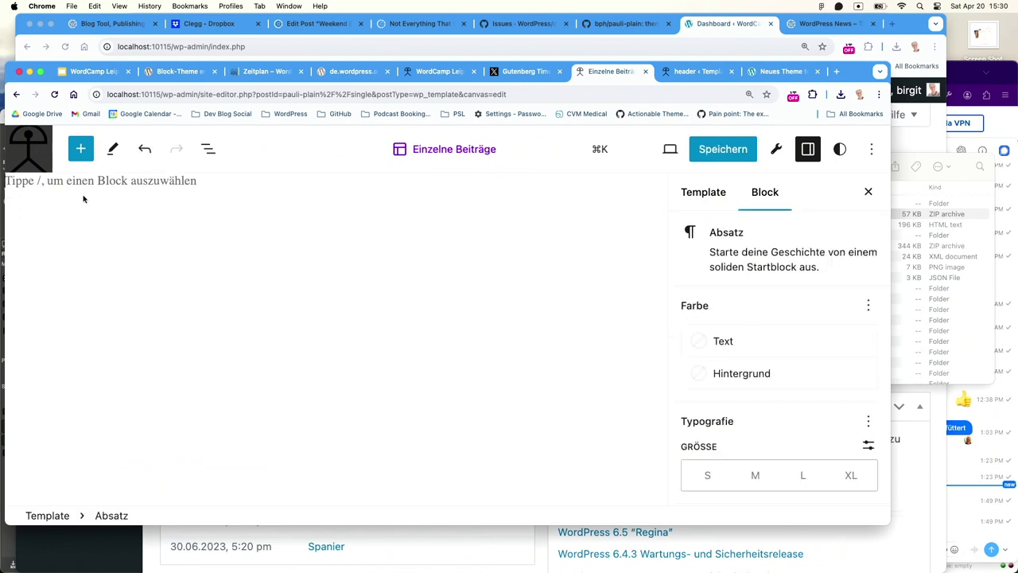
{"action": "left_click", "coordinate": [81, 150]}
{"action": "type", "text": "header"}
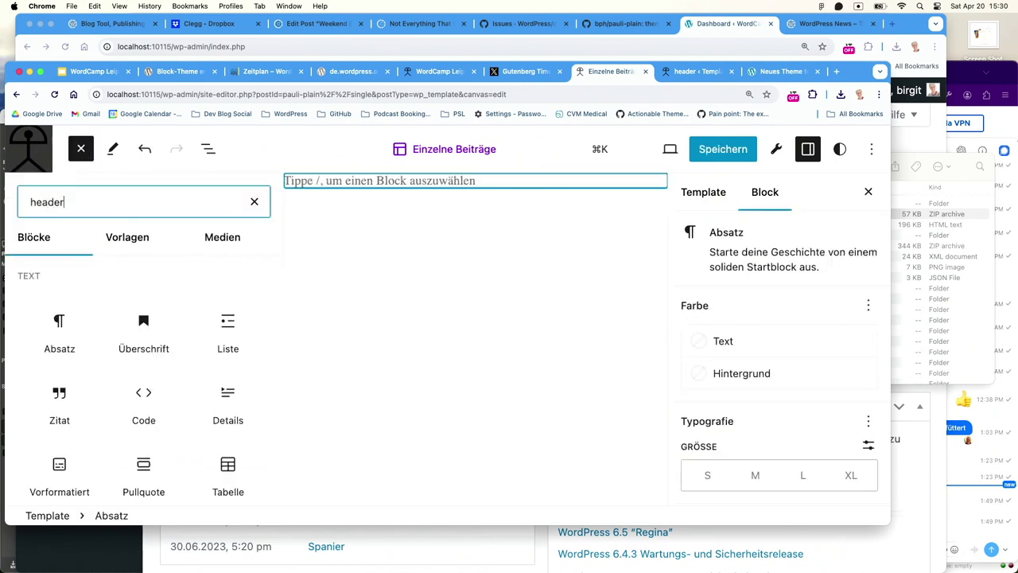
{"action": "left_click", "coordinate": [62, 294]}
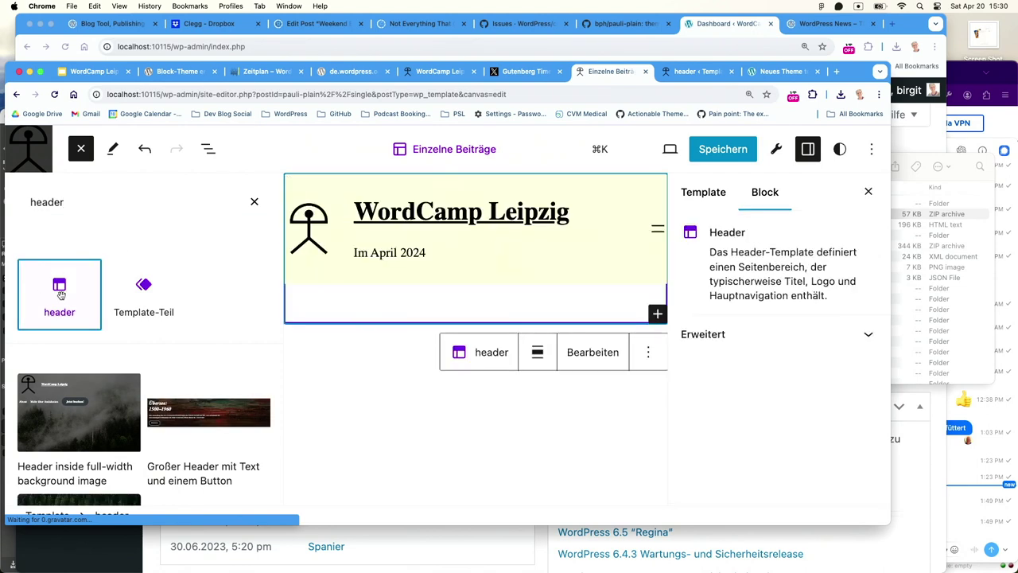
{"action": "left_click", "coordinate": [390, 348]}
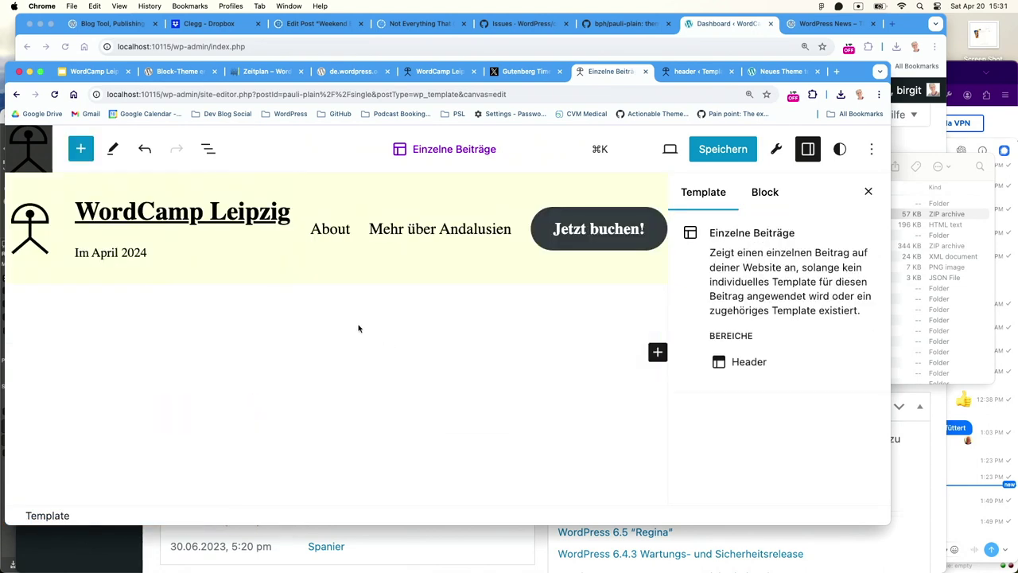
{"action": "left_click", "coordinate": [654, 352]}
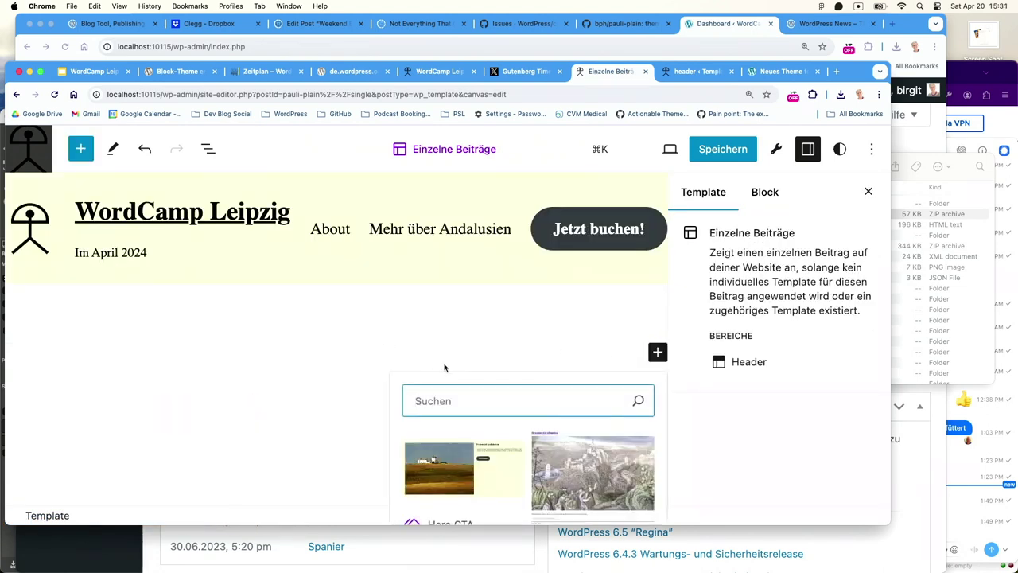
{"action": "type", "text": "tite"}
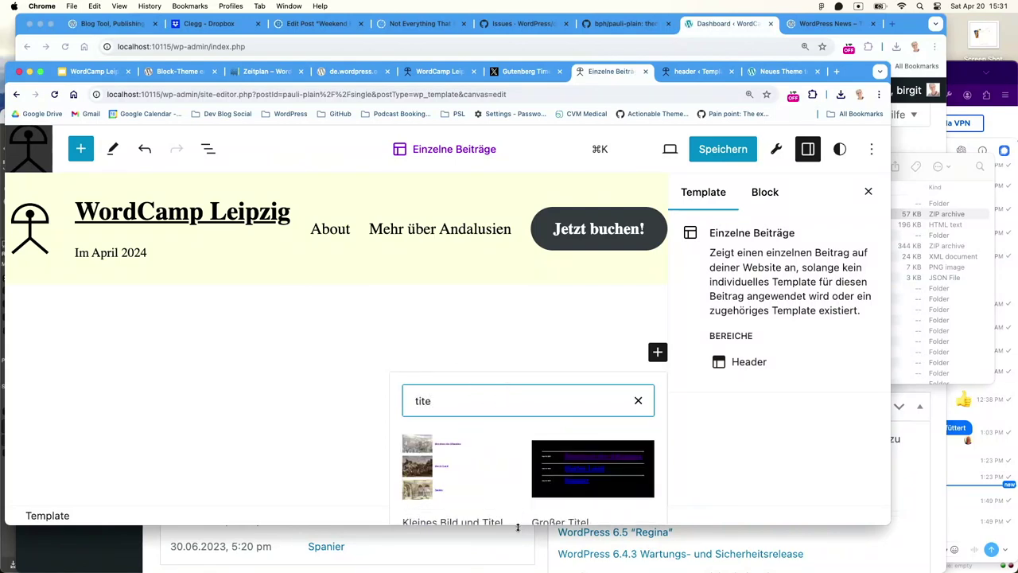
{"action": "left_click_drag", "start_coordinate": [516, 525], "coordinate": [517, 570]}
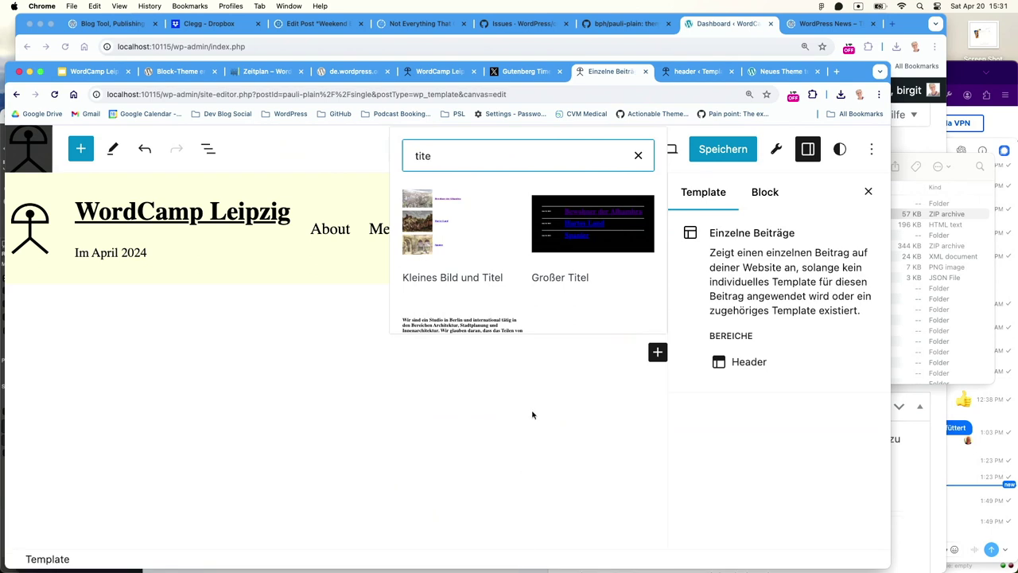
{"action": "key", "text": "BackSpace"}
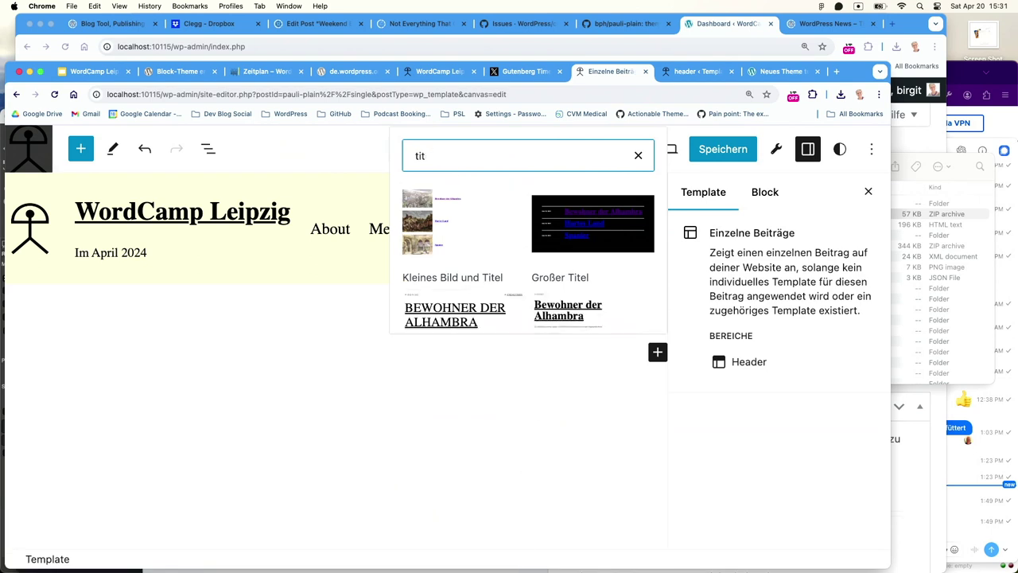
{"action": "type", "text": "le"}
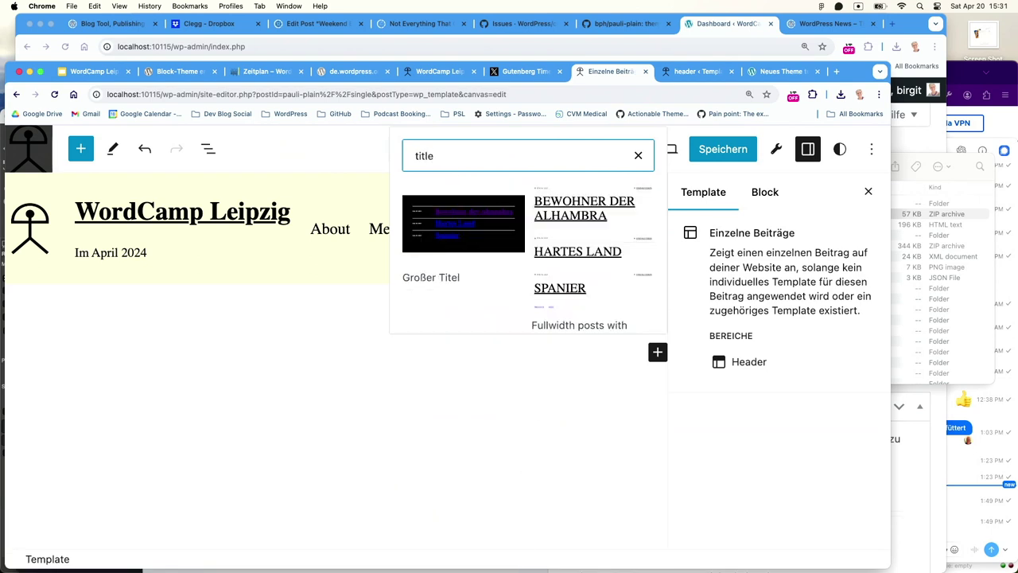
Insert a Titel block below the header of the Einzelne Beiträge template
{"action": "left_click", "coordinate": [80, 150]}
{"action": "type", "text": "t"}
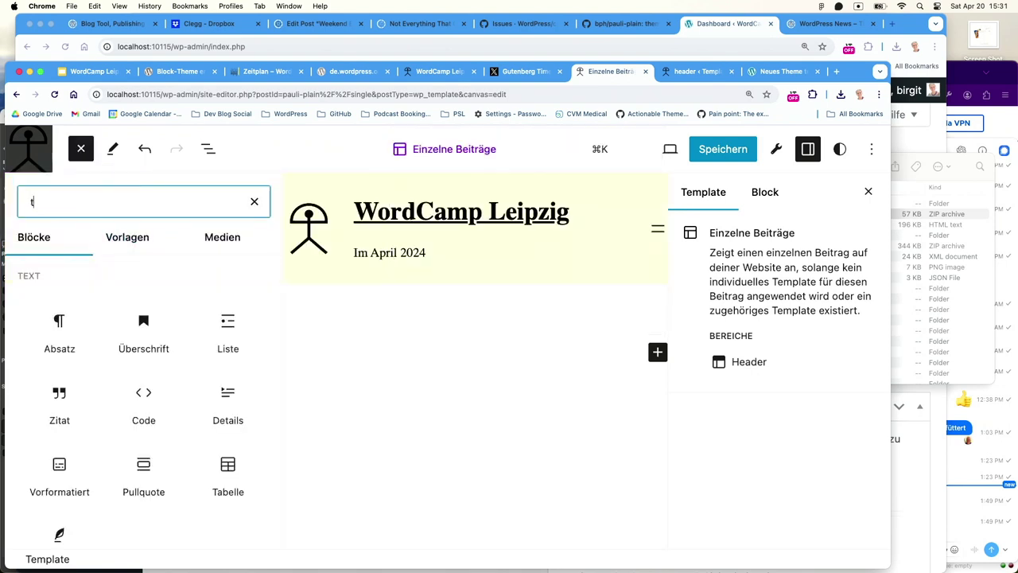
{"action": "type", "text": "ite"}
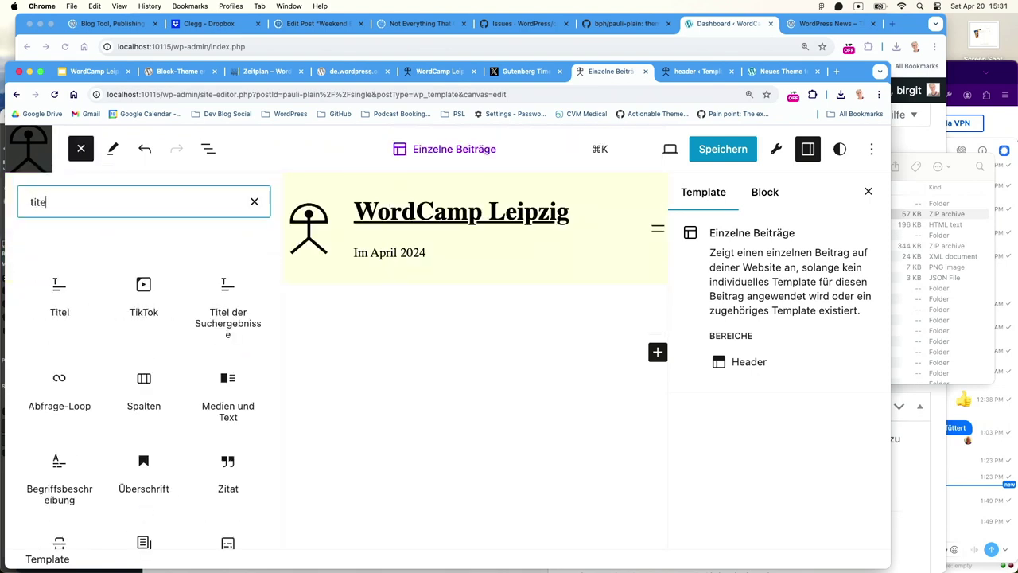
{"action": "type", "text": ";"}
{"action": "left_click", "coordinate": [82, 295]}
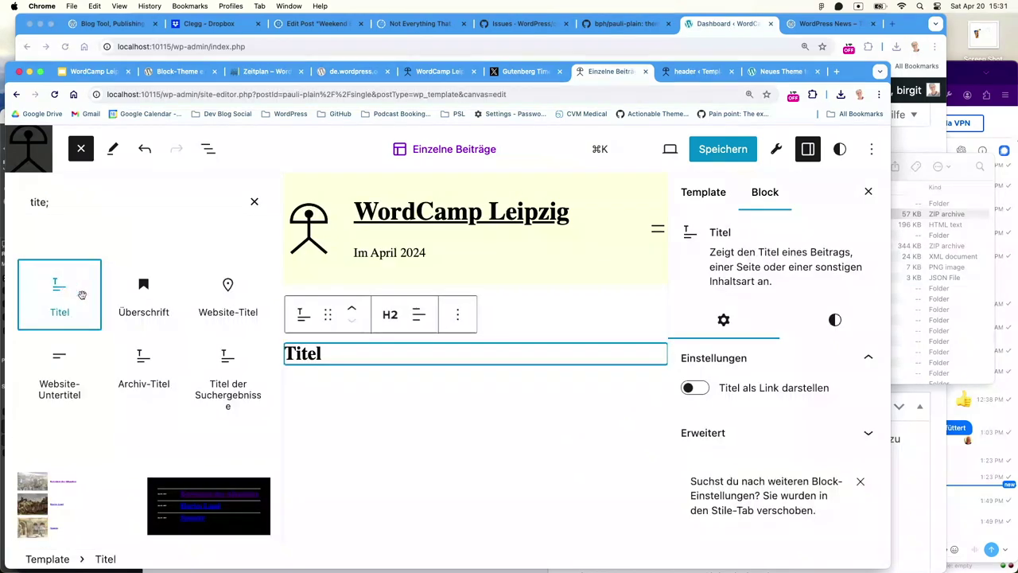
{"action": "left_click", "coordinate": [342, 390]}
{"action": "left_click", "coordinate": [207, 357]}
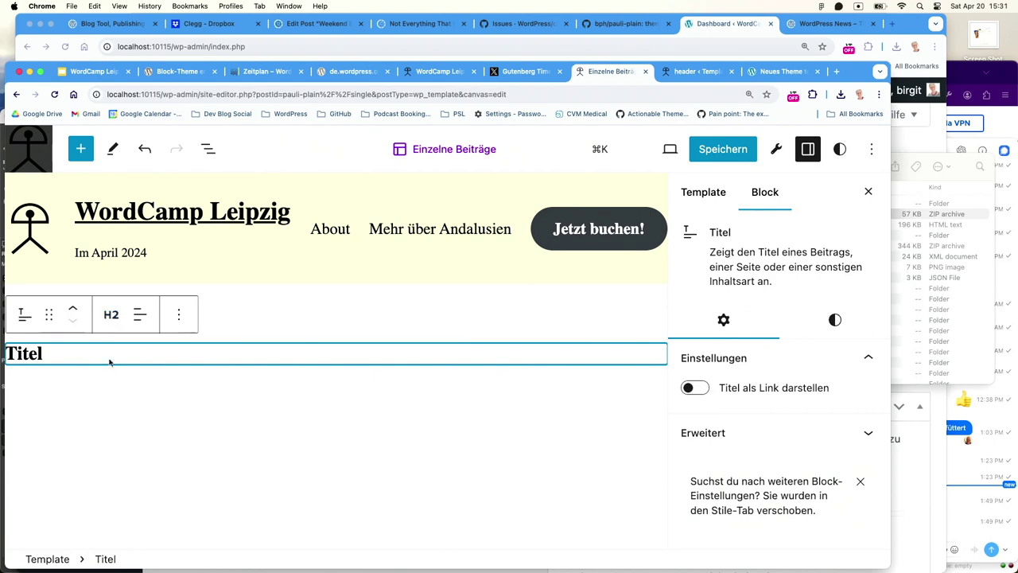
Add a Beitragsbild block below the Titel block, followed by an Inhalt block
{"action": "left_click", "coordinate": [81, 159]}
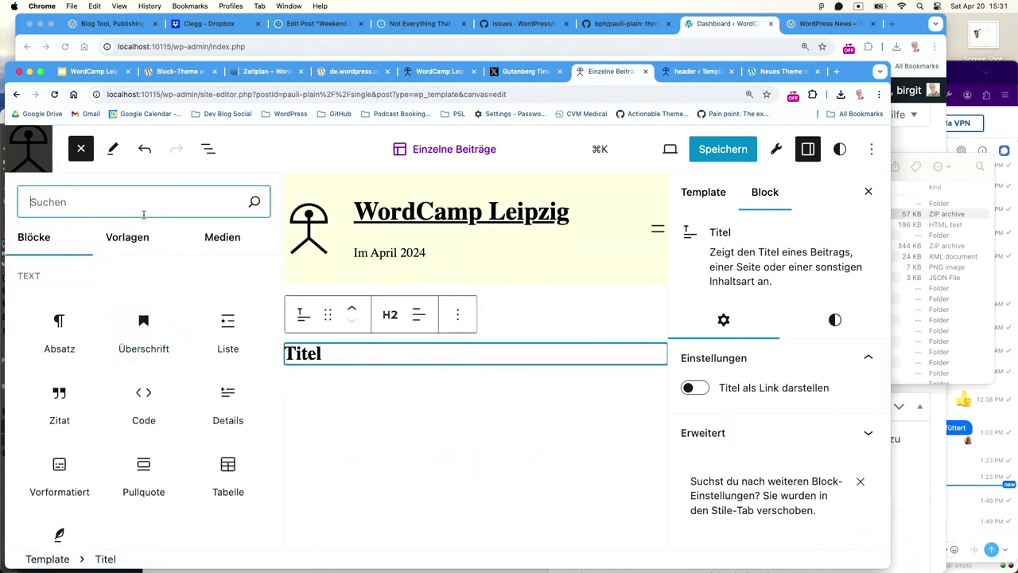
{"action": "type", "text": "feat"}
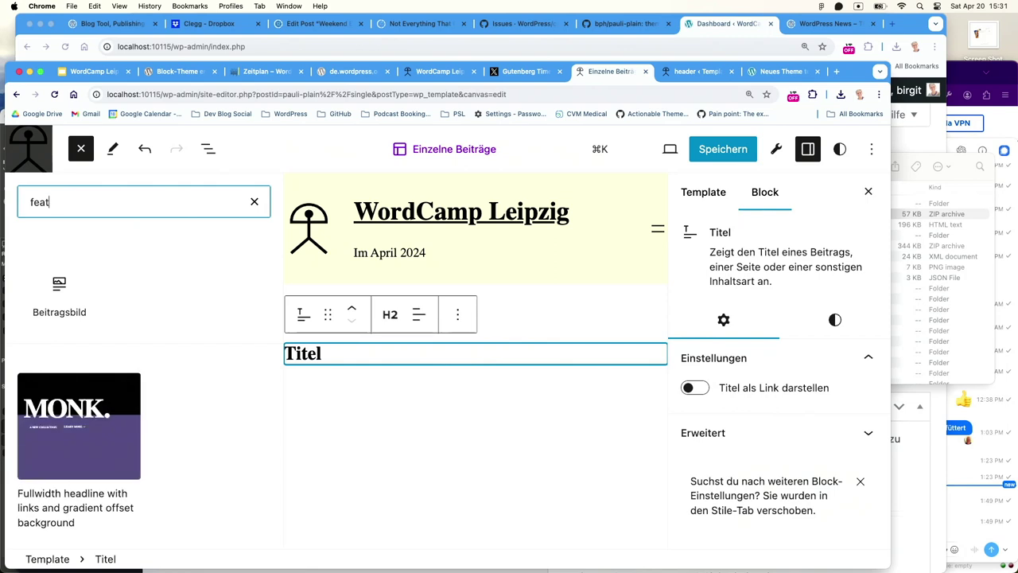
{"action": "left_click", "coordinate": [92, 319]}
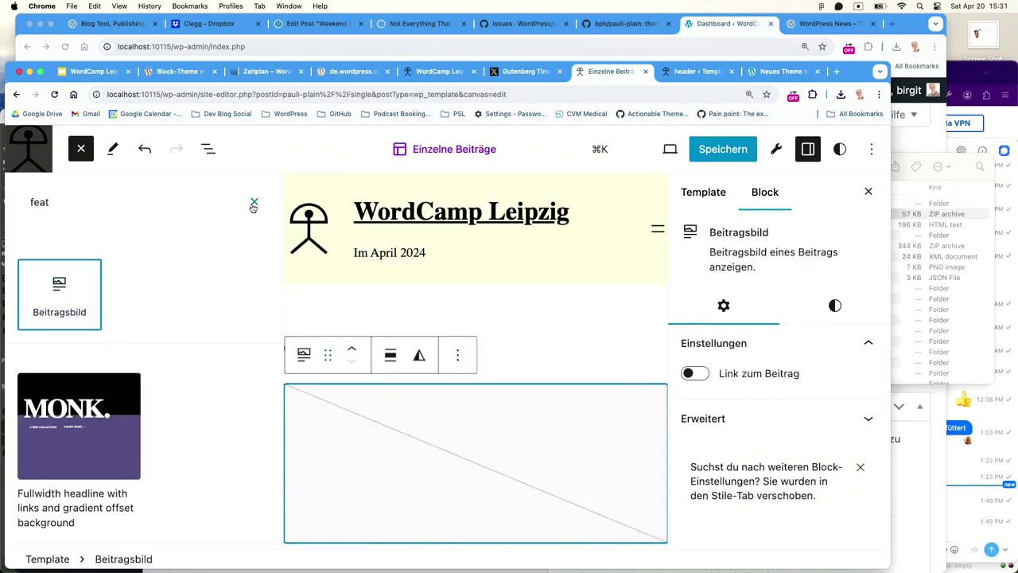
{"action": "left_click", "coordinate": [188, 199]}
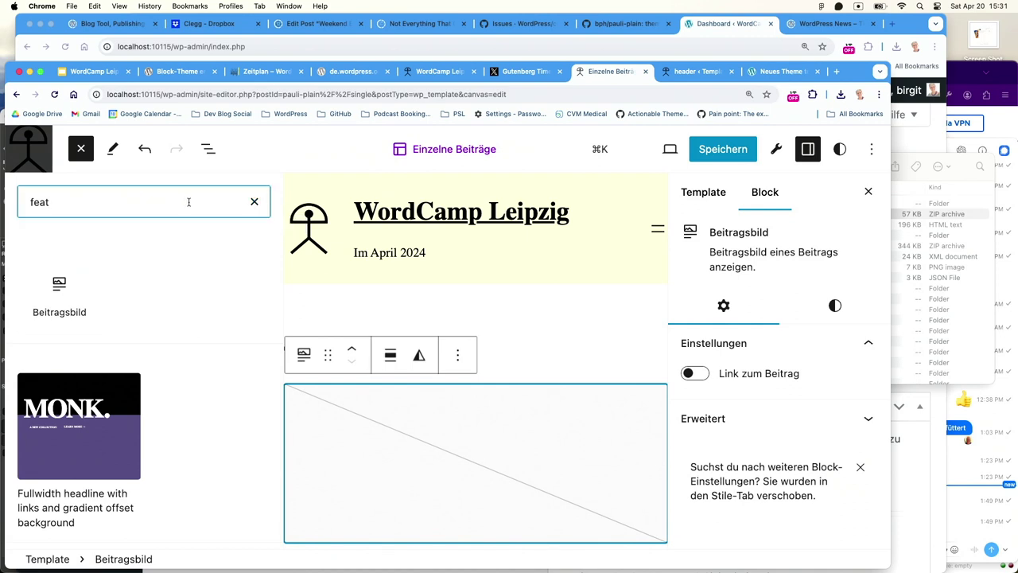
{"action": "left_click_drag", "start_coordinate": [189, 202], "coordinate": [37, 195]}
{"action": "type", "text": "conte"}
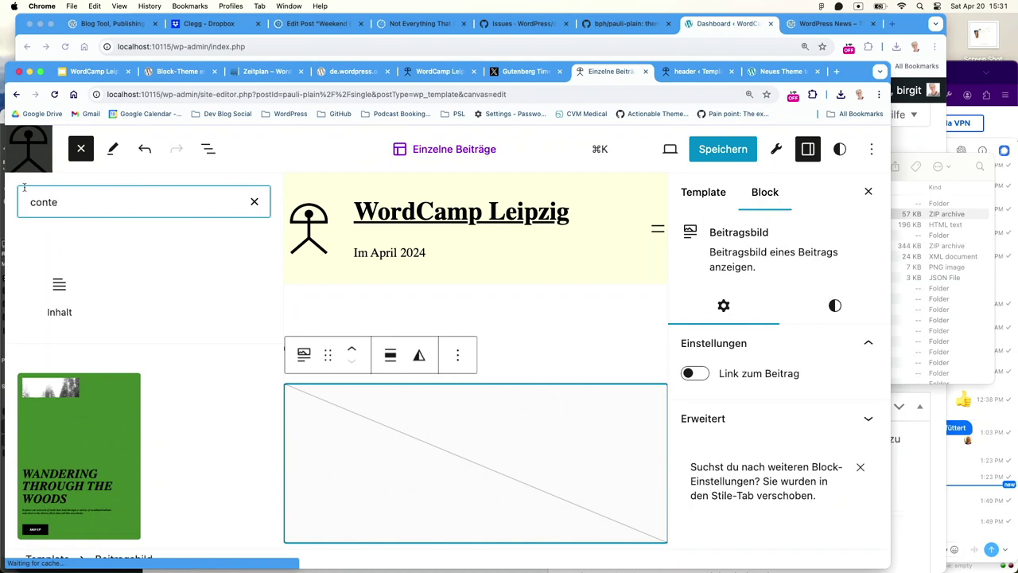
{"action": "left_click", "coordinate": [59, 294]}
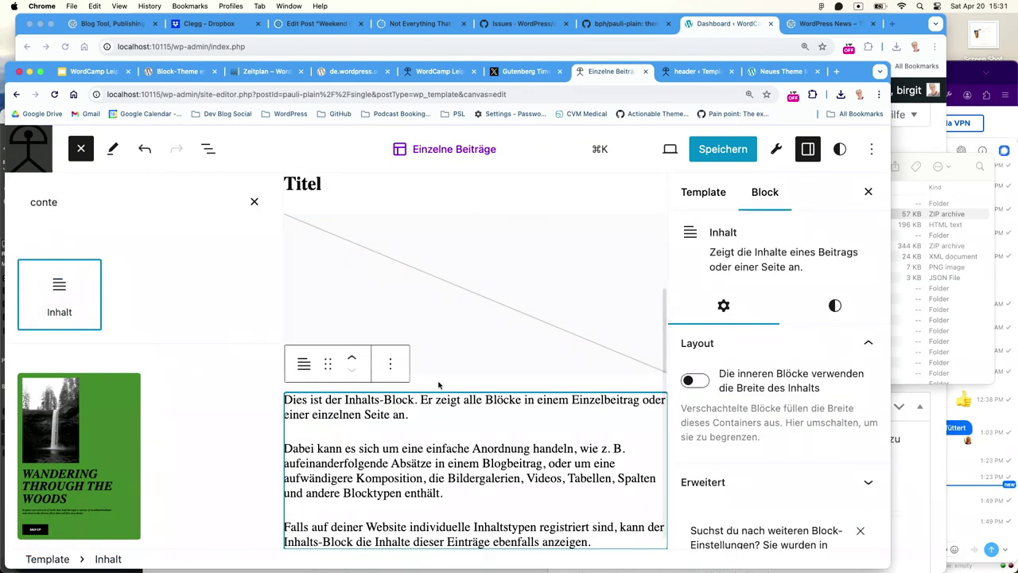
Save the changes to the Einzelne Beiträge template
{"action": "scroll", "coordinate": [438, 385], "scroll_direction": "up", "scroll_amount": 3}
{"action": "left_click", "coordinate": [723, 149]}
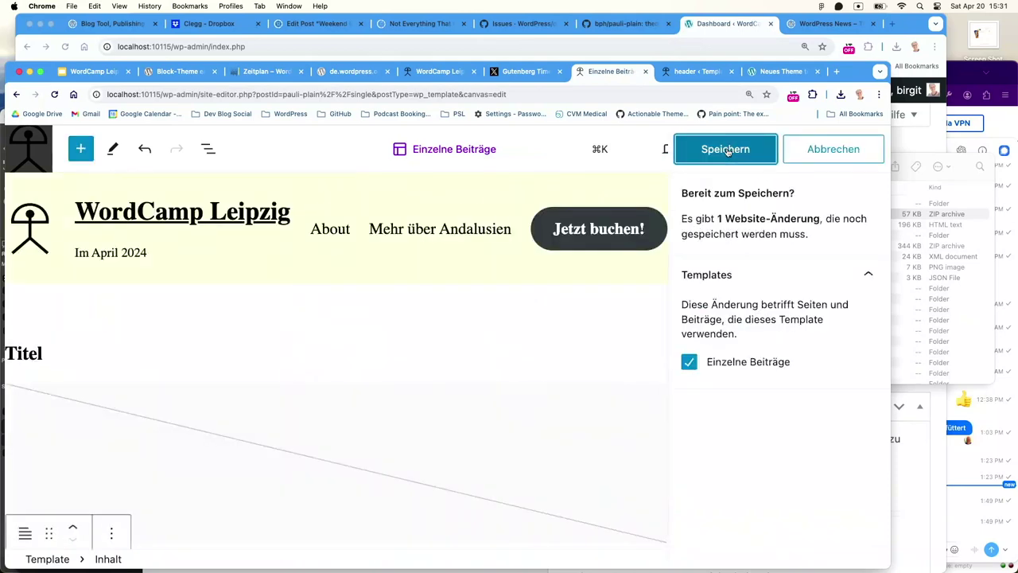
{"action": "left_click", "coordinate": [726, 149]}
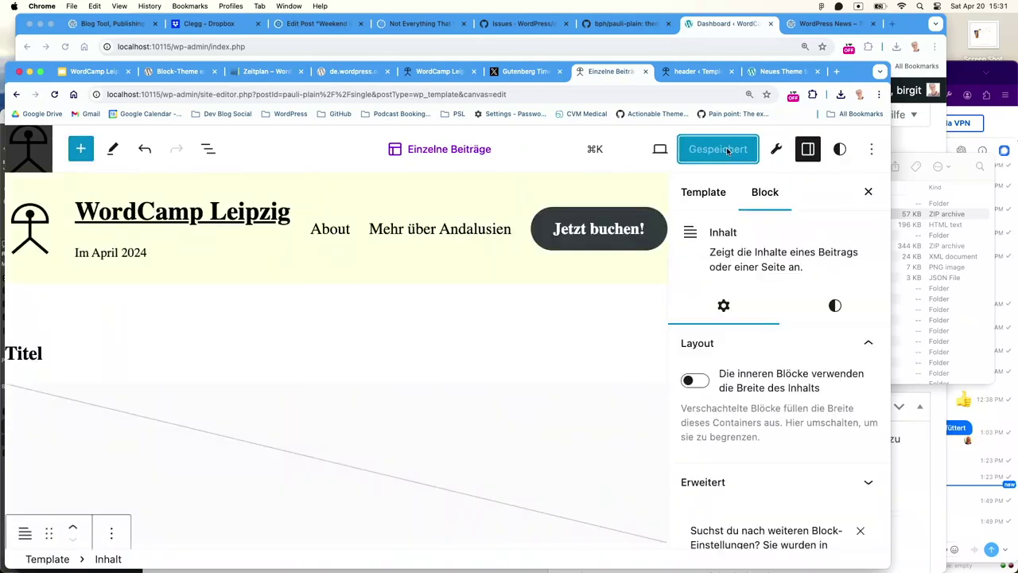
Open the WordCamp Leipzig front end in a new tab and look through the posts on the home page
{"action": "left_click", "coordinate": [660, 151]}
{"action": "left_click", "coordinate": [558, 294]}
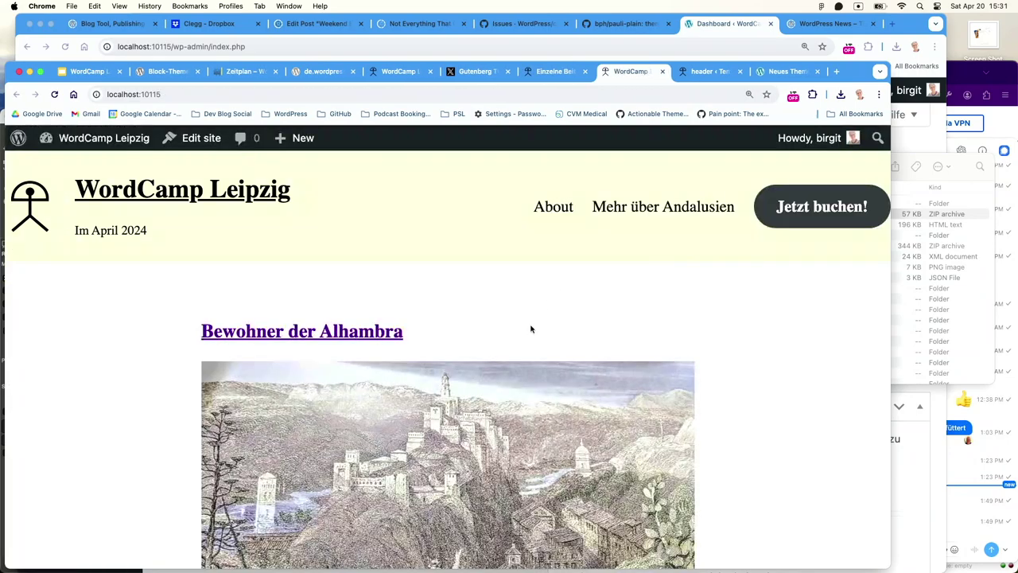
{"action": "scroll", "coordinate": [533, 329], "scroll_direction": "down", "scroll_amount": 10}
{"action": "scroll", "coordinate": [522, 374], "scroll_direction": "down", "scroll_amount": 8}
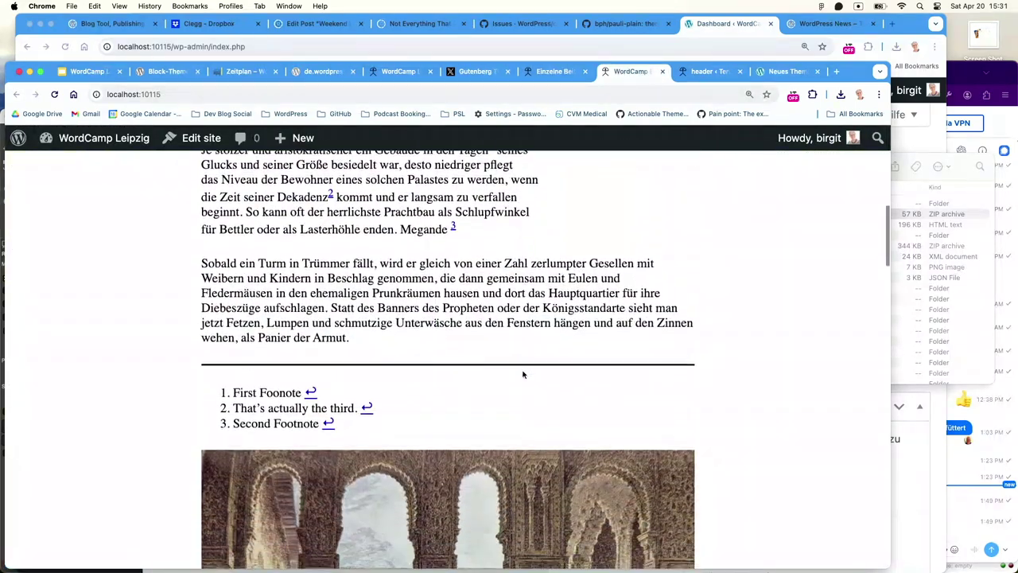
{"action": "scroll", "coordinate": [524, 373], "scroll_direction": "up", "scroll_amount": 8}
{"action": "scroll", "coordinate": [522, 374], "scroll_direction": "up", "scroll_amount": 8}
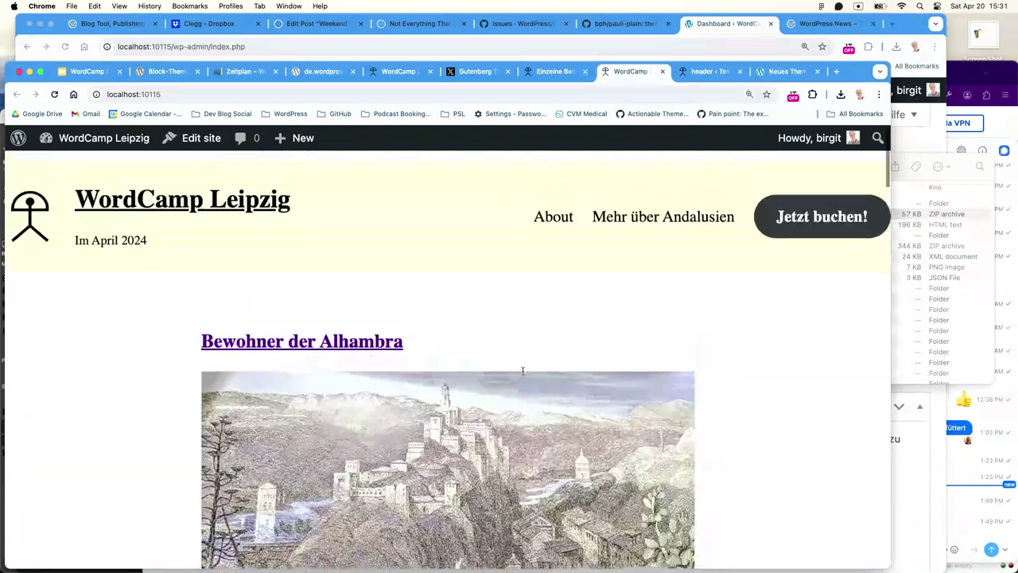
{"action": "scroll", "coordinate": [523, 372], "scroll_direction": "down", "scroll_amount": 10}
{"action": "scroll", "coordinate": [523, 371], "scroll_direction": "down", "scroll_amount": 10}
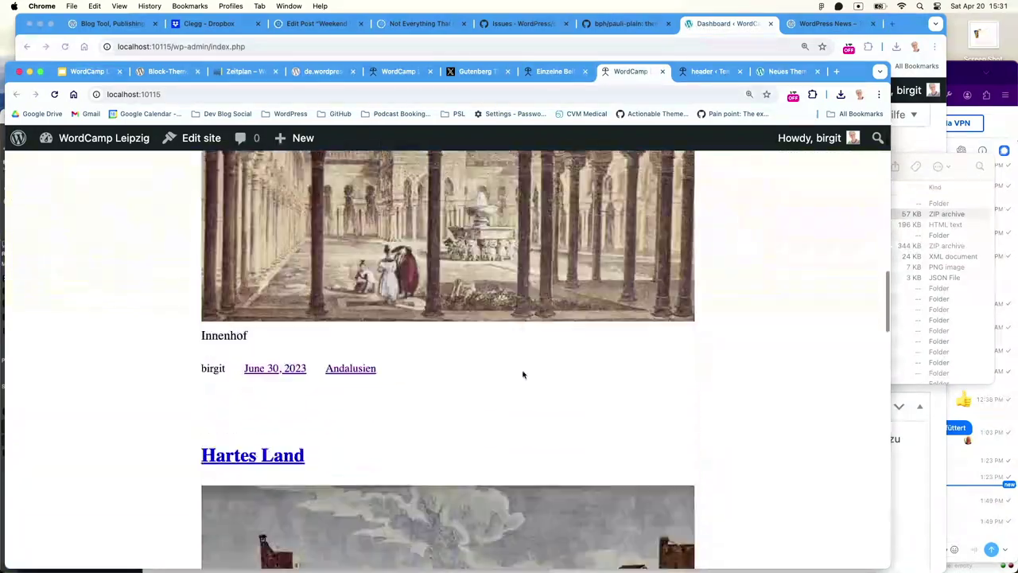
{"action": "scroll", "coordinate": [524, 376], "scroll_direction": "up", "scroll_amount": 5}
{"action": "scroll", "coordinate": [523, 376], "scroll_direction": "up", "scroll_amount": 15}
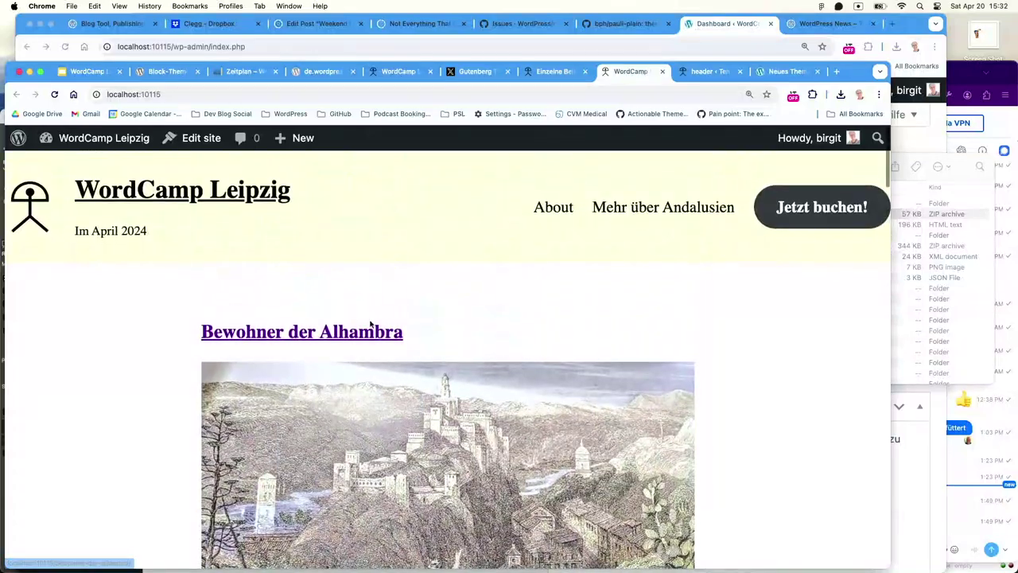
Open the post Bewohner der Alhambra and examine how the single post template lays out its title, image and content
{"action": "left_click", "coordinate": [370, 324]}
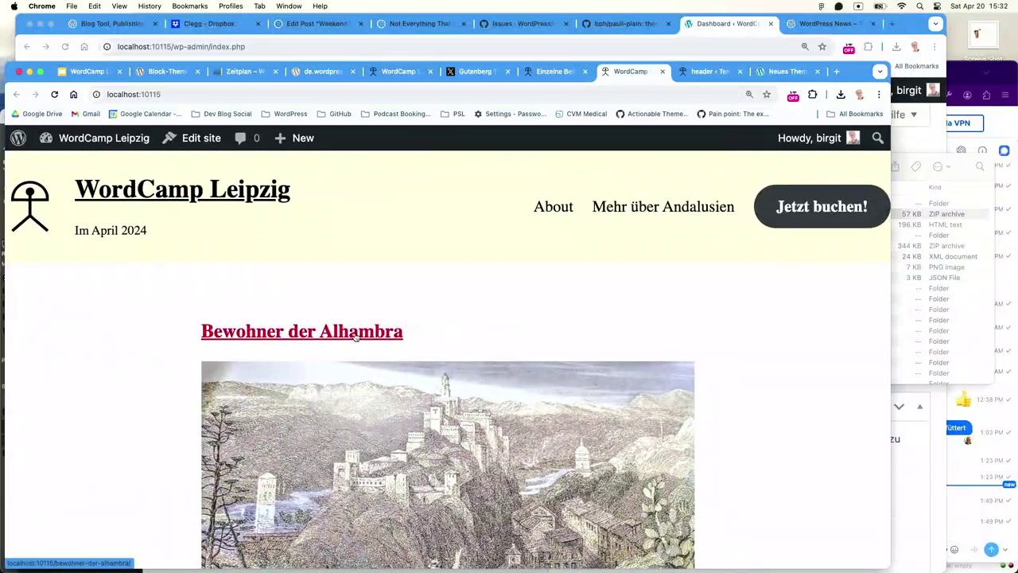
{"action": "scroll", "coordinate": [500, 382], "scroll_direction": "down", "scroll_amount": 5}
{"action": "scroll", "coordinate": [500, 382], "scroll_direction": "down", "scroll_amount": 10}
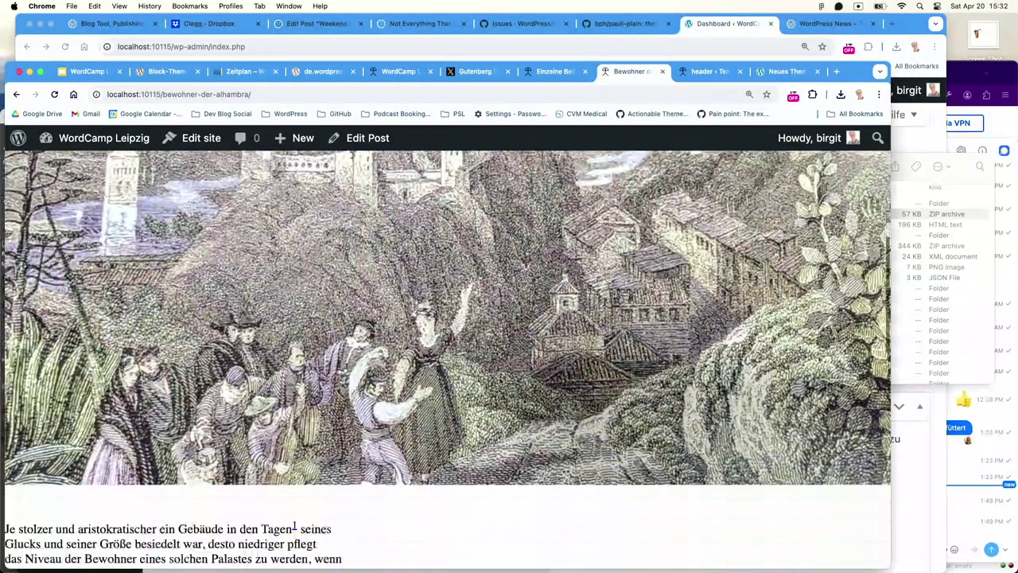
{"action": "scroll", "coordinate": [500, 381], "scroll_direction": "down", "scroll_amount": 5}
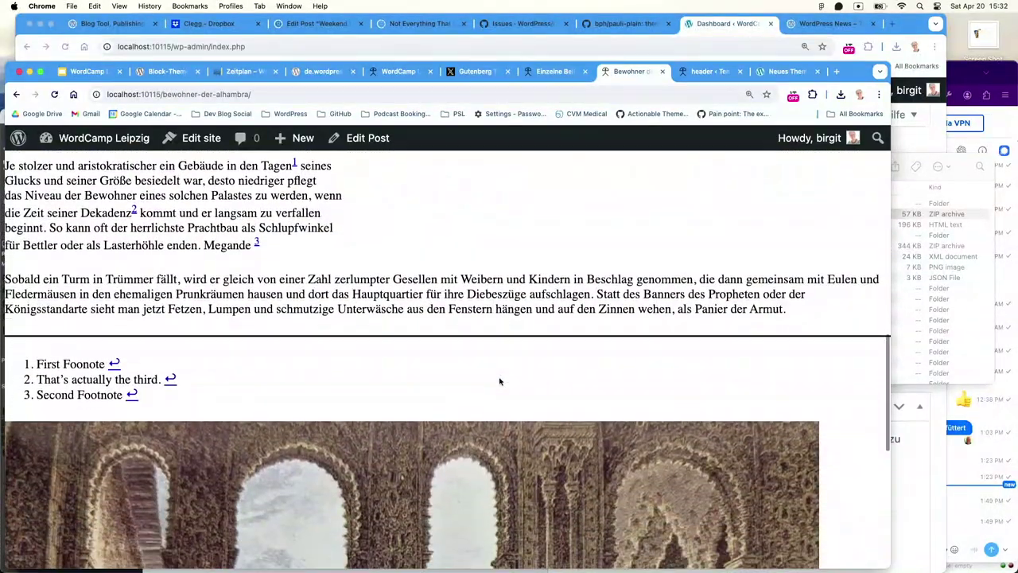
{"action": "scroll", "coordinate": [500, 382], "scroll_direction": "up", "scroll_amount": 20}
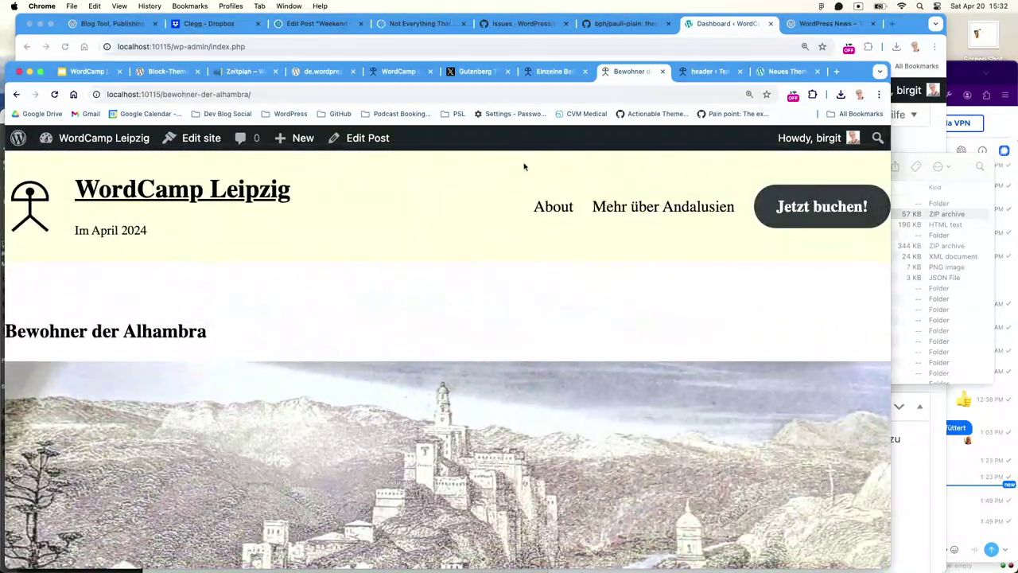
Open the Einzelne Beiträge template in the site editor and combine its Titel, Beitragsbild and Inhalt blocks into a Gruppe
{"action": "left_click", "coordinate": [199, 140]}
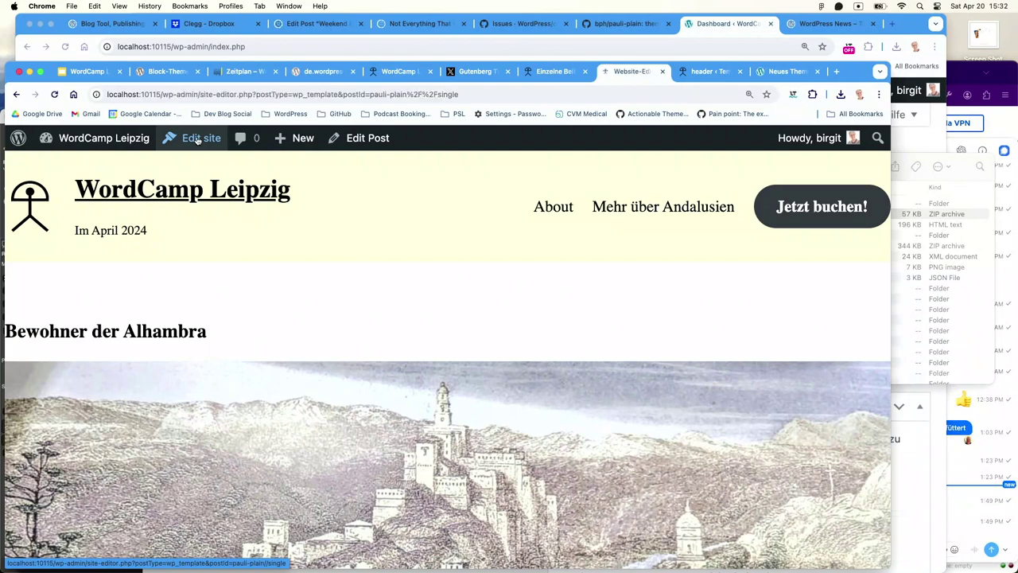
{"action": "left_click", "coordinate": [475, 321]}
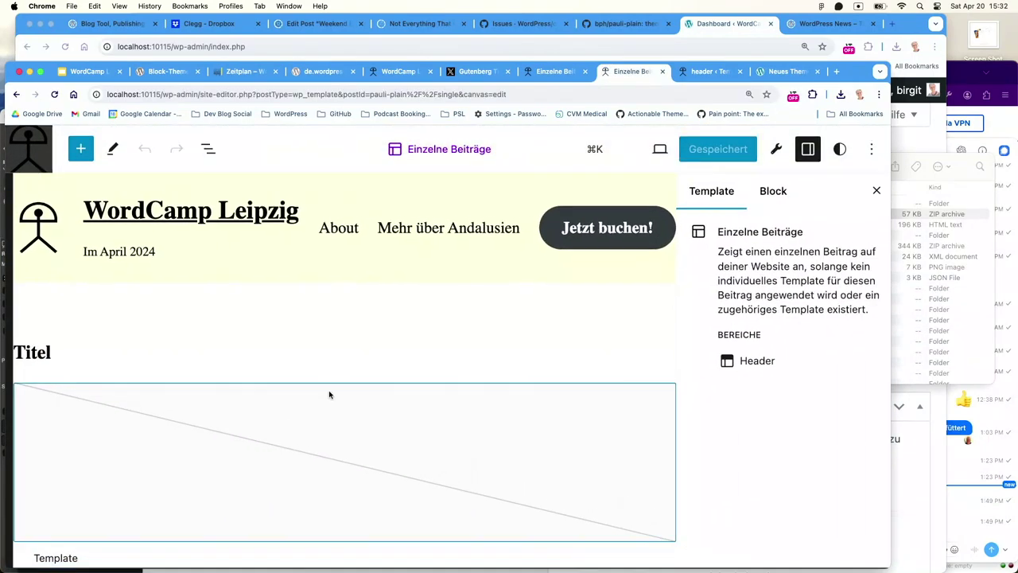
{"action": "left_click", "coordinate": [111, 360]}
{"action": "scroll", "coordinate": [173, 425], "scroll_direction": "down", "scroll_amount": 2}
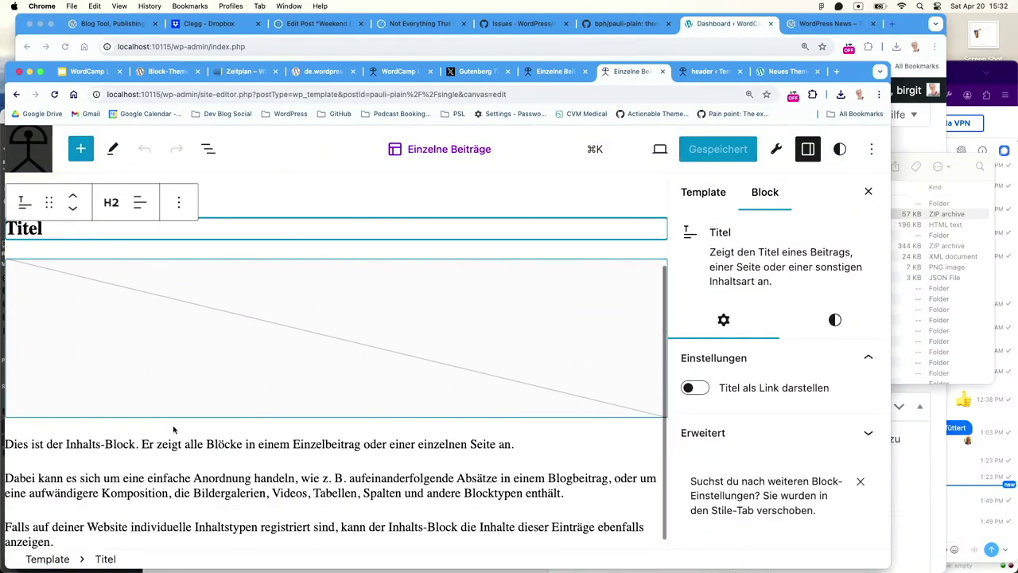
{"action": "left_click", "coordinate": [211, 503], "text": "shift"}
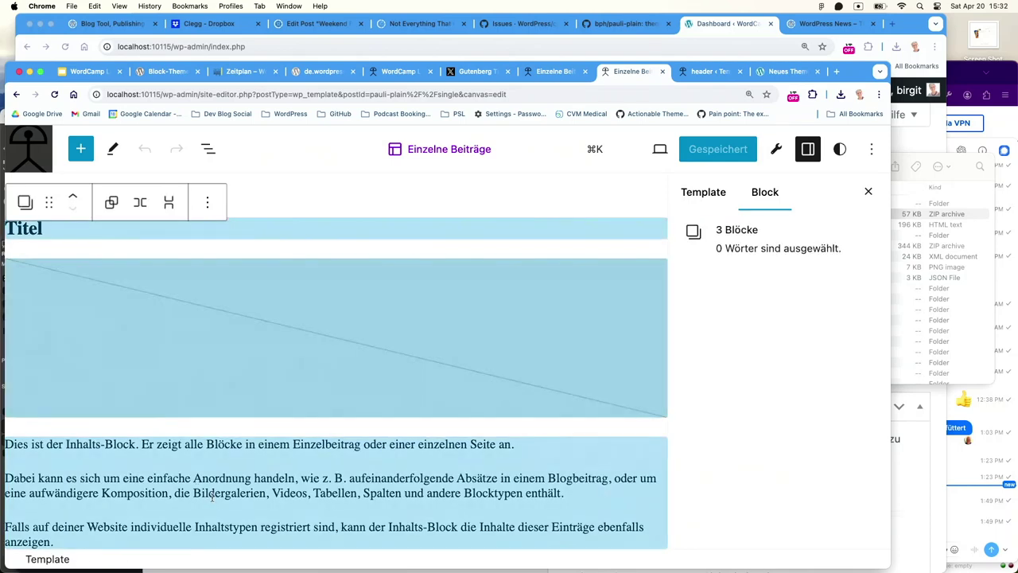
{"action": "left_click", "coordinate": [25, 202]}
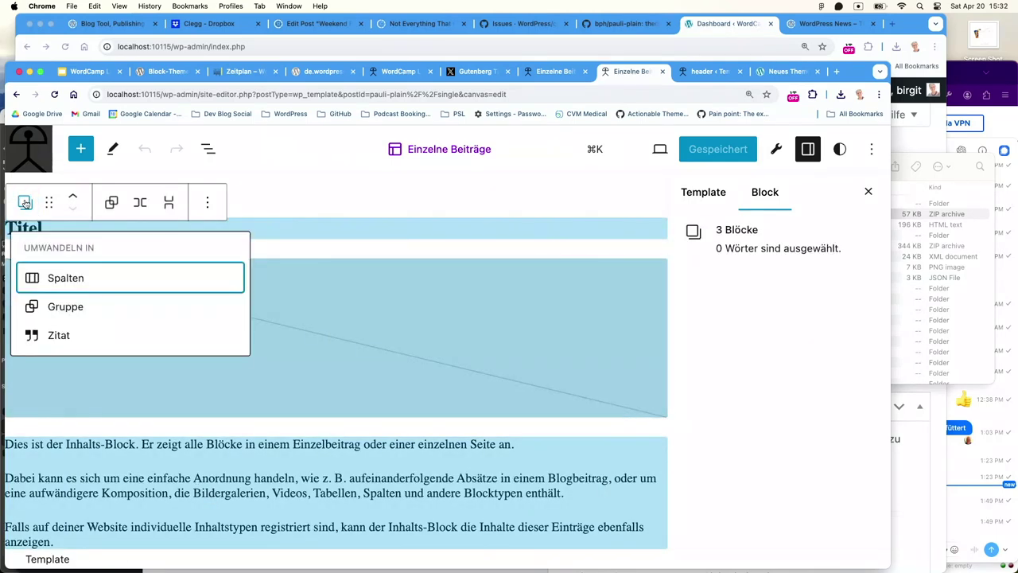
{"action": "left_click", "coordinate": [70, 307]}
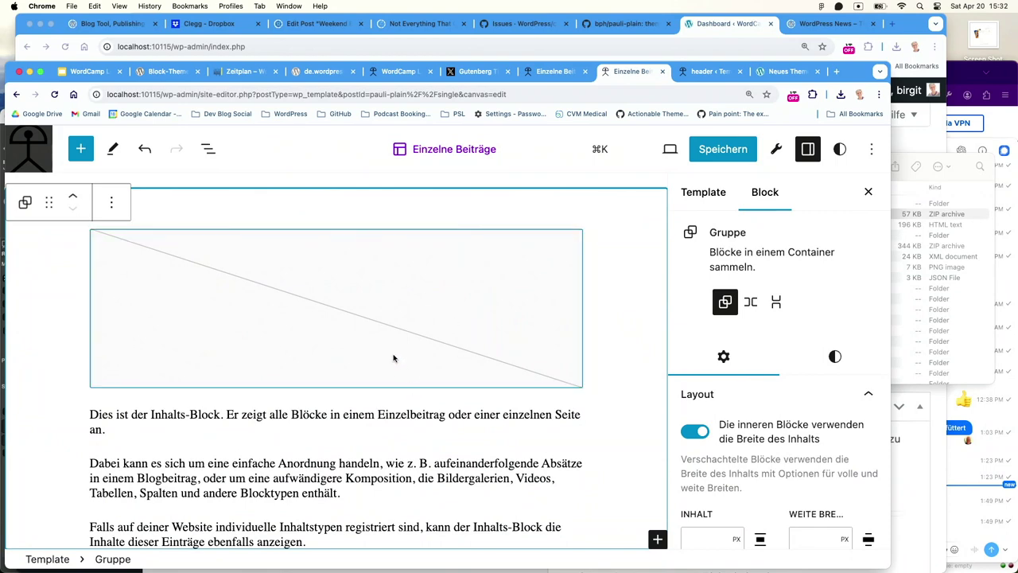
{"action": "scroll", "coordinate": [393, 358], "scroll_direction": "up", "scroll_amount": 4}
{"action": "scroll", "coordinate": [393, 358], "scroll_direction": "down", "scroll_amount": 3}
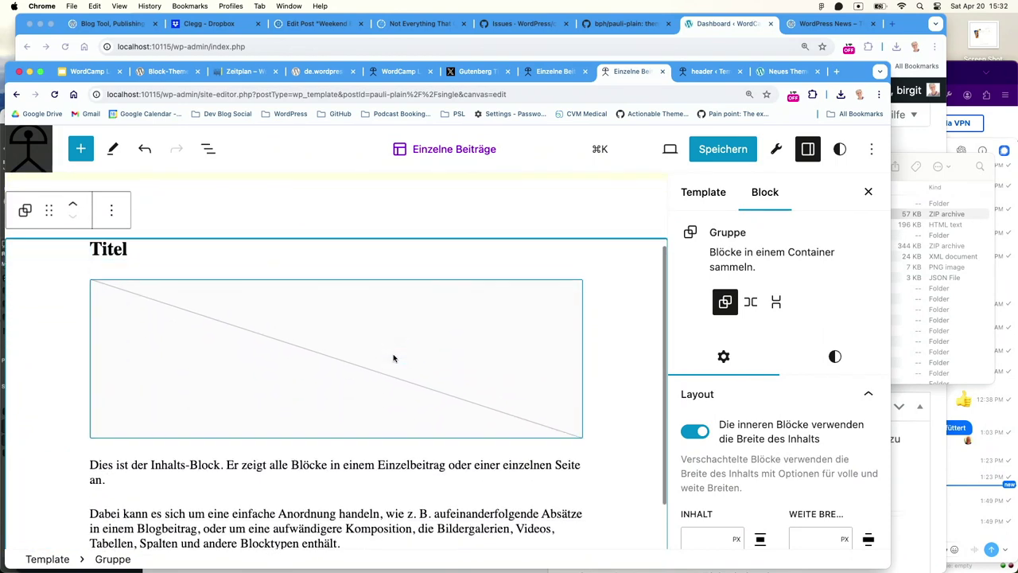
{"action": "scroll", "coordinate": [393, 358], "scroll_direction": "up", "scroll_amount": 1}
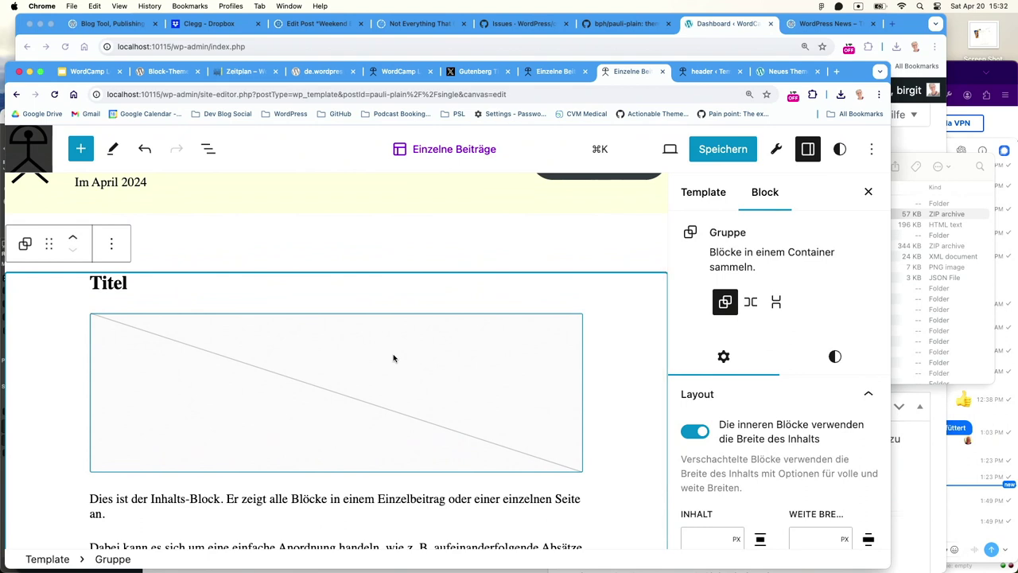
Delete the Beitragsbild block between Titel and Inhalt from the group
{"action": "left_click", "coordinate": [393, 334]}
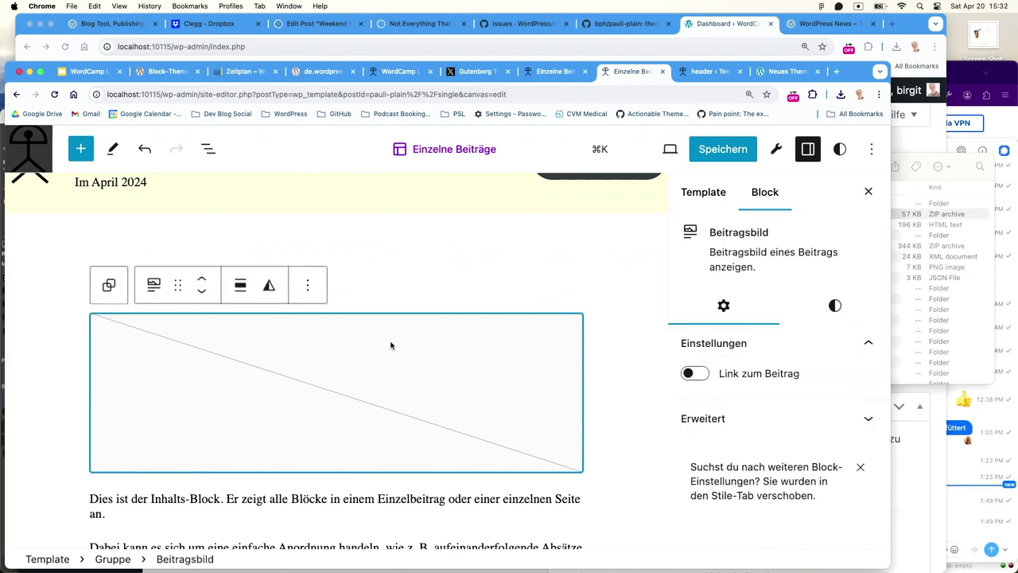
{"action": "left_click", "coordinate": [308, 285]}
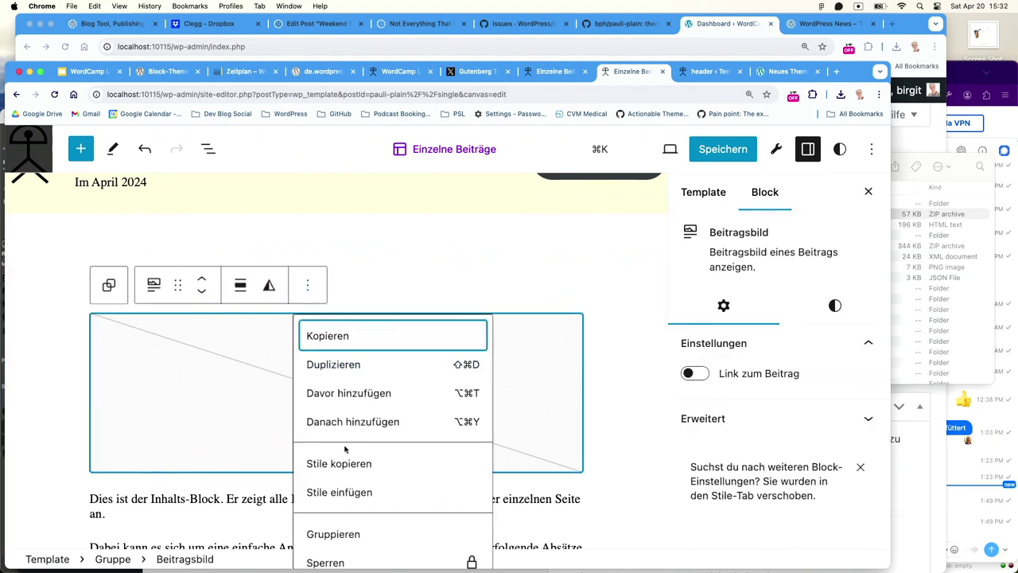
{"action": "scroll", "coordinate": [345, 449], "scroll_direction": "down", "scroll_amount": 4}
{"action": "scroll", "coordinate": [345, 449], "scroll_direction": "down", "scroll_amount": 1}
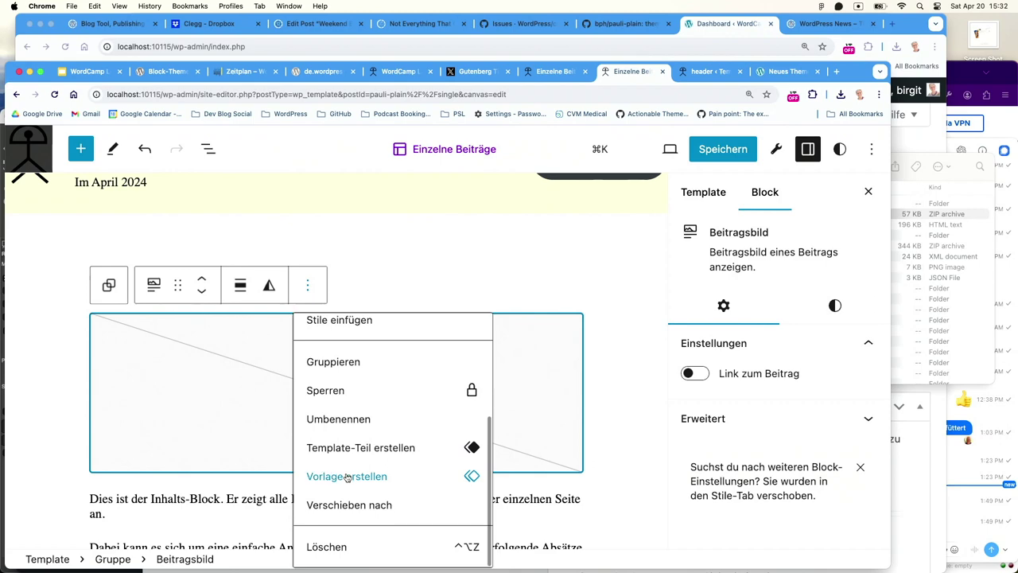
{"action": "left_click", "coordinate": [341, 549]}
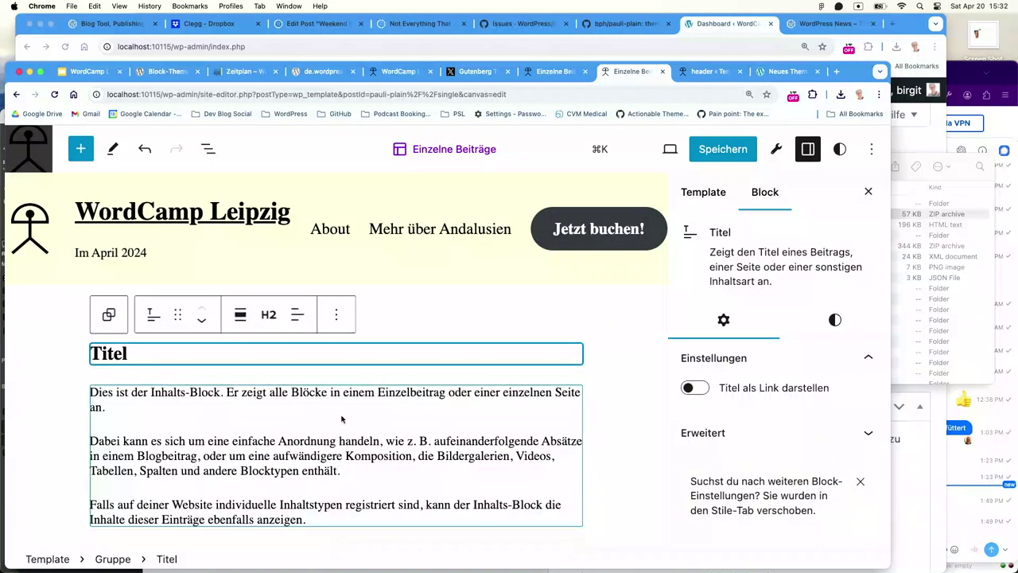
{"action": "left_click", "coordinate": [322, 374]}
{"action": "left_click", "coordinate": [334, 373]}
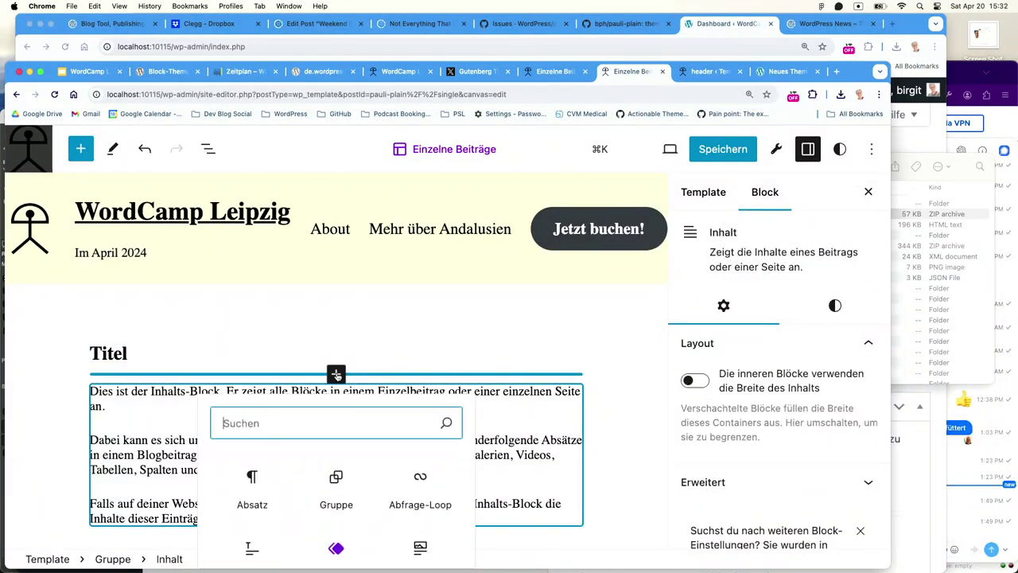
{"action": "type", "text": "medi"}
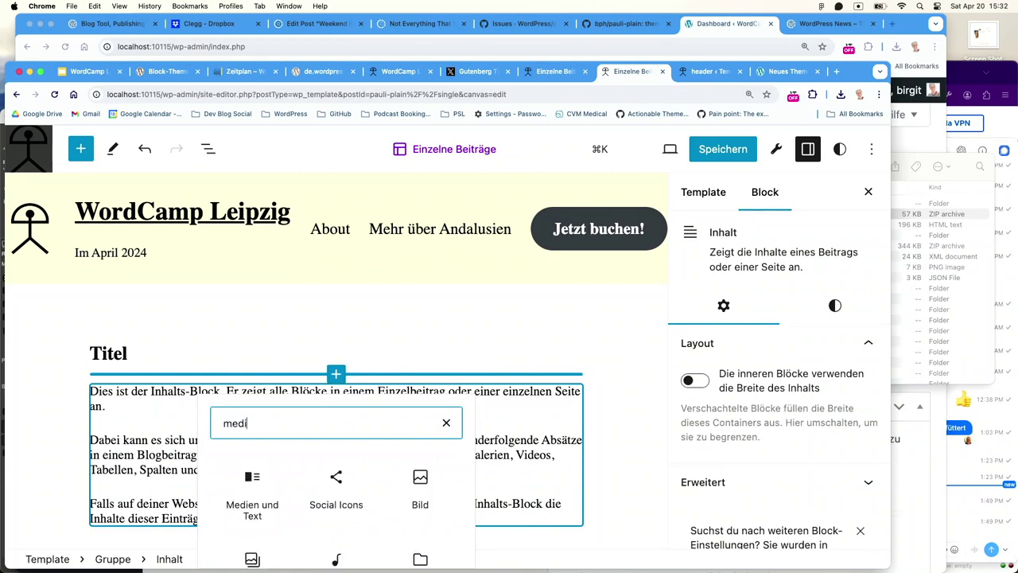
{"action": "left_click", "coordinate": [247, 499]}
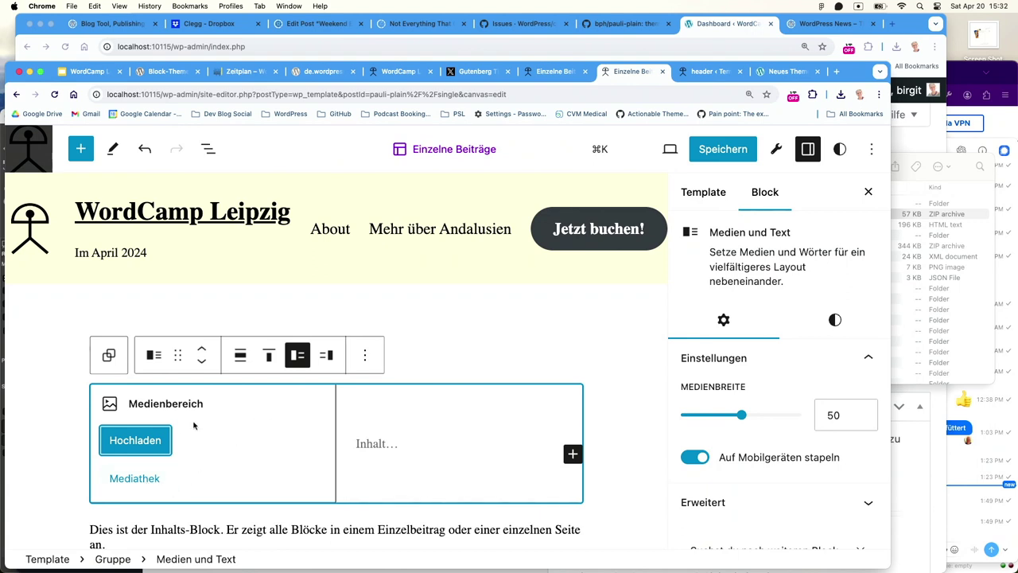
{"action": "left_click", "coordinate": [365, 355]}
{"action": "scroll", "coordinate": [422, 292], "scroll_direction": "down", "scroll_amount": 5}
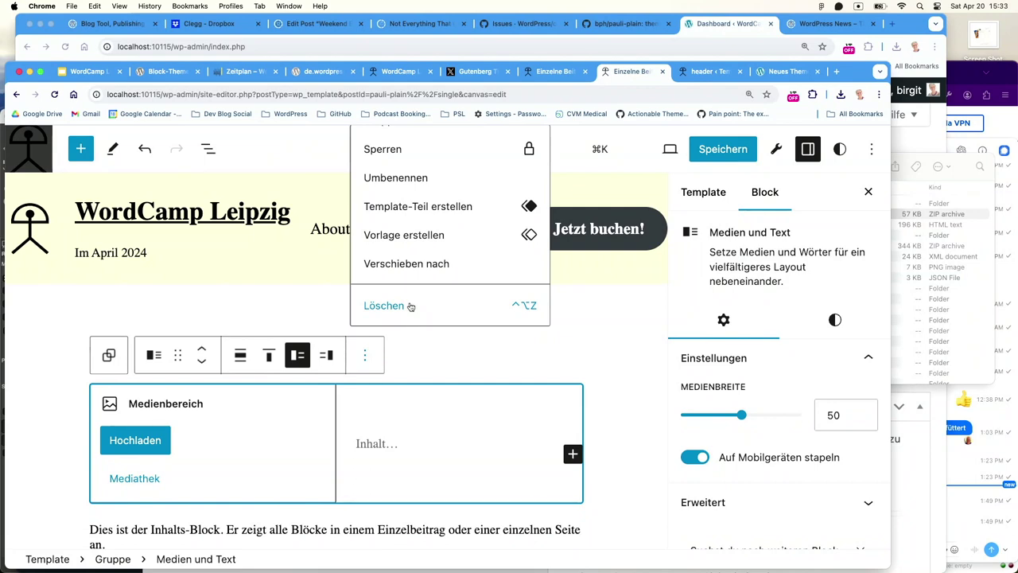
{"action": "left_click", "coordinate": [410, 306]}
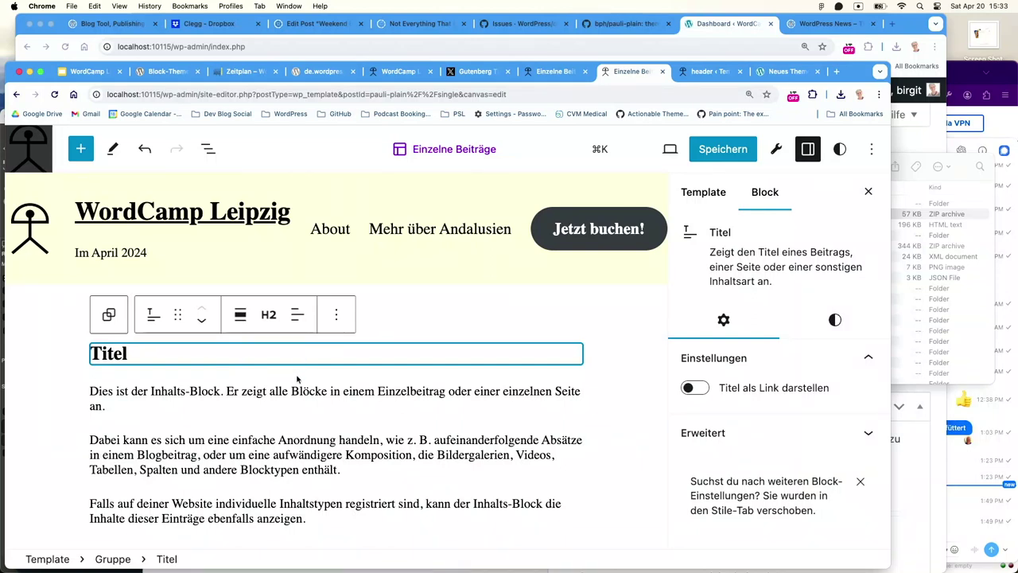
{"action": "left_click", "coordinate": [336, 373]}
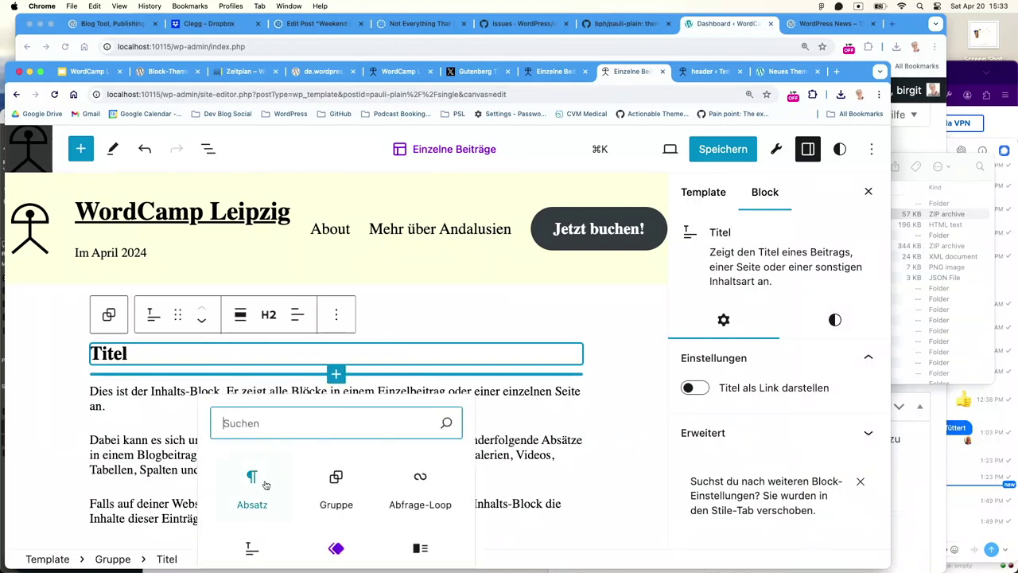
{"action": "scroll", "coordinate": [267, 484], "scroll_direction": "down", "scroll_amount": 3}
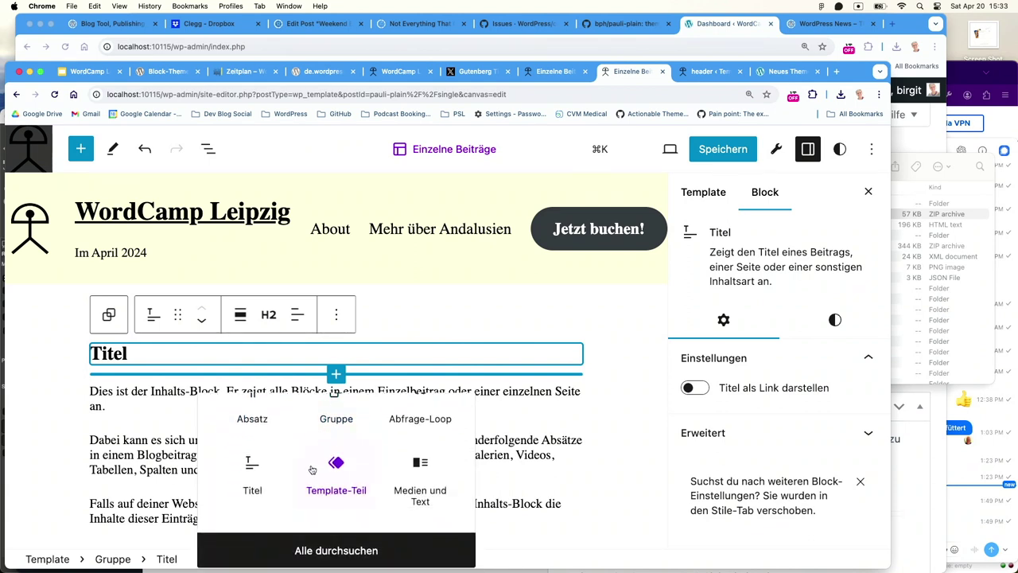
{"action": "scroll", "coordinate": [313, 465], "scroll_direction": "up", "scroll_amount": 3}
{"action": "scroll", "coordinate": [311, 470], "scroll_direction": "down", "scroll_amount": 2}
{"action": "scroll", "coordinate": [311, 467], "scroll_direction": "up", "scroll_amount": 2}
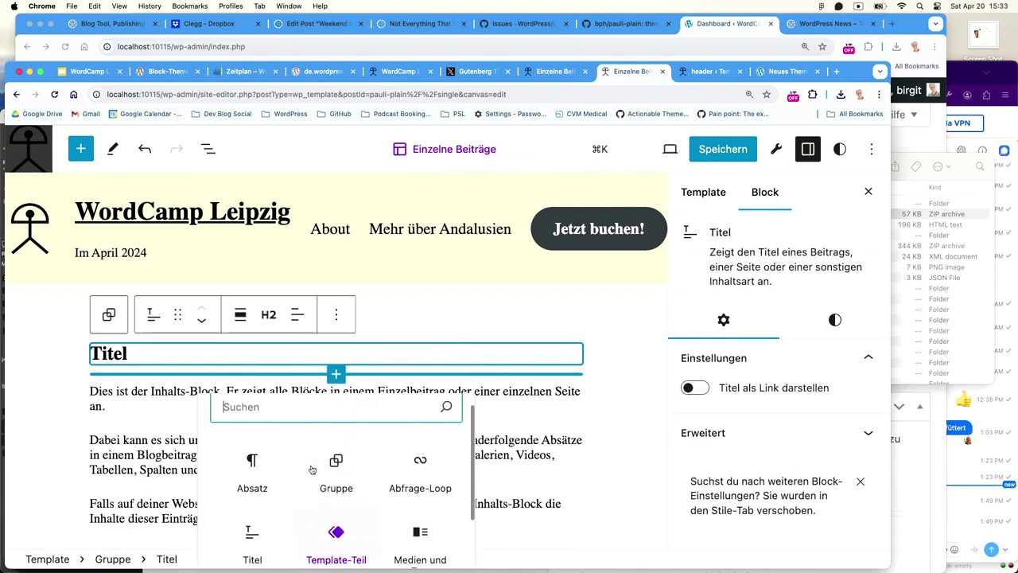
{"action": "left_click", "coordinate": [336, 374]}
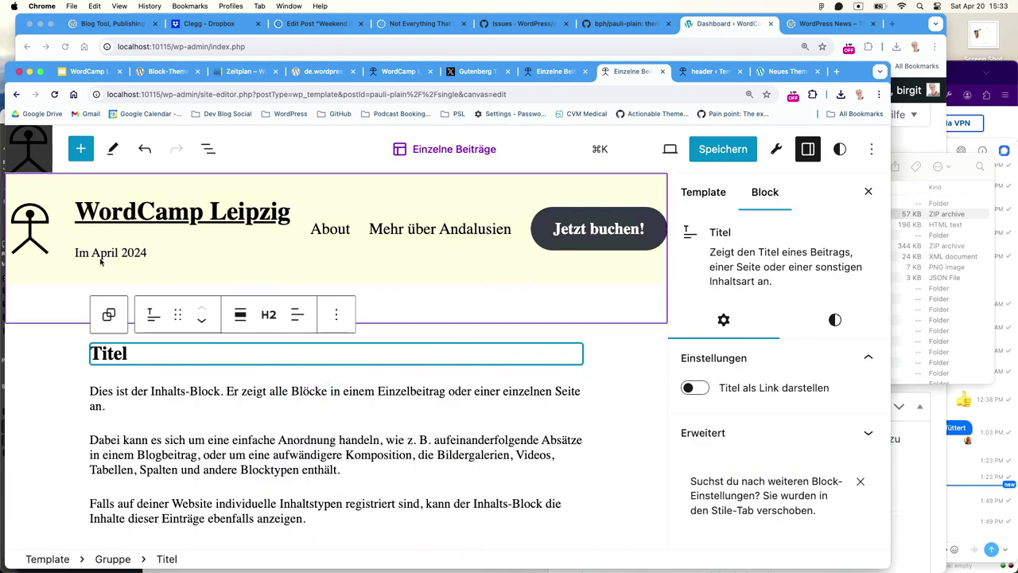
Insert a Cover block below the Titel block and use the Beitragsbild as its image
{"action": "left_click", "coordinate": [80, 149]}
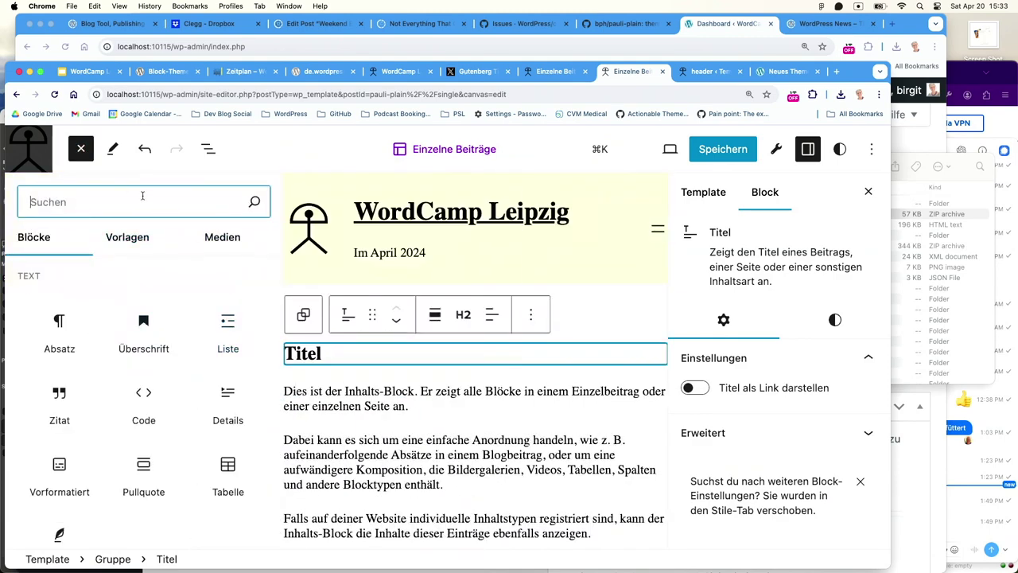
{"action": "type", "text": "cov"}
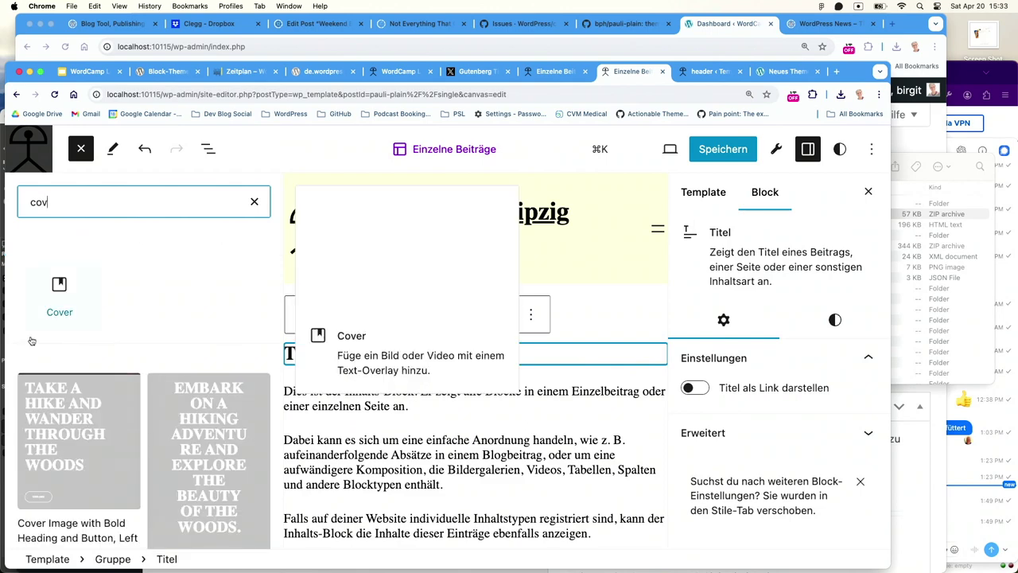
{"action": "left_click", "coordinate": [54, 310]}
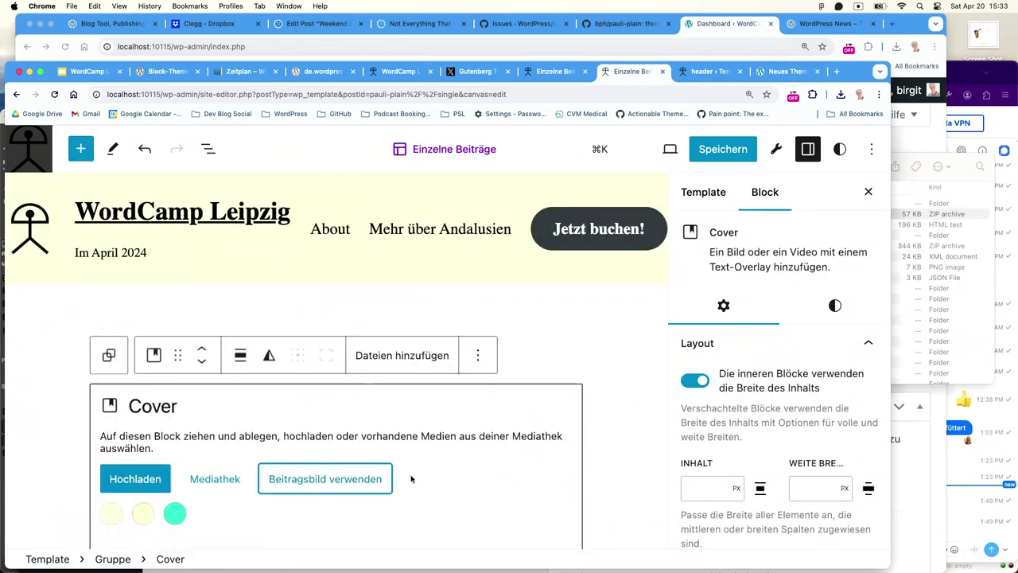
{"action": "left_click", "coordinate": [378, 479]}
{"action": "scroll", "coordinate": [445, 434], "scroll_direction": "down", "scroll_amount": 3}
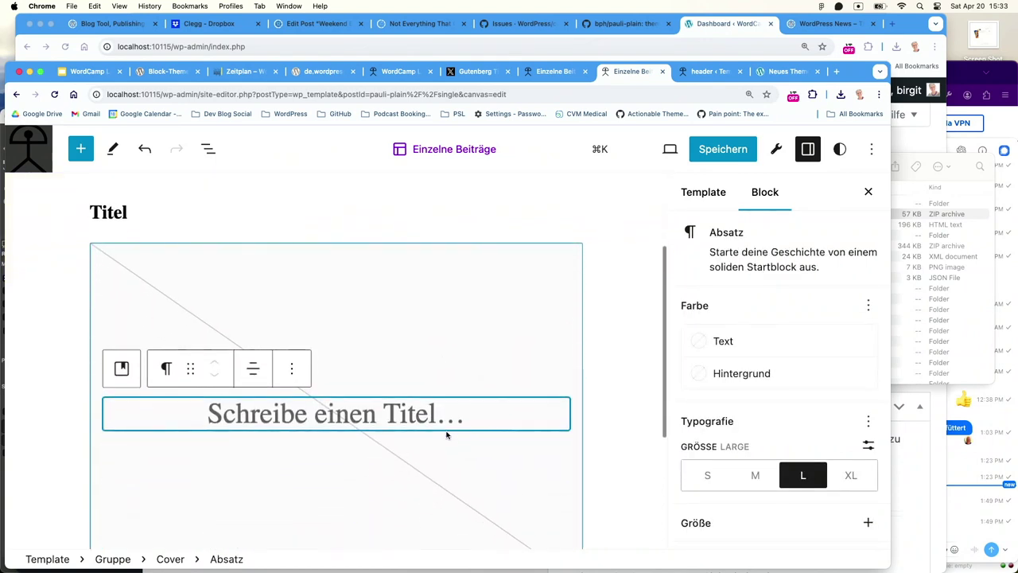
Move the Titel block into the Cover block and delete the Cover's empty Absatz block
{"action": "left_click", "coordinate": [135, 218]}
{"action": "left_click_drag", "start_coordinate": [194, 266], "coordinate": [263, 390]}
{"action": "left_click", "coordinate": [263, 400]}
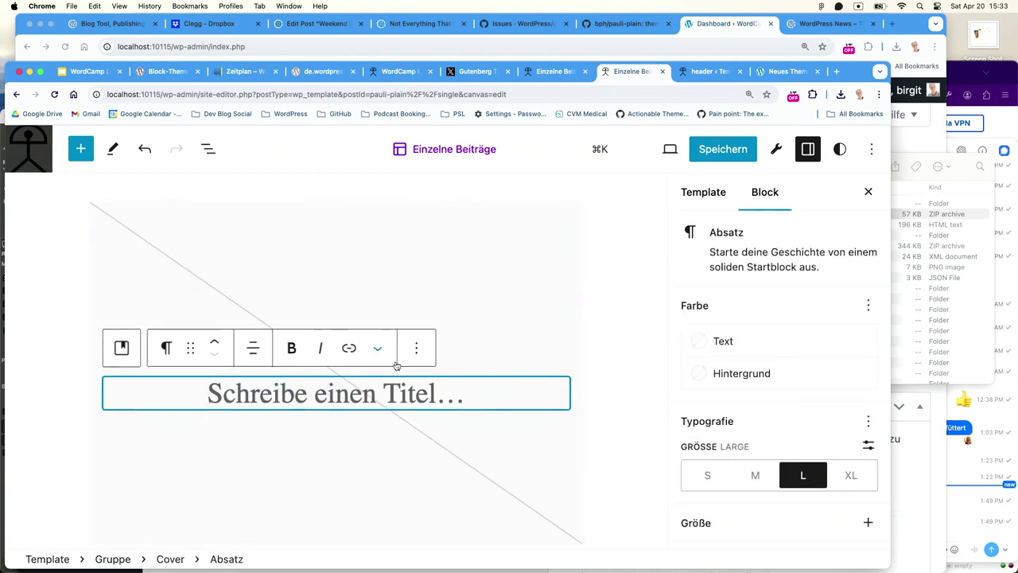
{"action": "left_click", "coordinate": [416, 348]}
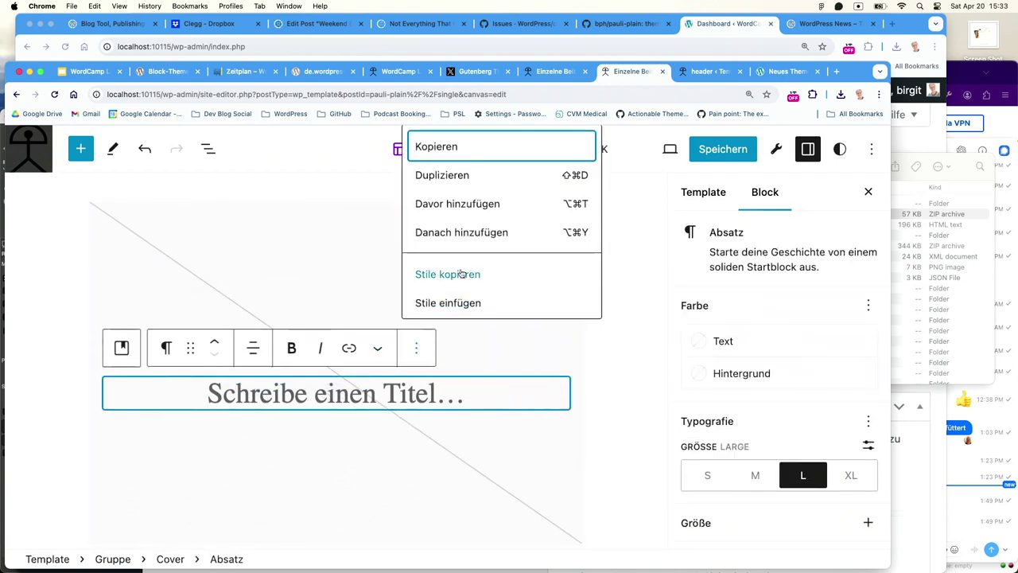
{"action": "scroll", "coordinate": [461, 291], "scroll_direction": "down", "scroll_amount": 6}
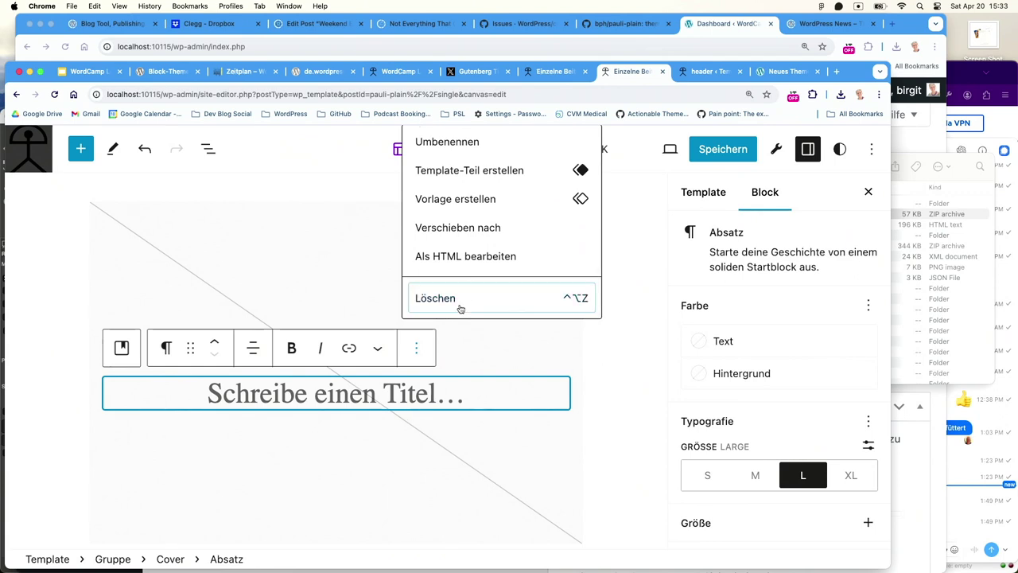
{"action": "left_click", "coordinate": [461, 307]}
Save the changes to the Einzelne Beiträge template and view the website's front end in a new tab
{"action": "left_click", "coordinate": [707, 152]}
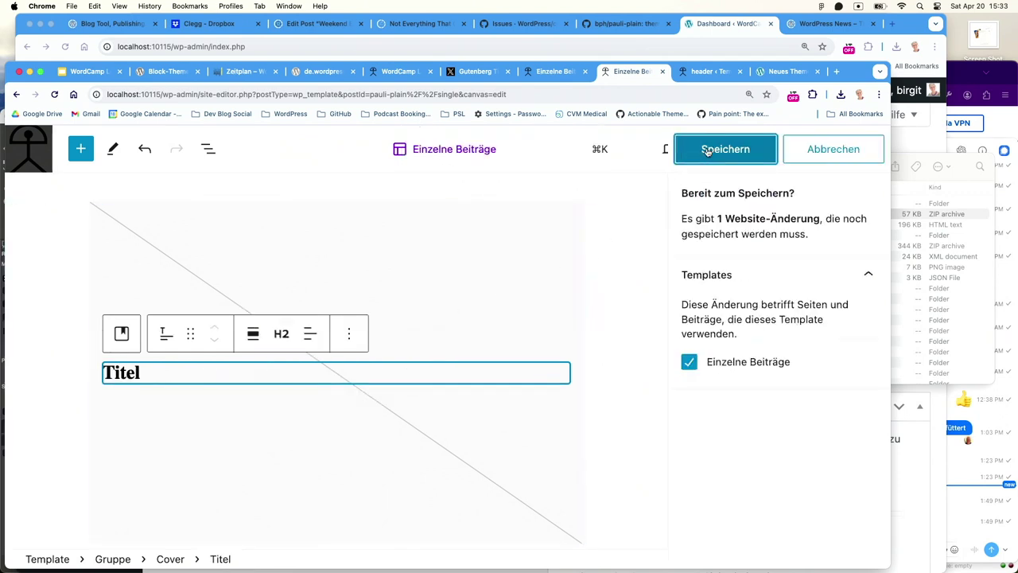
{"action": "left_click", "coordinate": [707, 152]}
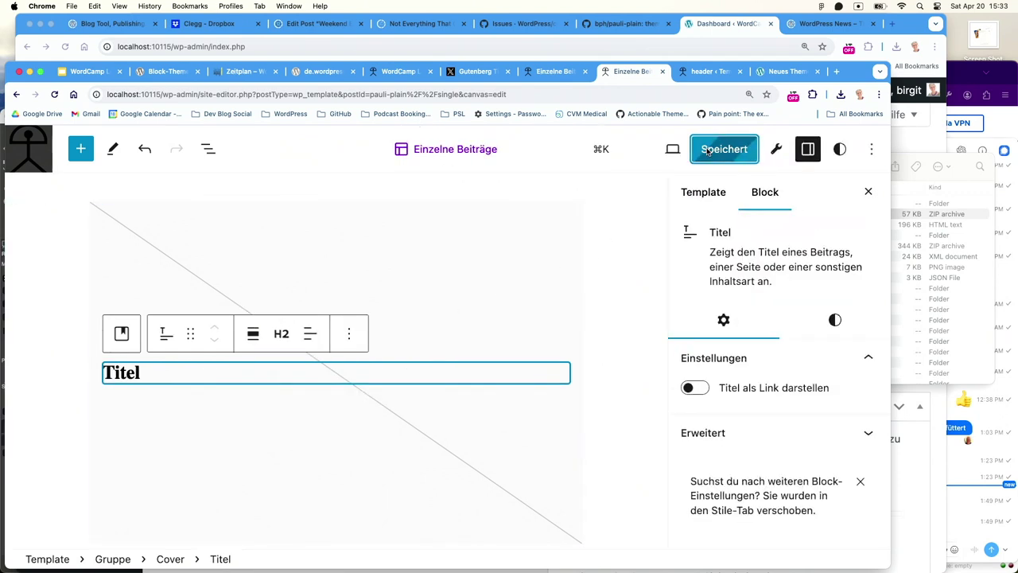
{"action": "left_click", "coordinate": [660, 152]}
{"action": "left_click", "coordinate": [550, 295]}
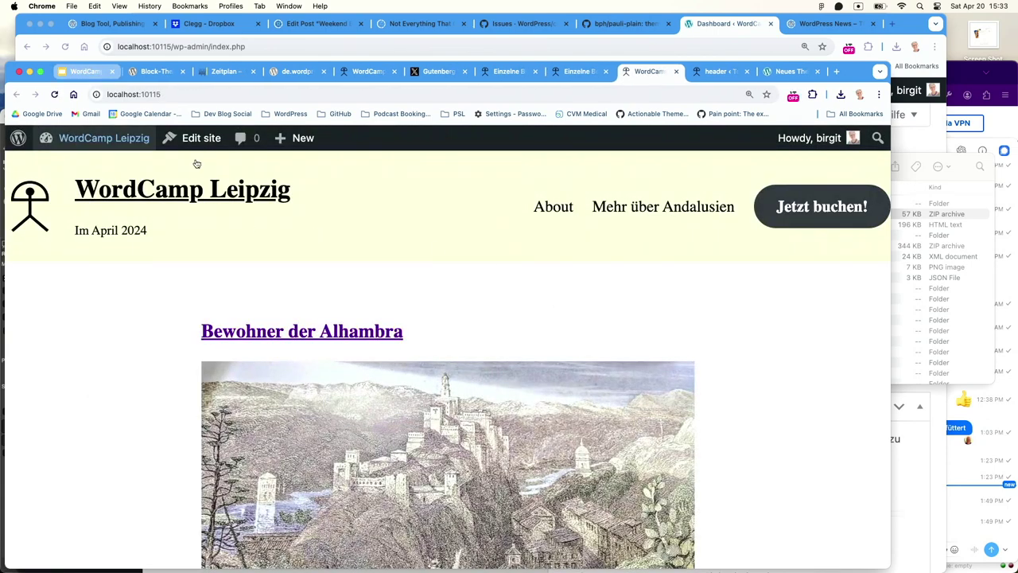
Open the post Bewohner der Alhambra from the home page and examine its cover image, overlaid title and content layout
{"action": "scroll", "coordinate": [358, 334], "scroll_direction": "down", "scroll_amount": 15}
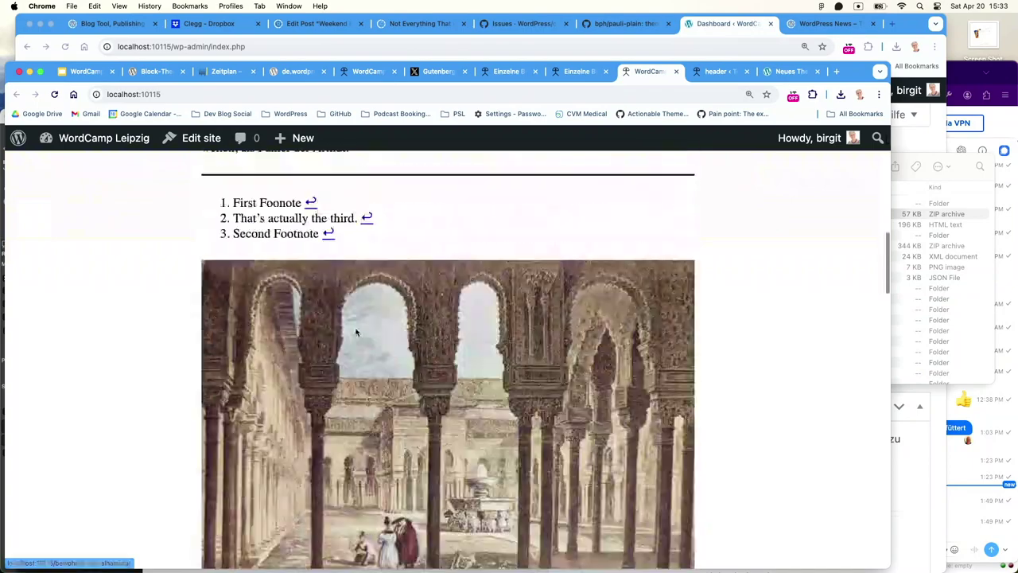
{"action": "scroll", "coordinate": [357, 333], "scroll_direction": "up", "scroll_amount": 3}
{"action": "scroll", "coordinate": [357, 334], "scroll_direction": "up", "scroll_amount": 12}
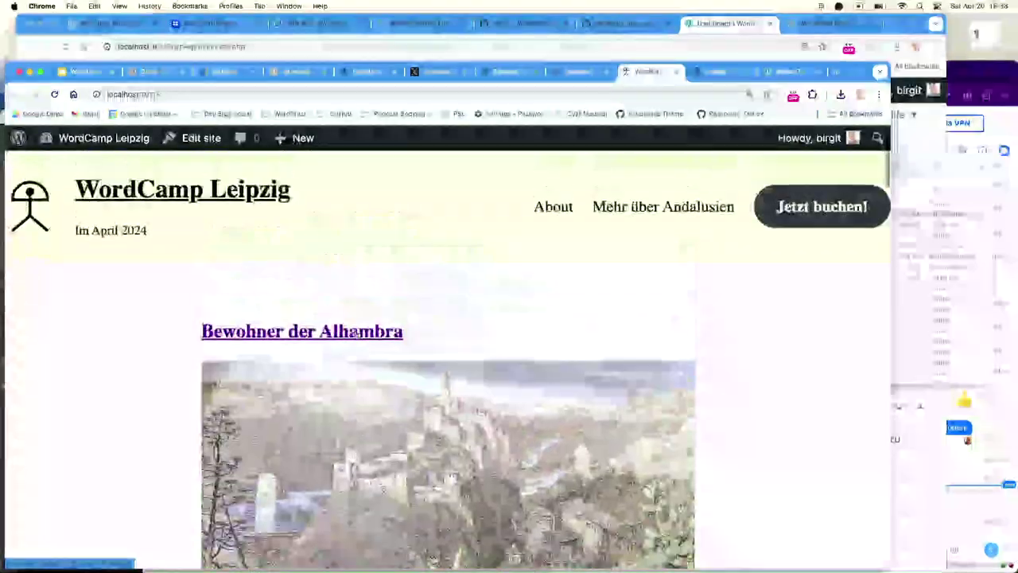
{"action": "left_click", "coordinate": [356, 344]}
{"action": "scroll", "coordinate": [485, 377], "scroll_direction": "down", "scroll_amount": 5}
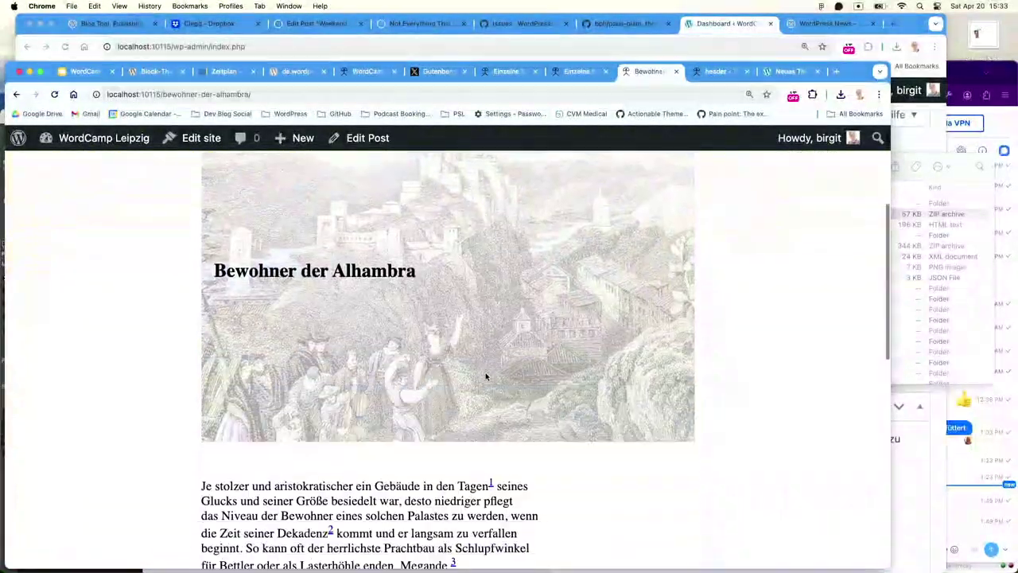
{"action": "scroll", "coordinate": [487, 377], "scroll_direction": "down", "scroll_amount": 8}
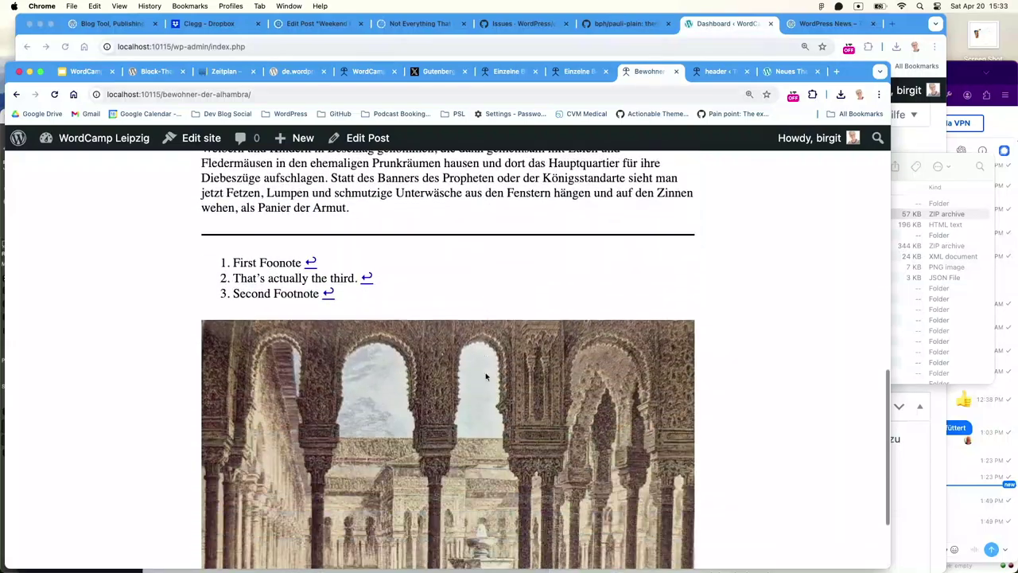
Return to the home page and open the site editor's management list of all templates
{"action": "scroll", "coordinate": [487, 377], "scroll_direction": "up", "scroll_amount": 13}
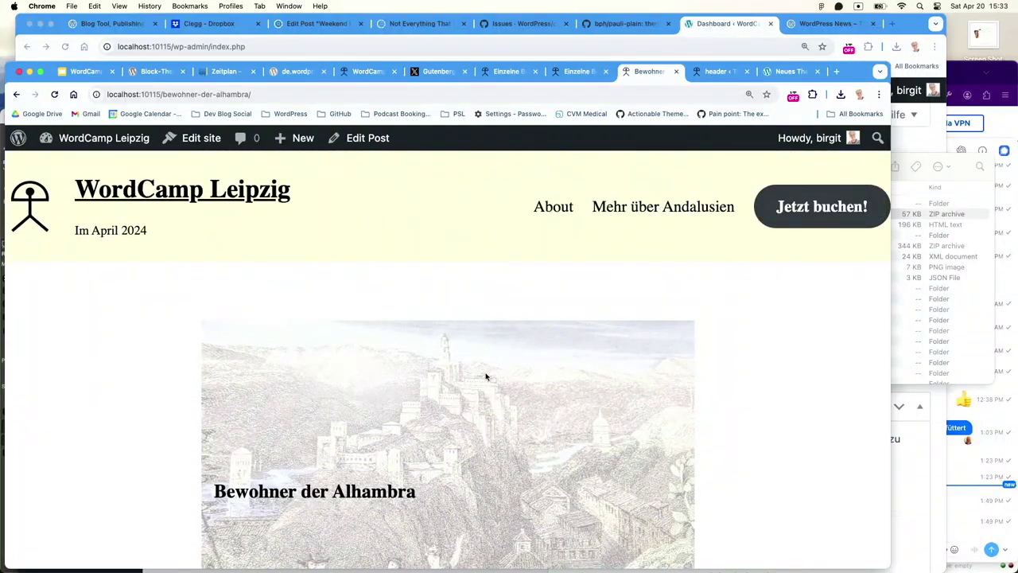
{"action": "left_click", "coordinate": [173, 191]}
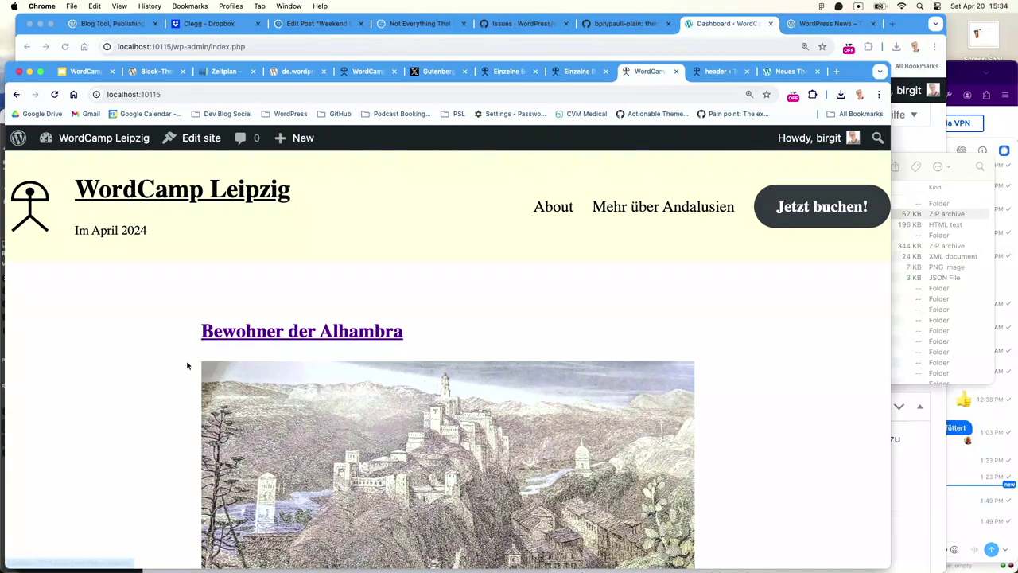
{"action": "left_click", "coordinate": [195, 137]}
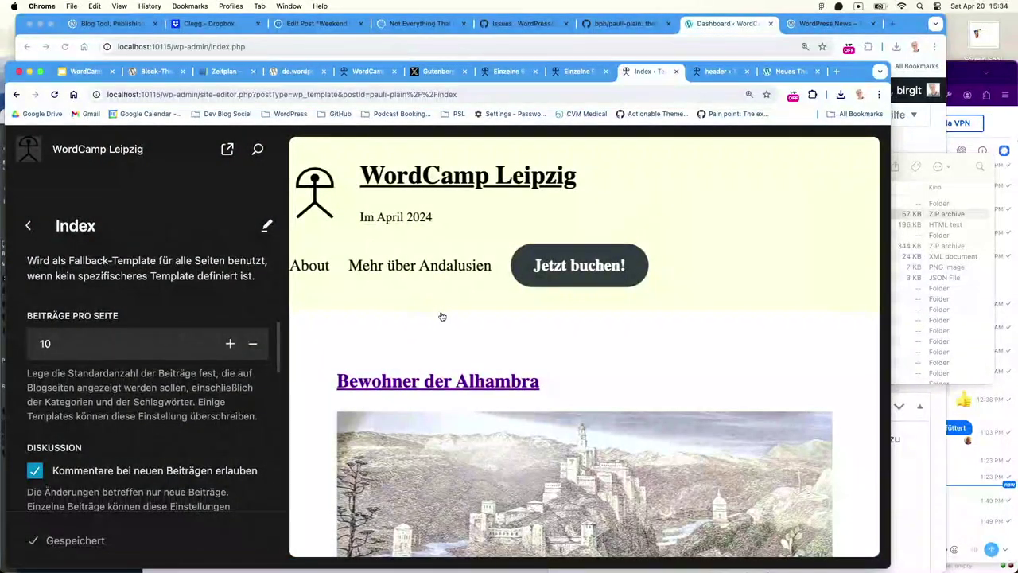
{"action": "left_click", "coordinate": [442, 317]}
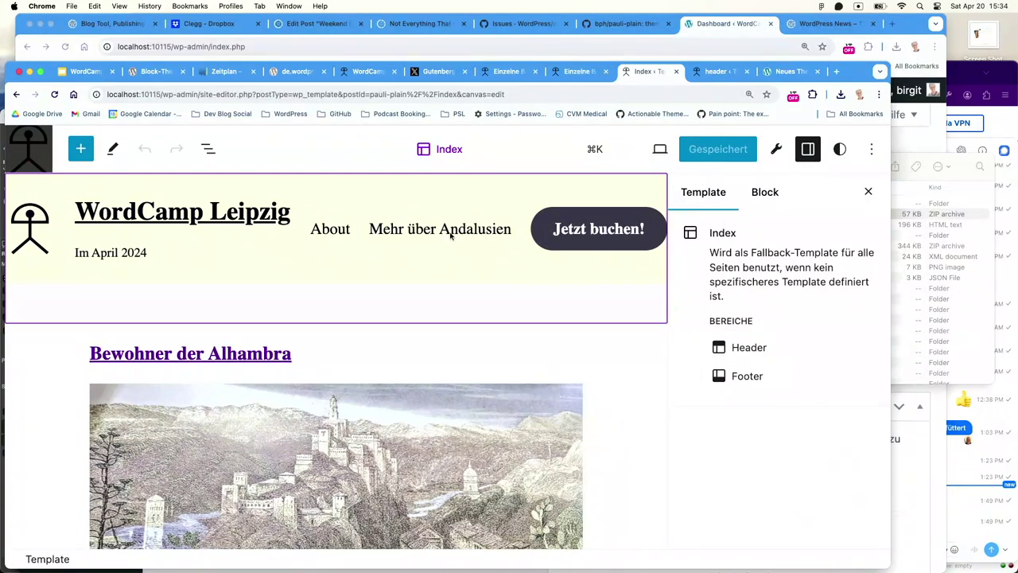
{"action": "left_click", "coordinate": [31, 143]}
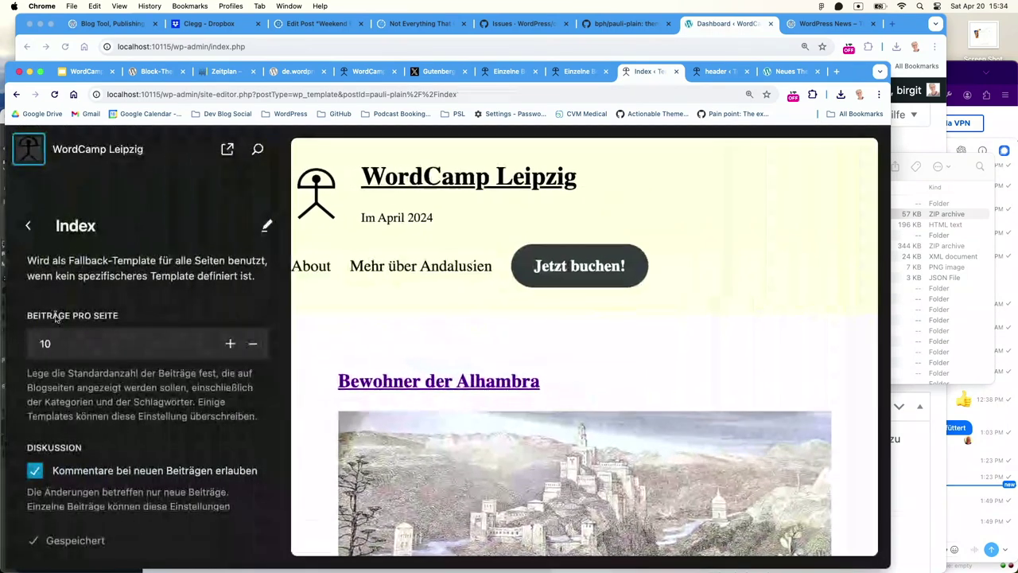
{"action": "left_click", "coordinate": [27, 225]}
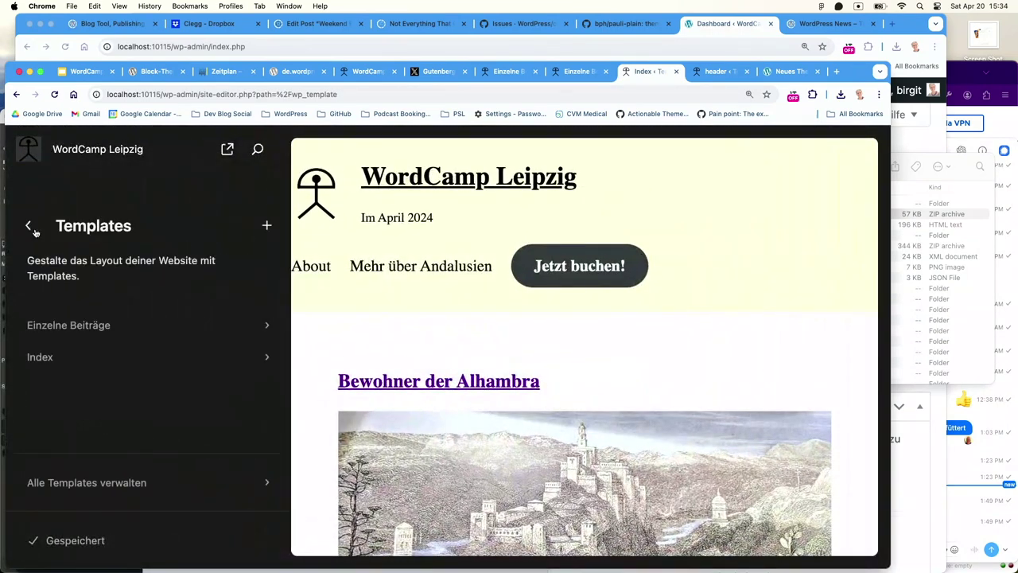
{"action": "left_click", "coordinate": [104, 483]}
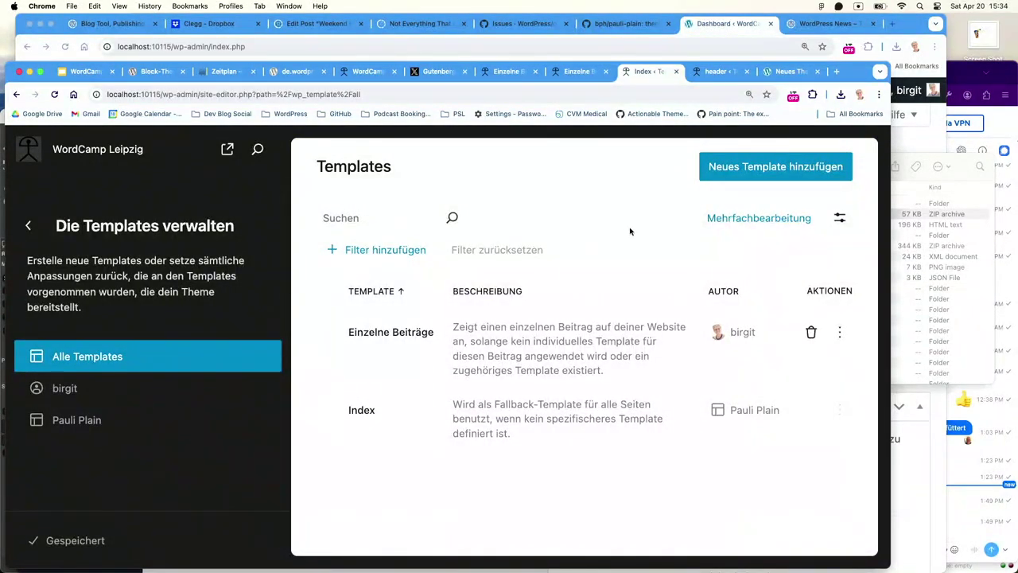
Add an Alle Archive template without a starting pattern and return to the Templates overview
{"action": "left_click", "coordinate": [776, 166]}
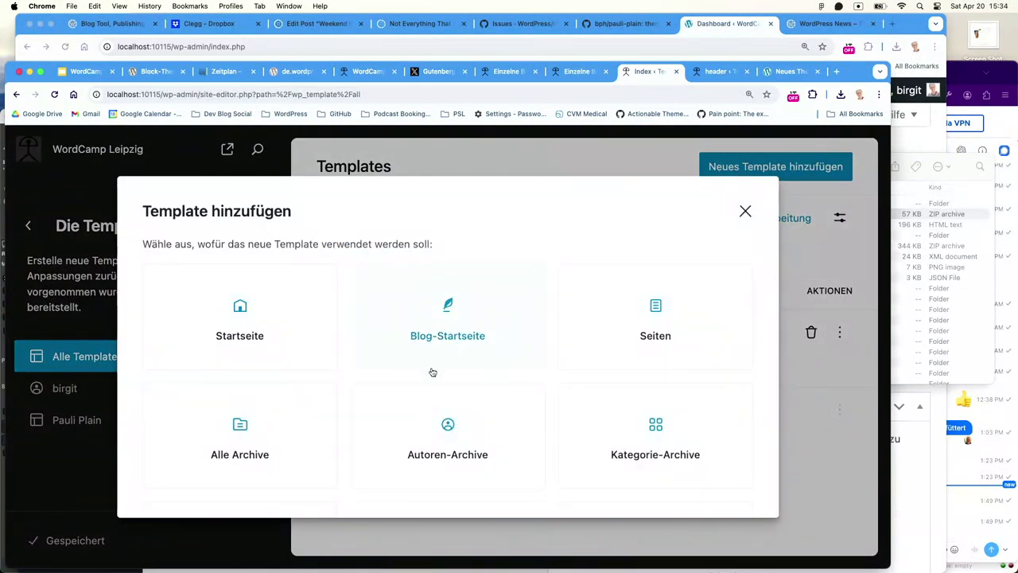
{"action": "scroll", "coordinate": [414, 366], "scroll_direction": "down", "scroll_amount": 2}
{"action": "scroll", "coordinate": [334, 326], "scroll_direction": "up", "scroll_amount": 2}
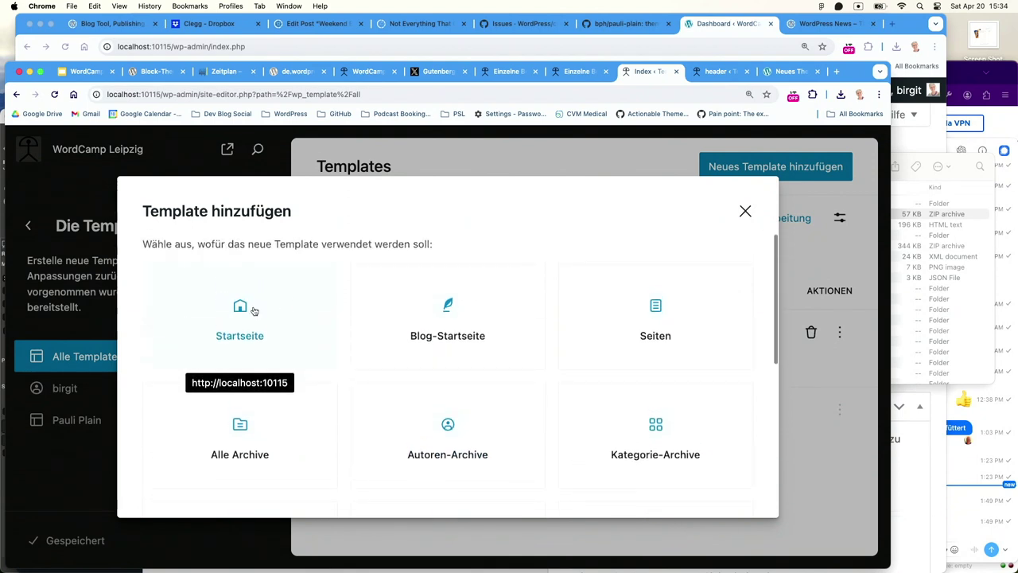
{"action": "scroll", "coordinate": [337, 332], "scroll_direction": "down", "scroll_amount": 3}
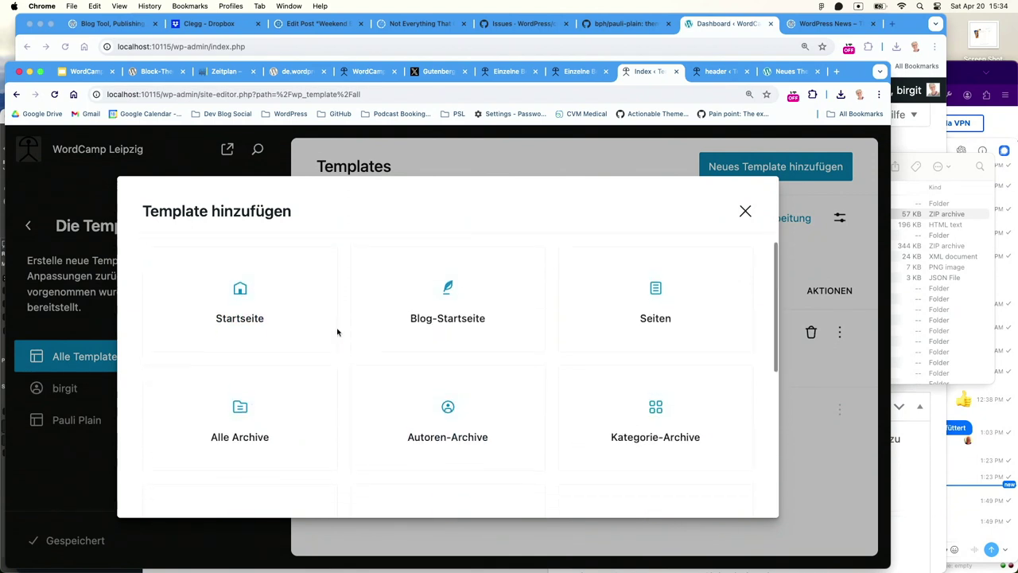
{"action": "left_click", "coordinate": [267, 341]}
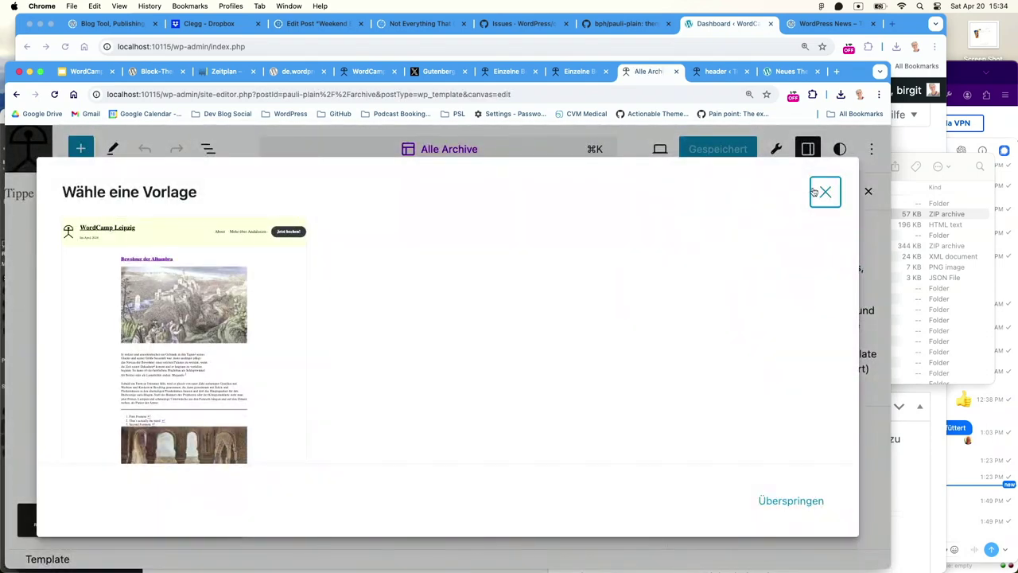
{"action": "left_click", "coordinate": [815, 191]}
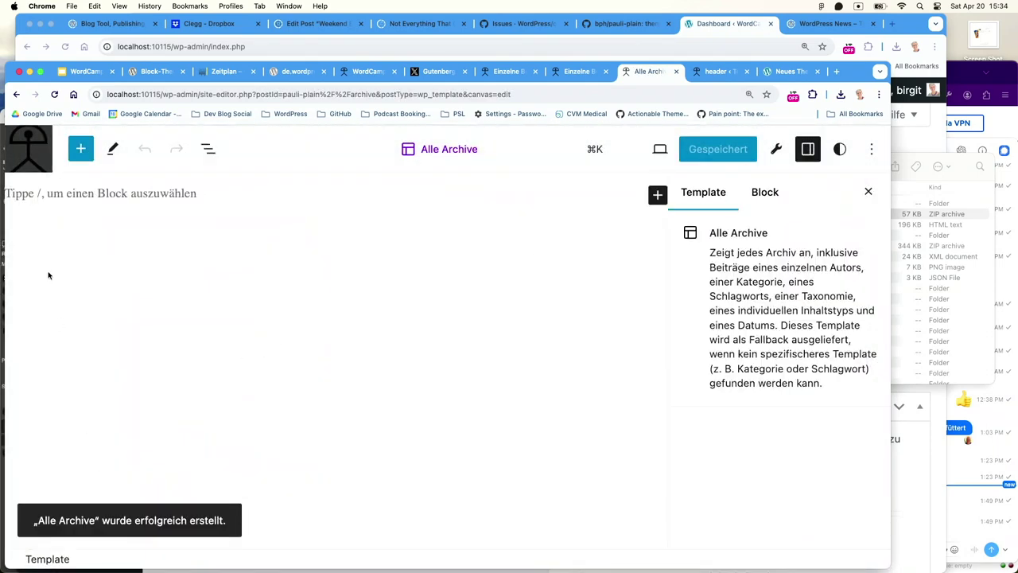
{"action": "left_click", "coordinate": [28, 152]}
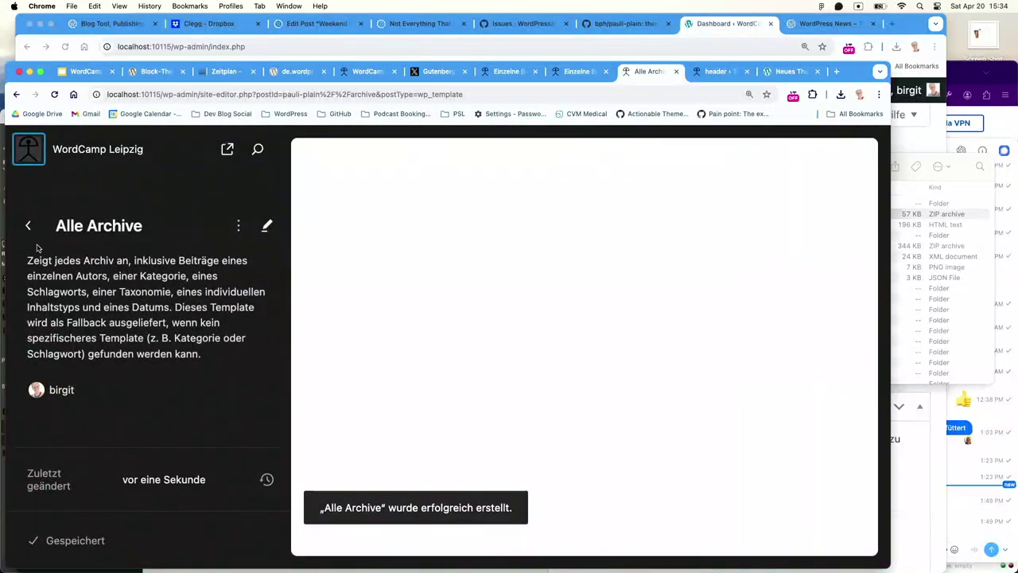
{"action": "left_click", "coordinate": [27, 227]}
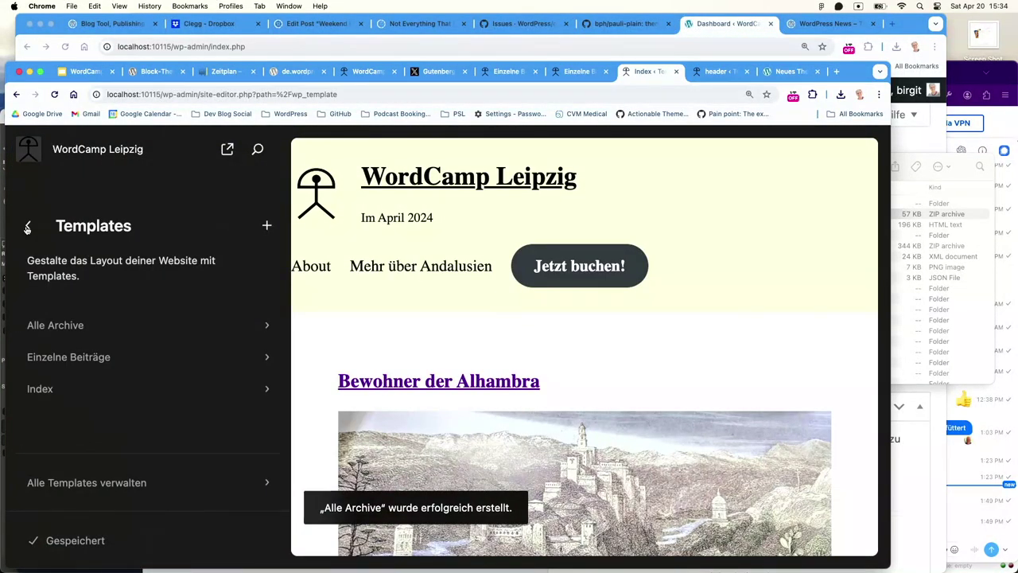
Add a category archive template for the specific category Andalusien, starting from the offered pattern
{"action": "left_click", "coordinate": [267, 225]}
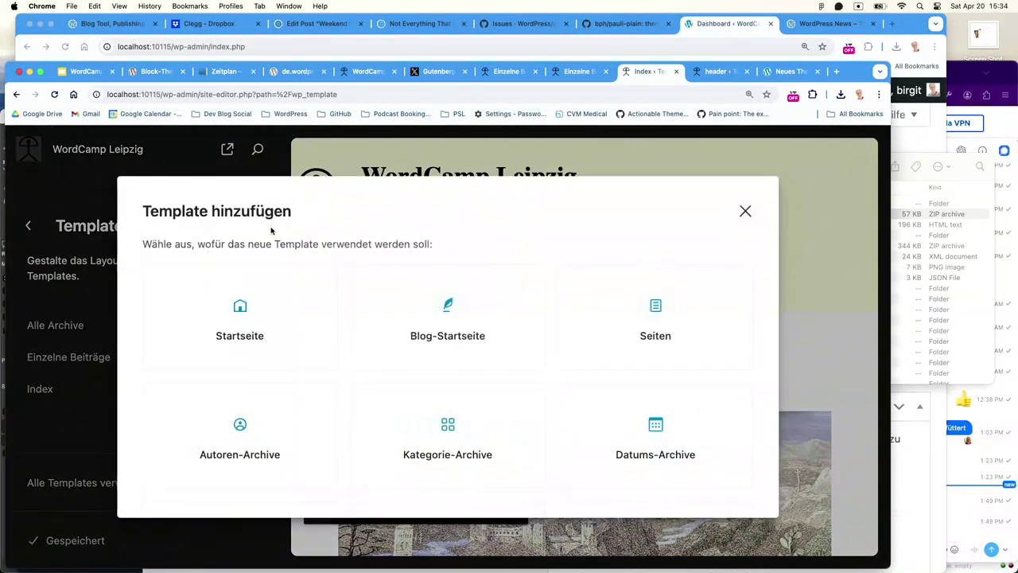
{"action": "scroll", "coordinate": [308, 348], "scroll_direction": "down", "scroll_amount": 3}
{"action": "scroll", "coordinate": [309, 348], "scroll_direction": "down", "scroll_amount": 5}
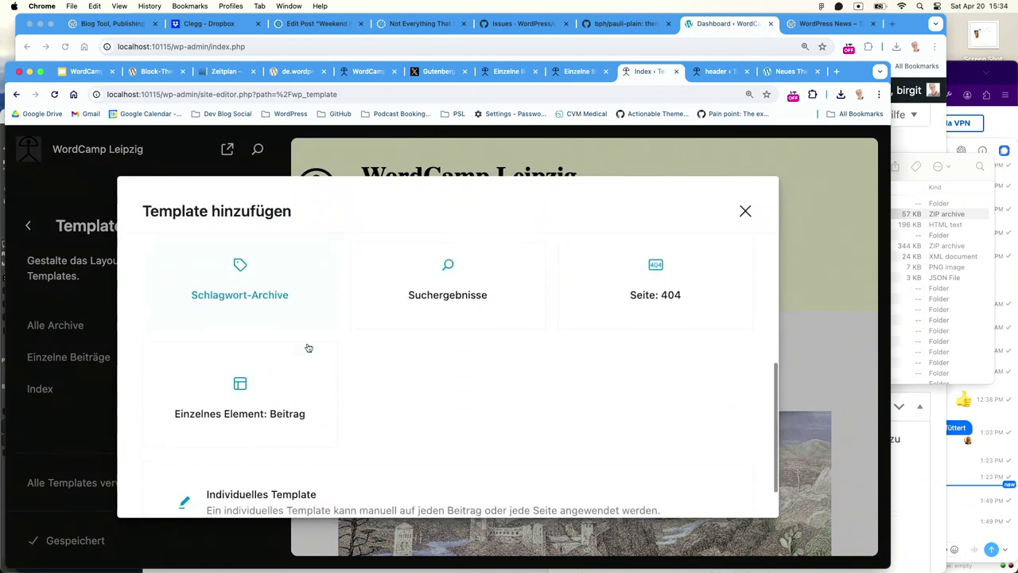
{"action": "scroll", "coordinate": [308, 348], "scroll_direction": "up", "scroll_amount": 2}
{"action": "scroll", "coordinate": [308, 346], "scroll_direction": "up", "scroll_amount": 4}
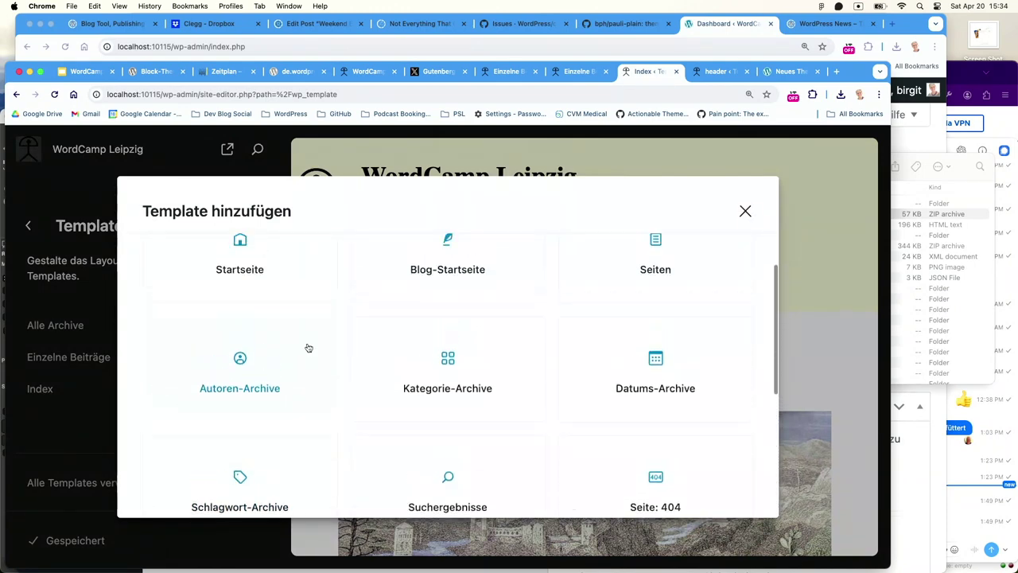
{"action": "left_click", "coordinate": [424, 383]}
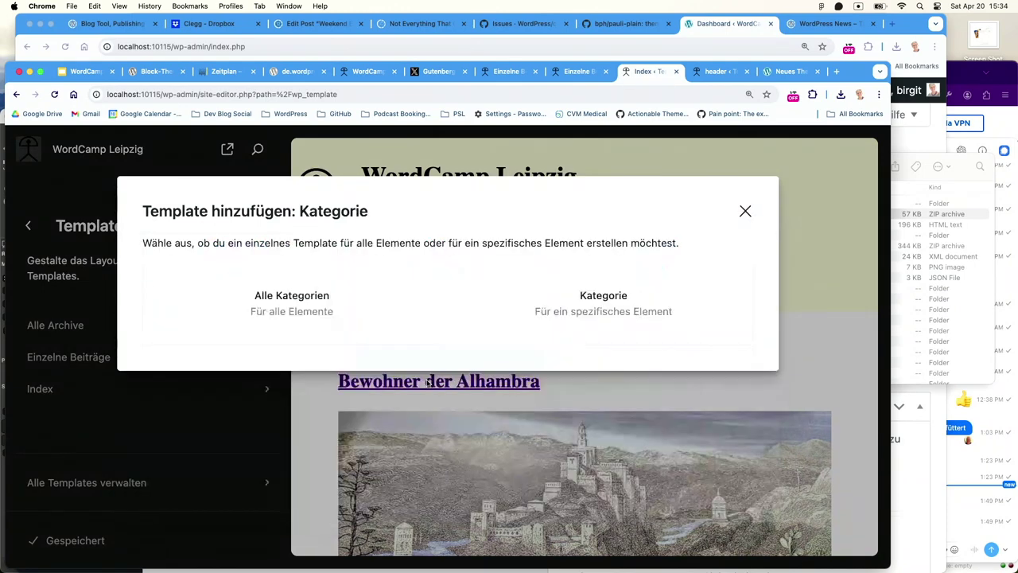
{"action": "left_click", "coordinate": [597, 307]}
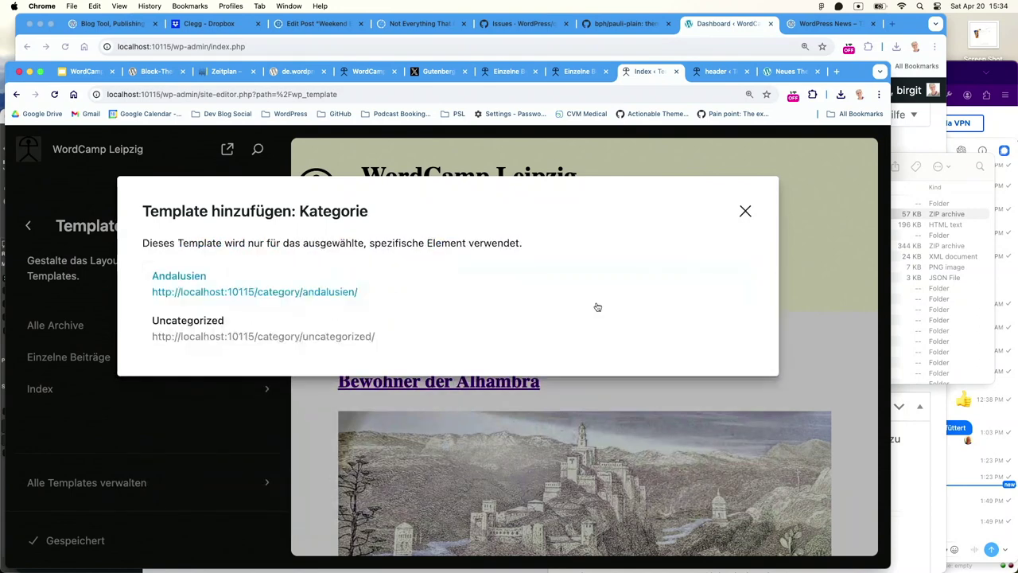
{"action": "left_click", "coordinate": [324, 292]}
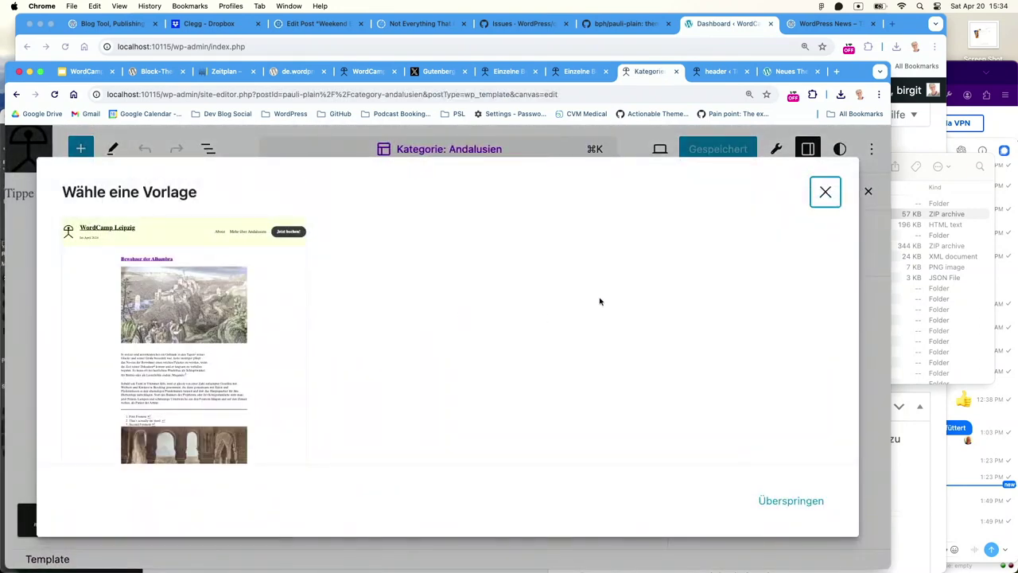
{"action": "left_click", "coordinate": [291, 313]}
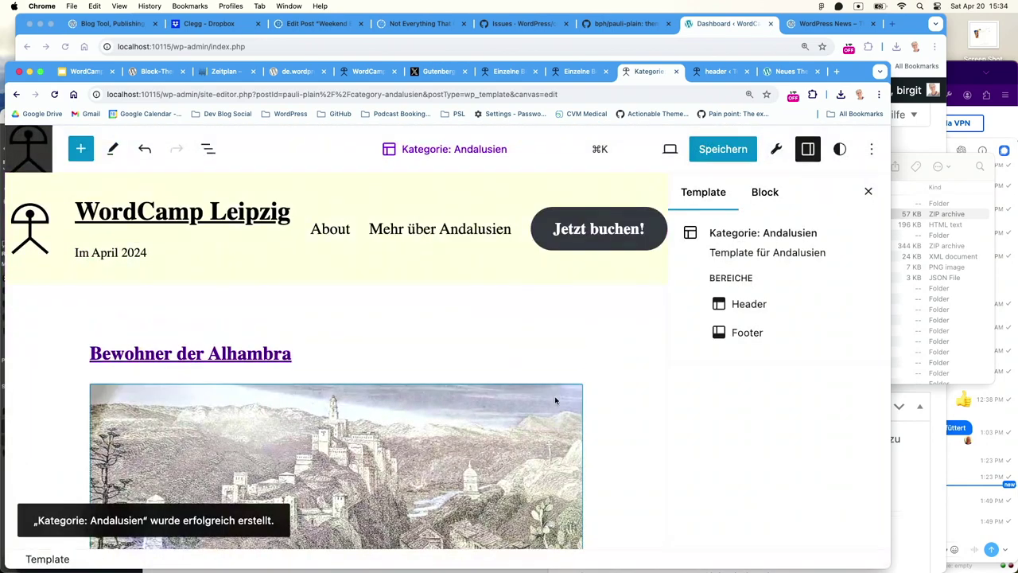
Delete the Inhalt block from the post group inside the Abfrage-Loop
{"action": "left_click", "coordinate": [646, 357]}
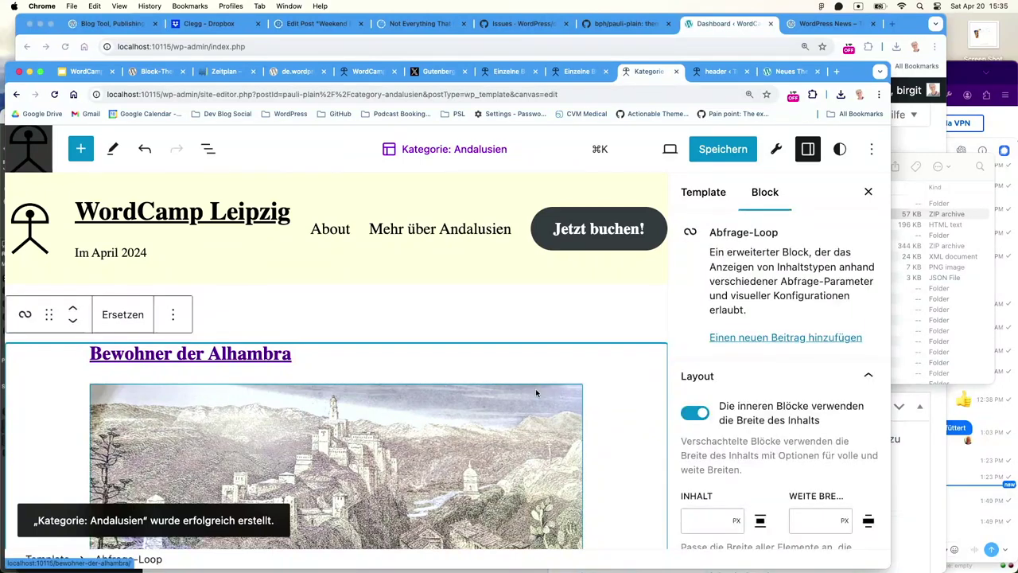
{"action": "scroll", "coordinate": [417, 393], "scroll_direction": "down", "scroll_amount": 3}
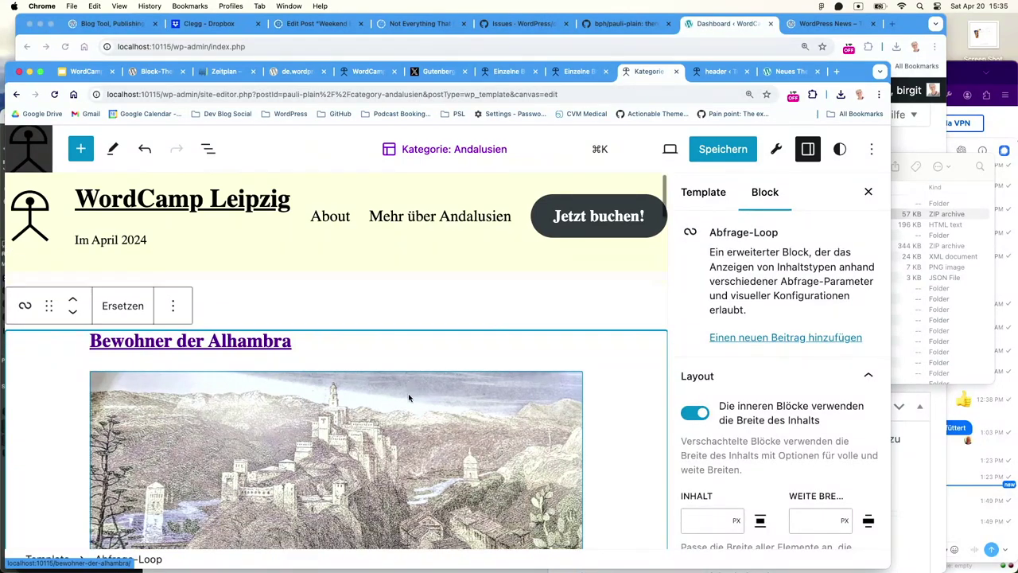
{"action": "left_click", "coordinate": [408, 394]}
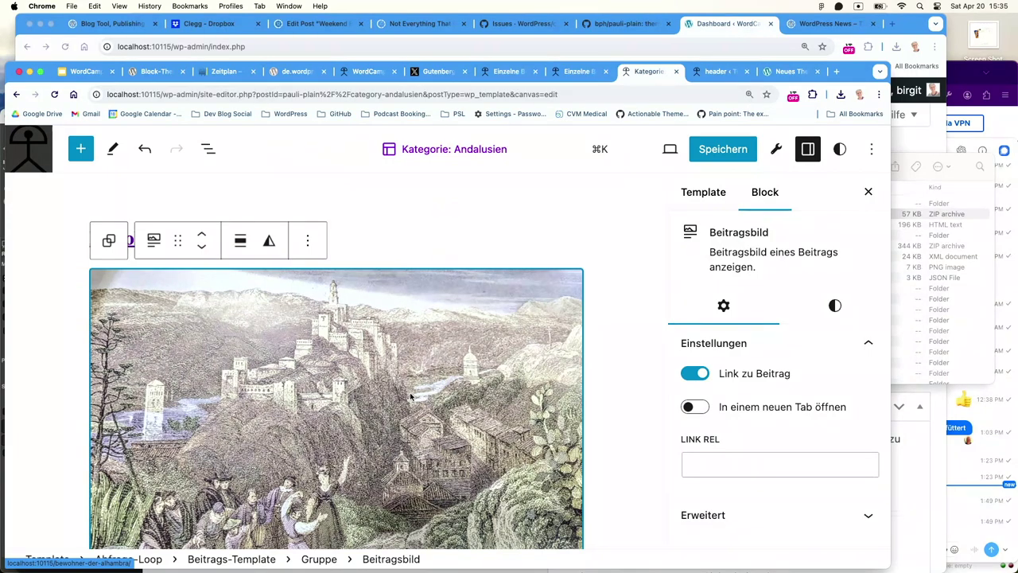
{"action": "left_click", "coordinate": [429, 226]}
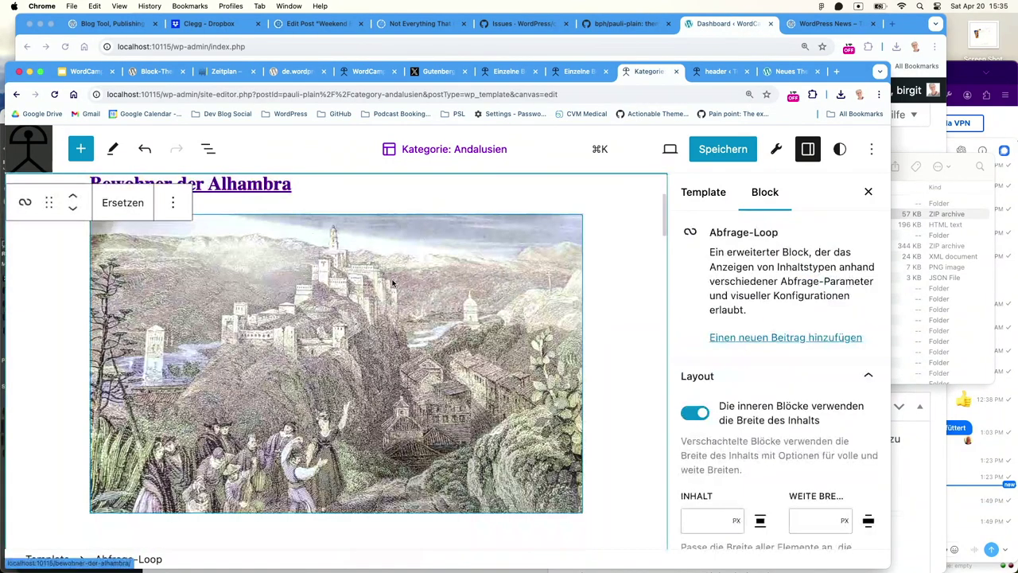
{"action": "scroll", "coordinate": [397, 403], "scroll_direction": "down", "scroll_amount": 5}
{"action": "left_click", "coordinate": [381, 401]}
{"action": "key", "text": "BackSpace"}
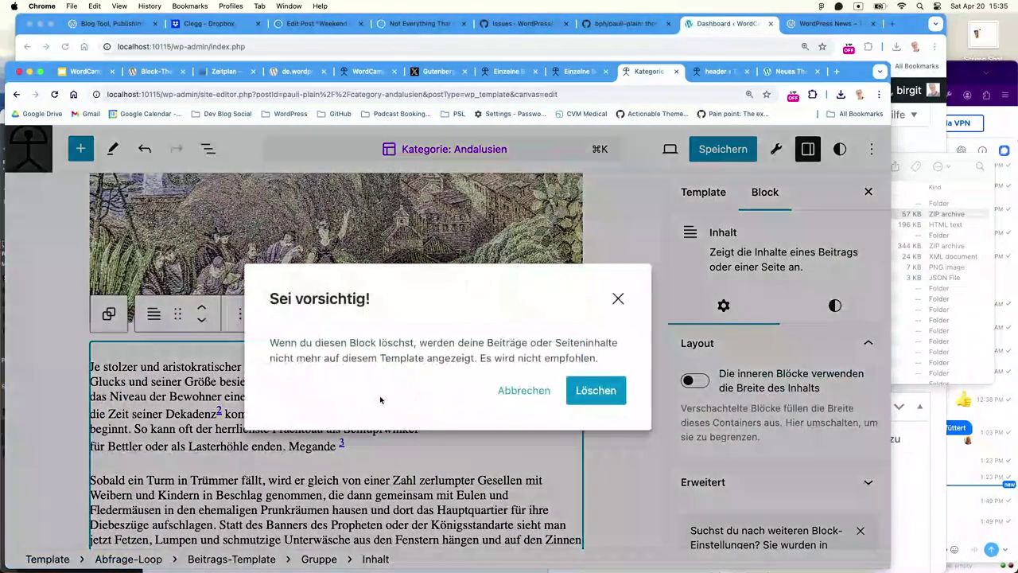
{"action": "left_click", "coordinate": [579, 397]}
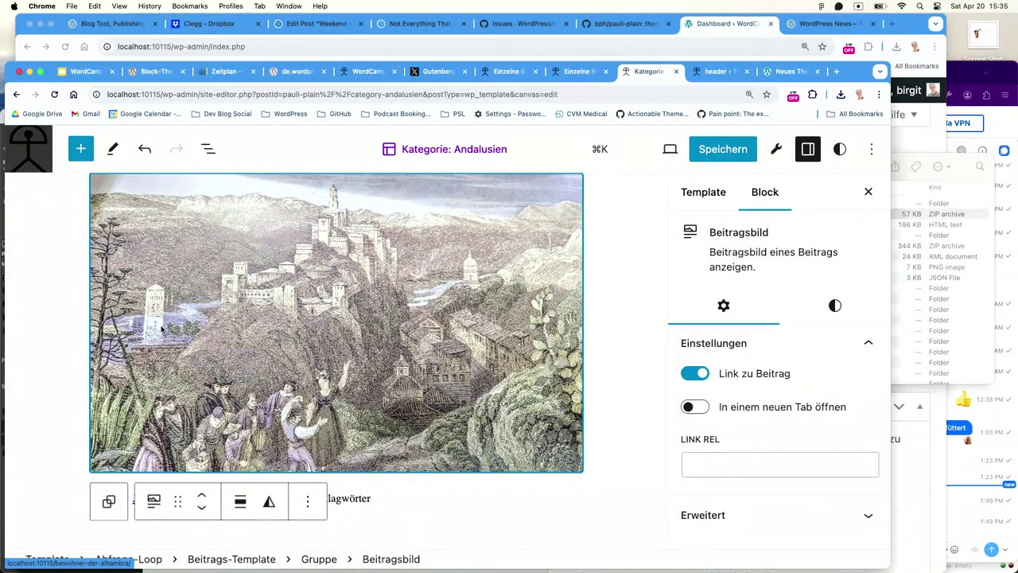
Replace the Abfrage-Loop's design with the pattern showing a small image beside each post title, and save the Kategorie: Andalusien template
{"action": "scroll", "coordinate": [162, 329], "scroll_direction": "up", "scroll_amount": 3}
{"action": "left_click", "coordinate": [109, 338]}
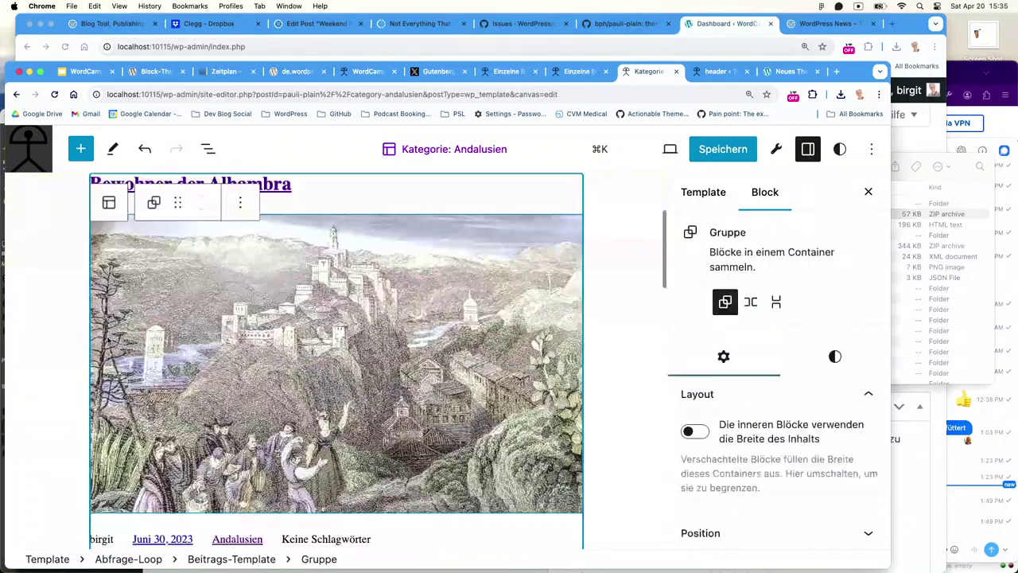
{"action": "left_click", "coordinate": [109, 202]}
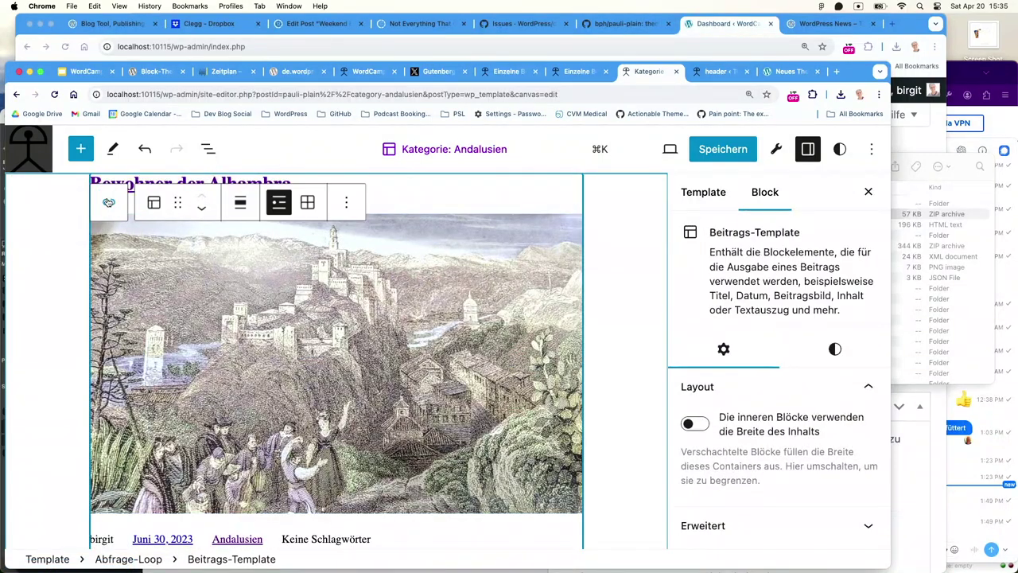
{"action": "left_click", "coordinate": [108, 205]}
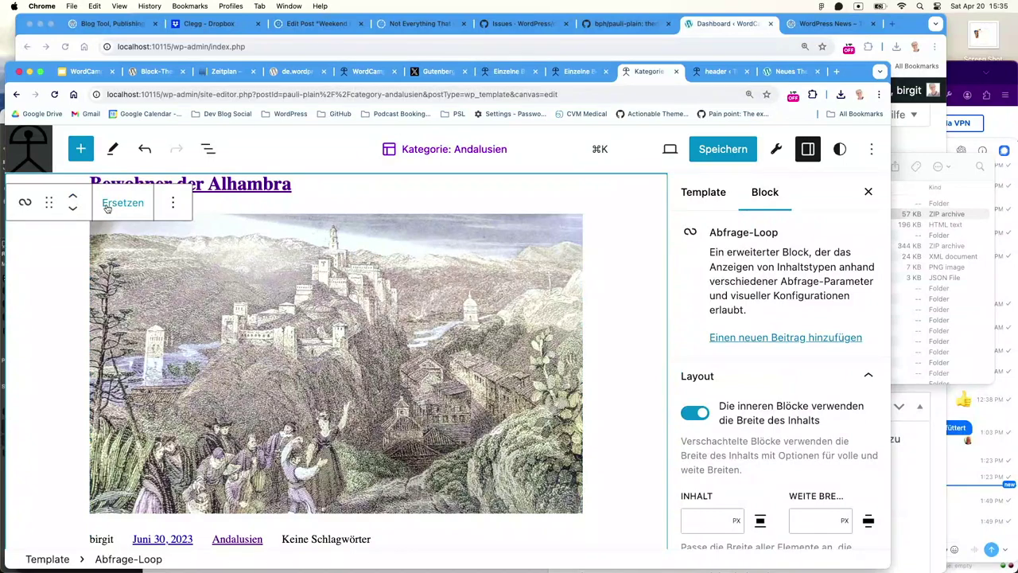
{"action": "left_click", "coordinate": [123, 203]}
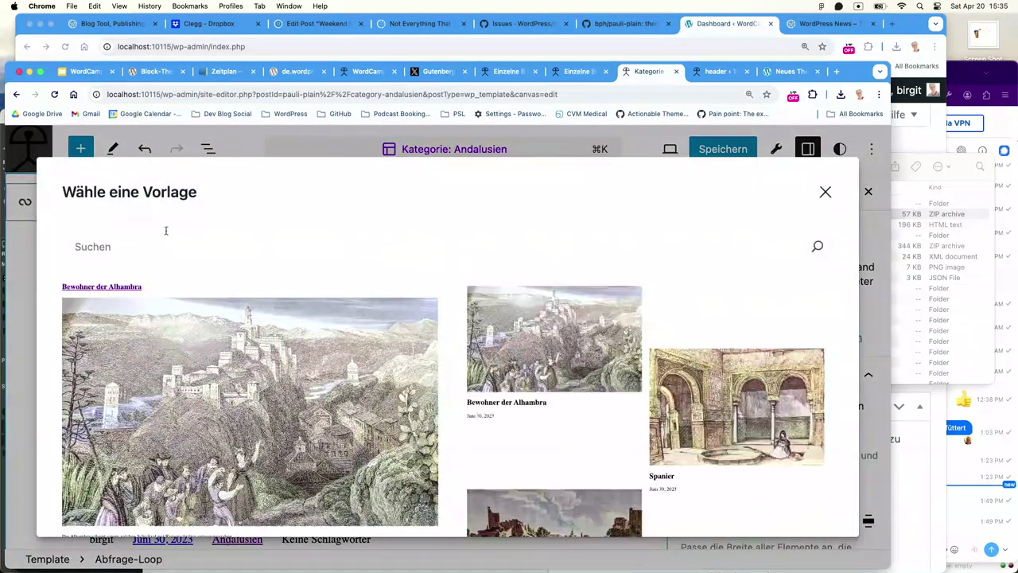
{"action": "scroll", "coordinate": [597, 368], "scroll_direction": "down", "scroll_amount": 15}
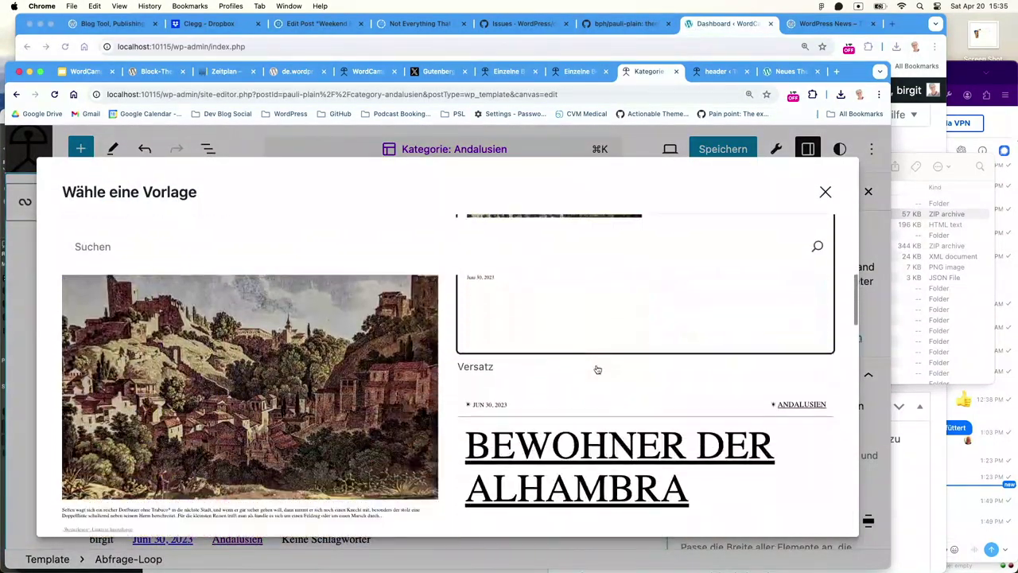
{"action": "scroll", "coordinate": [598, 368], "scroll_direction": "down", "scroll_amount": 15}
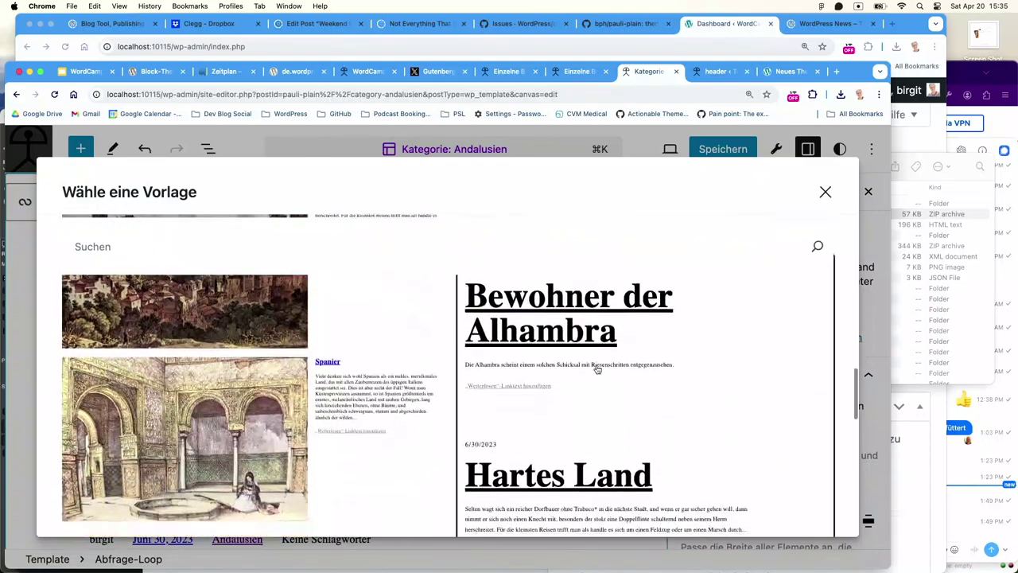
{"action": "left_click", "coordinate": [321, 362]}
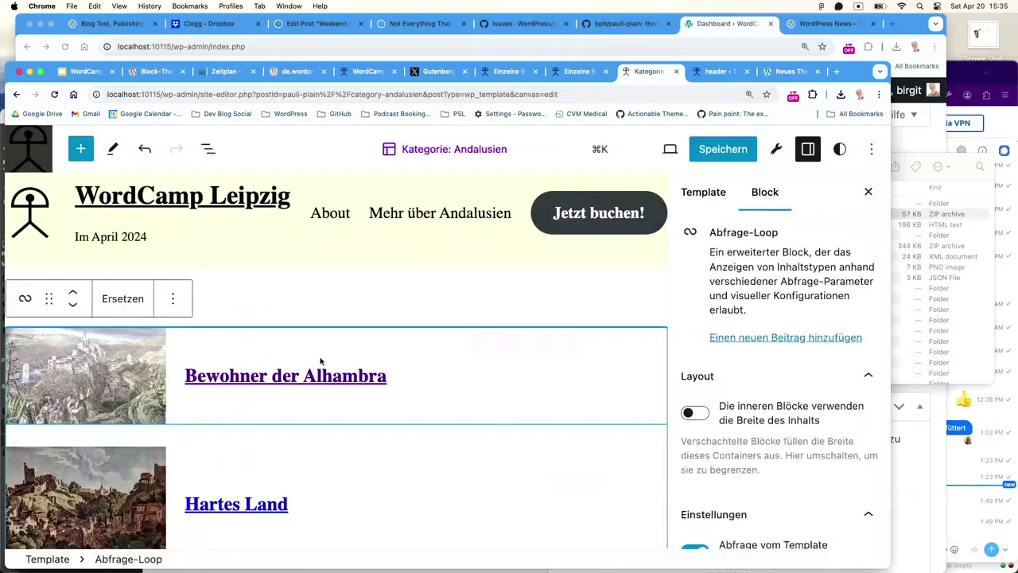
{"action": "left_click", "coordinate": [724, 148]}
{"action": "left_click", "coordinate": [725, 149]}
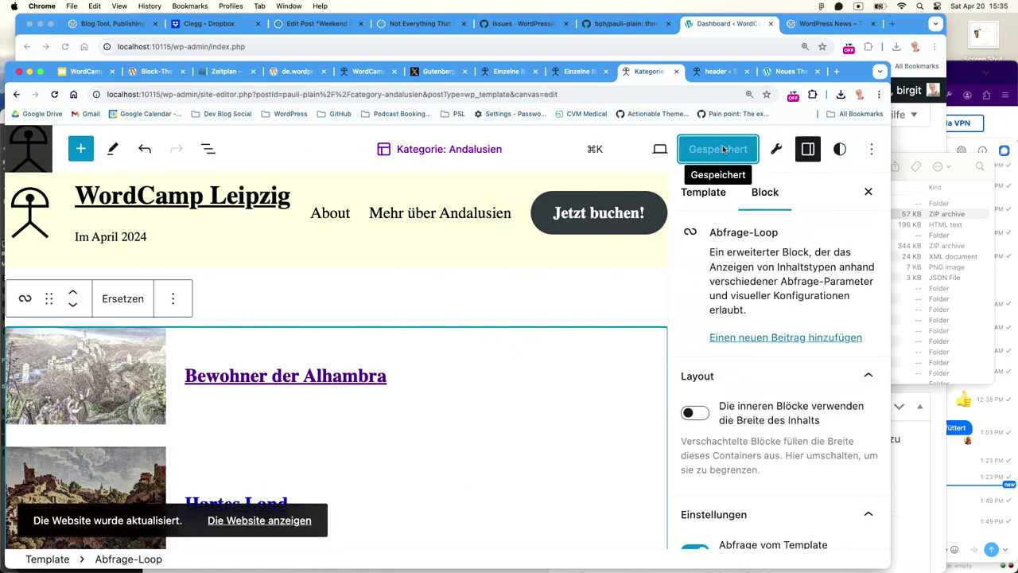
Leave the Kategorie: Andalusien template and open the Index template for editing
{"action": "left_click", "coordinate": [25, 144]}
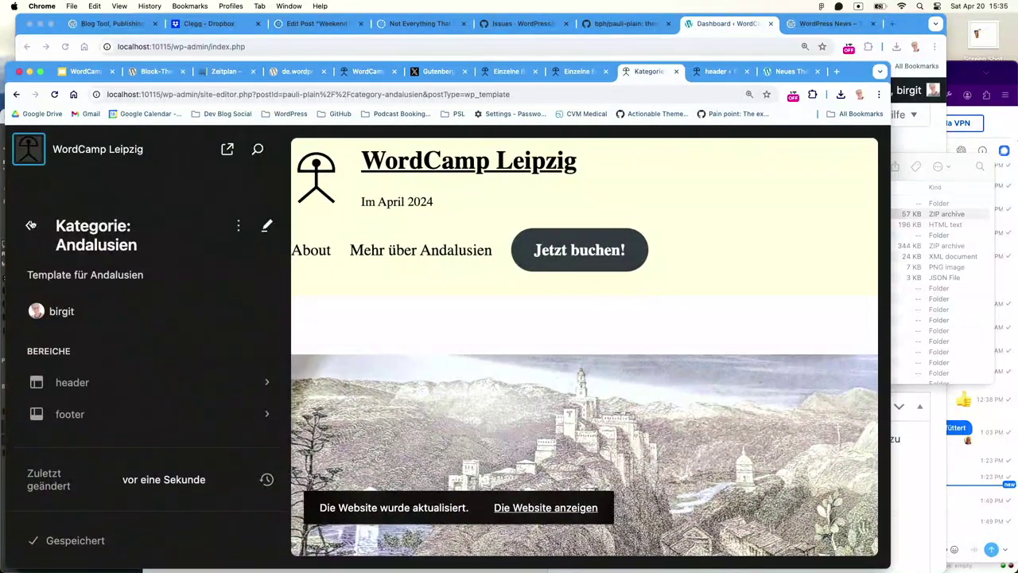
{"action": "left_click", "coordinate": [30, 227]}
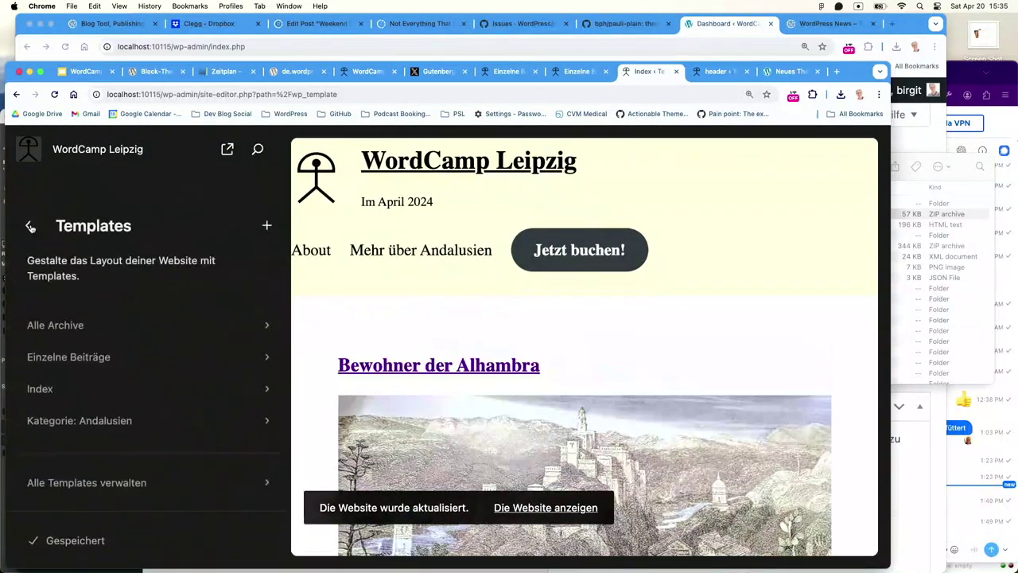
{"action": "left_click", "coordinate": [69, 392]}
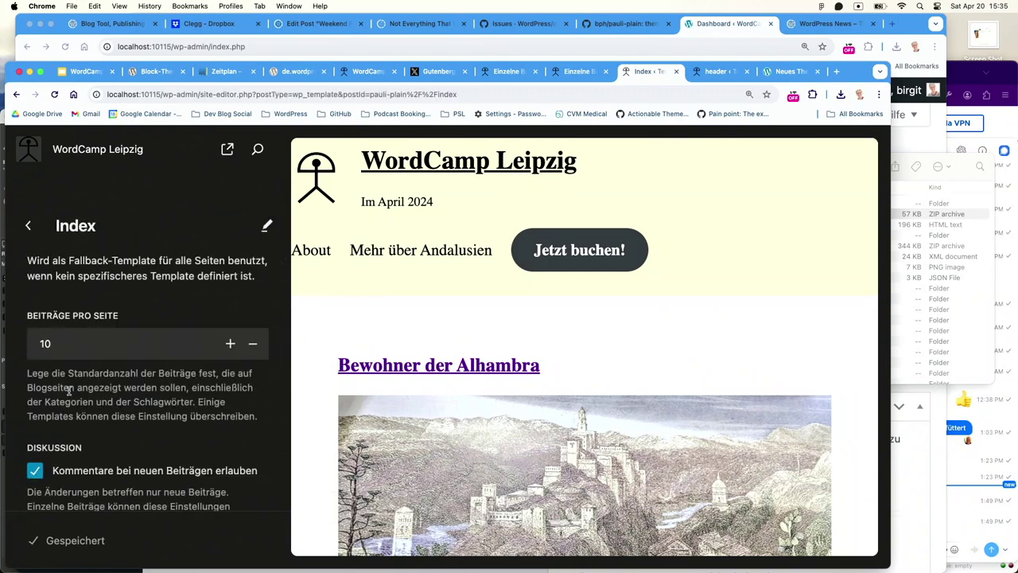
{"action": "left_click", "coordinate": [637, 200]}
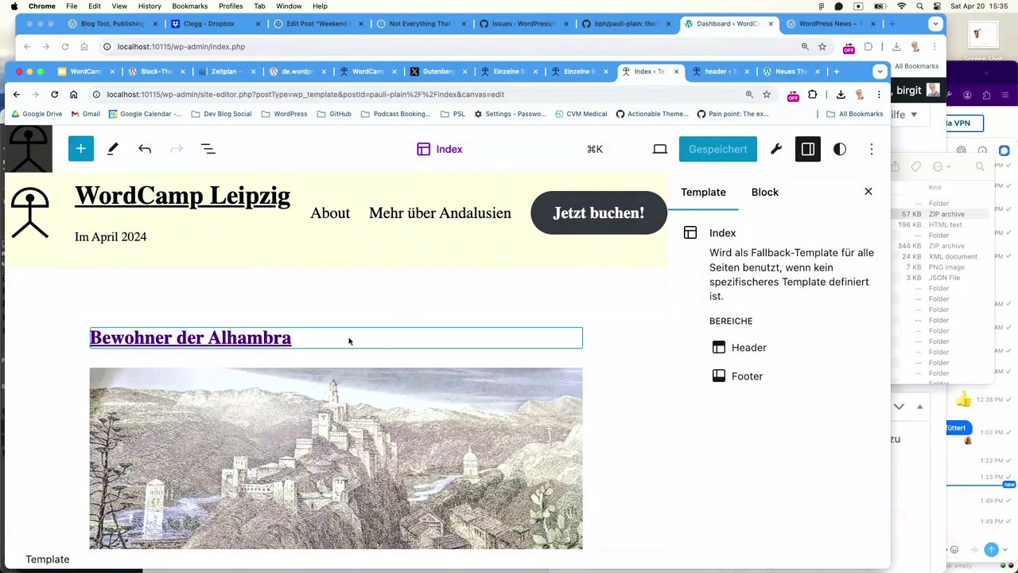
Insert the Hero CTA pattern between the header and the post list of the Index template, and save the template
{"action": "left_click", "coordinate": [337, 317]}
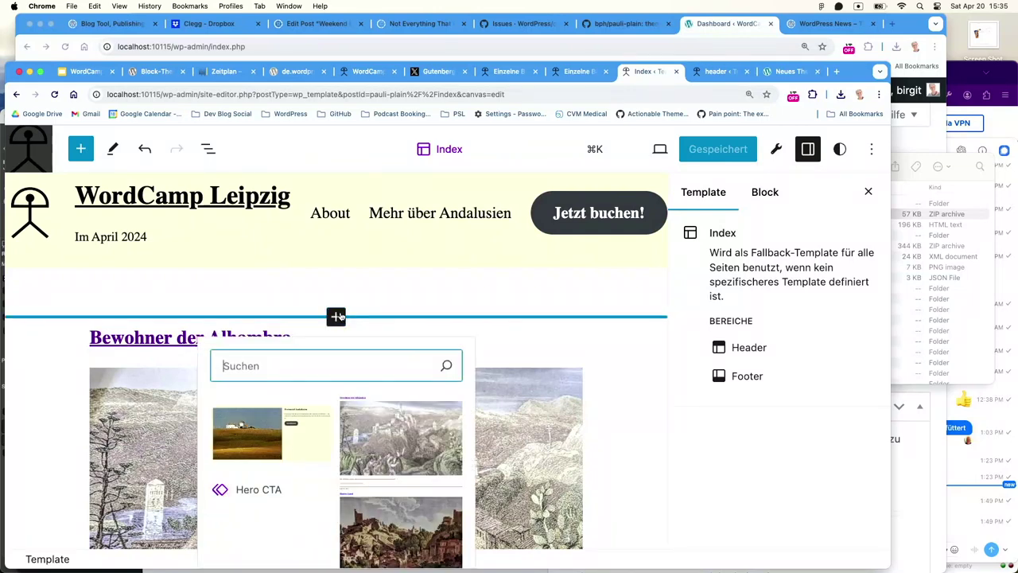
{"action": "left_click", "coordinate": [257, 419]}
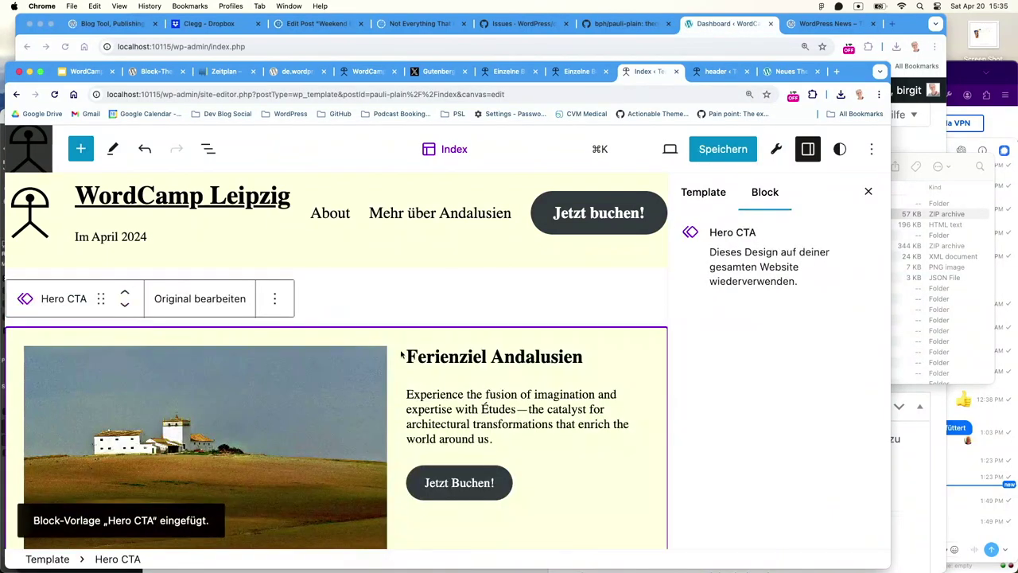
{"action": "scroll", "coordinate": [518, 352], "scroll_direction": "down", "scroll_amount": 5}
{"action": "scroll", "coordinate": [518, 352], "scroll_direction": "up", "scroll_amount": 3}
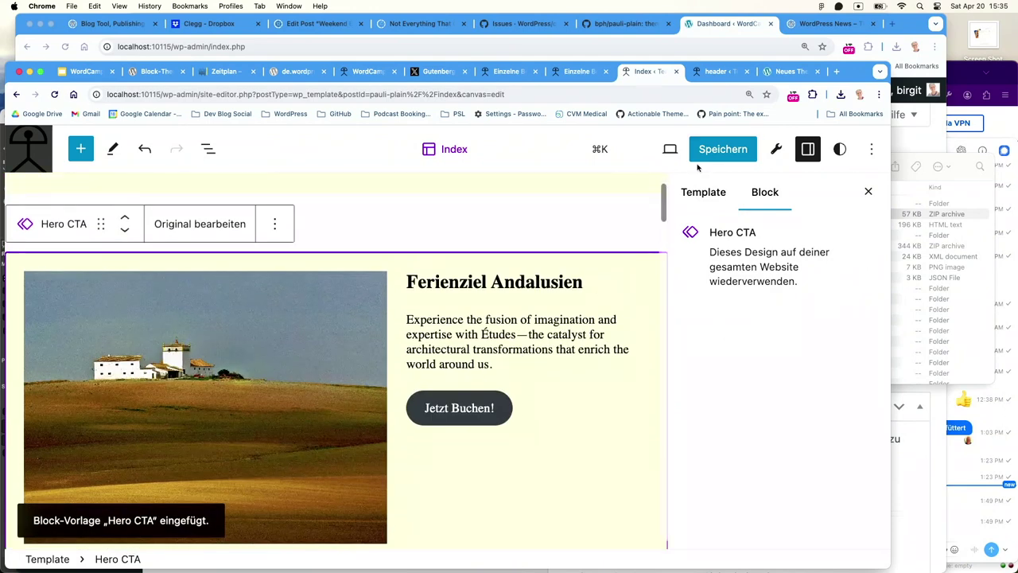
{"action": "left_click", "coordinate": [721, 151]}
{"action": "left_click", "coordinate": [723, 148]}
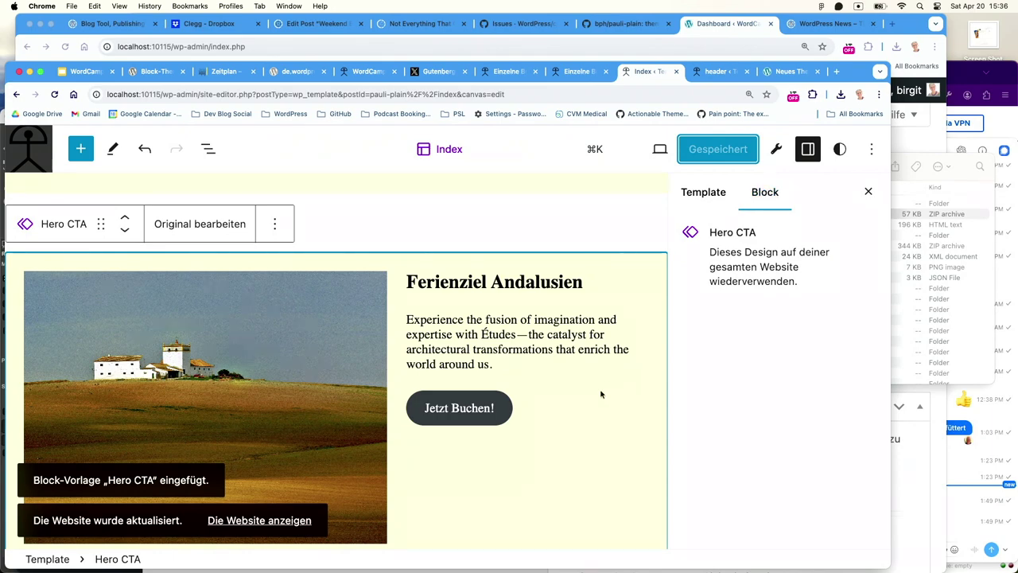
Write the user changes, including templates and global styles, into the theme files and reload the editor
{"action": "scroll", "coordinate": [600, 394], "scroll_direction": "down", "scroll_amount": 5}
{"action": "scroll", "coordinate": [601, 394], "scroll_direction": "down", "scroll_amount": 8}
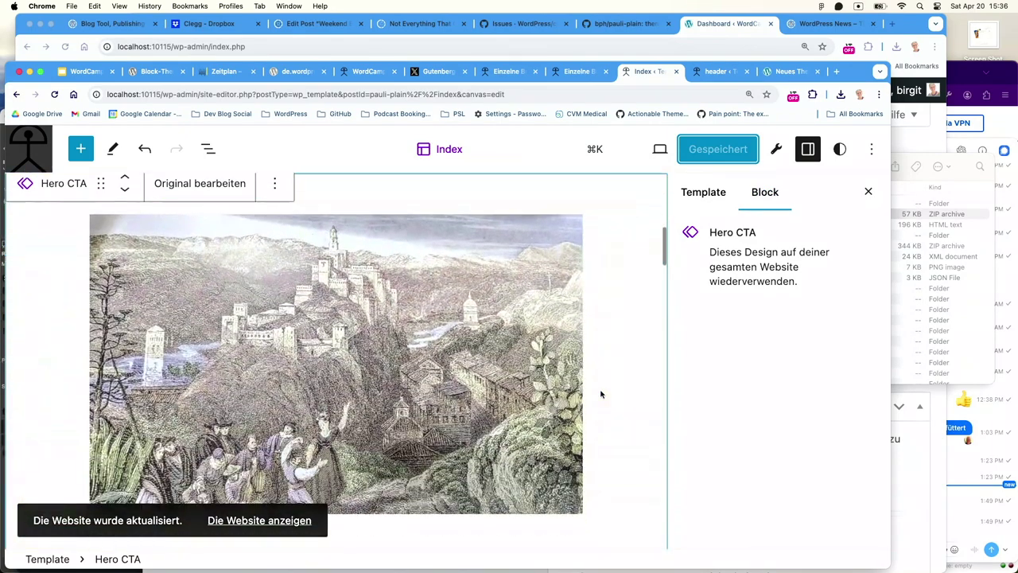
{"action": "scroll", "coordinate": [601, 394], "scroll_direction": "down", "scroll_amount": 1}
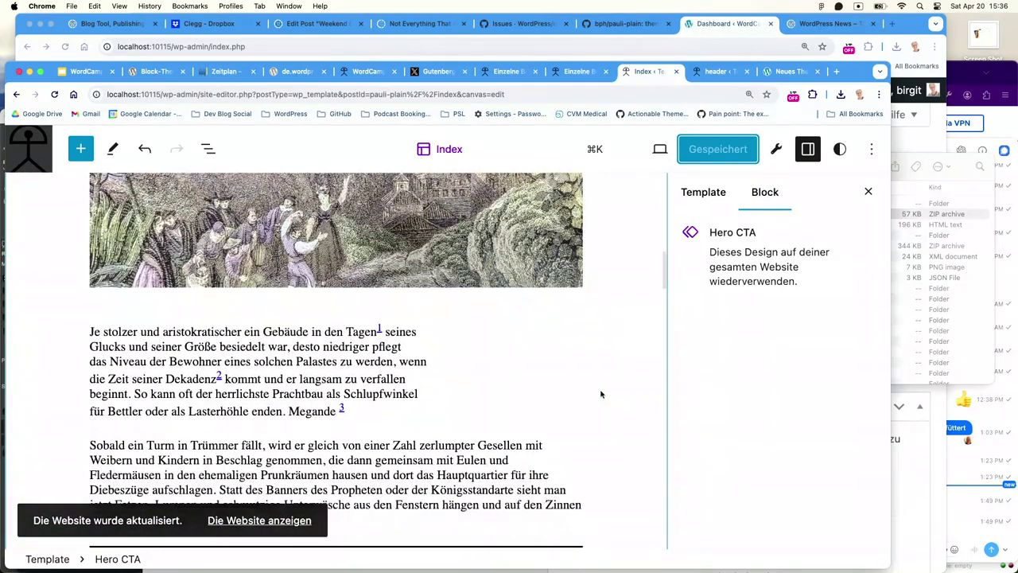
{"action": "left_click", "coordinate": [778, 152]}
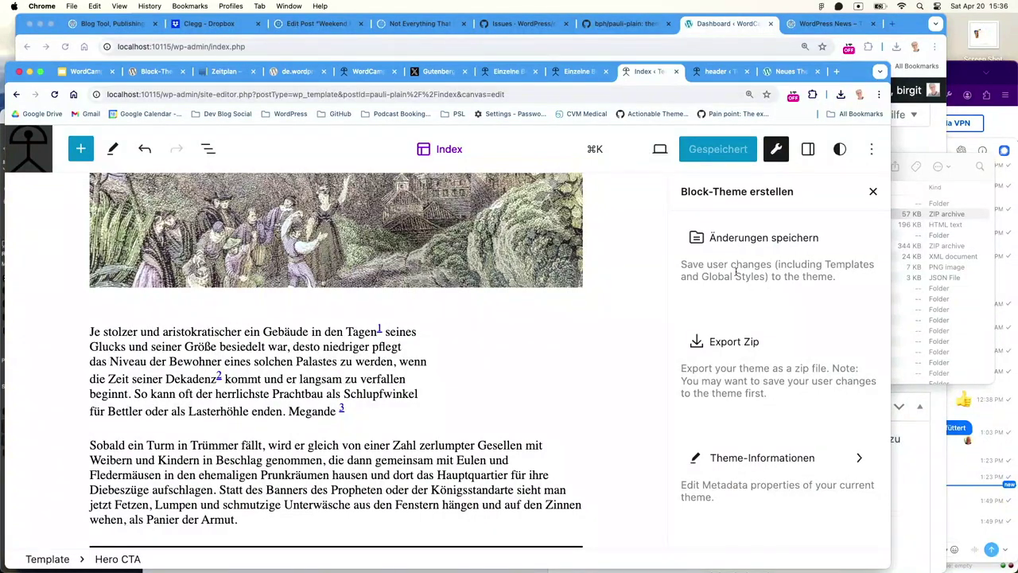
{"action": "left_click", "coordinate": [763, 238]}
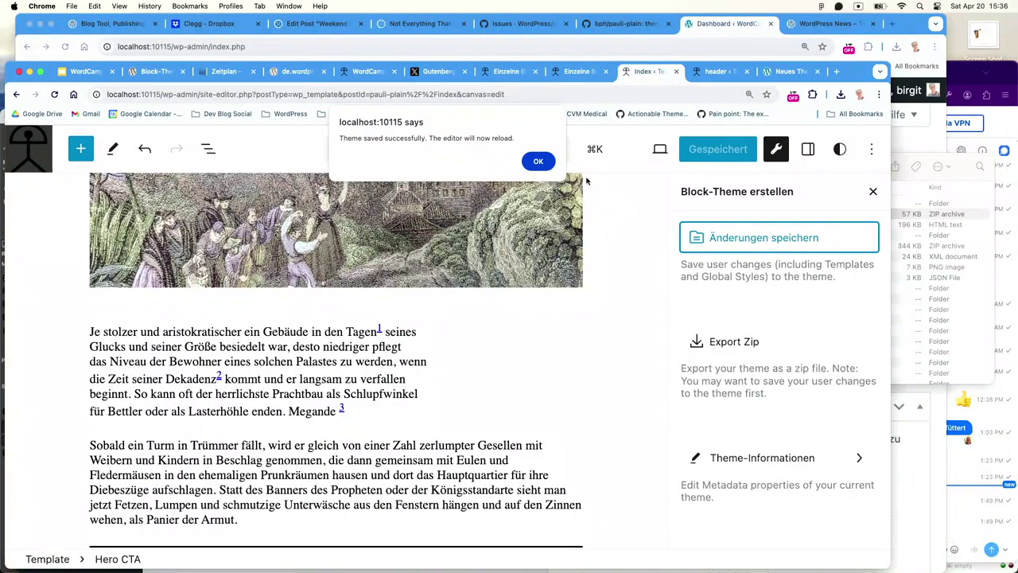
{"action": "left_click", "coordinate": [539, 161]}
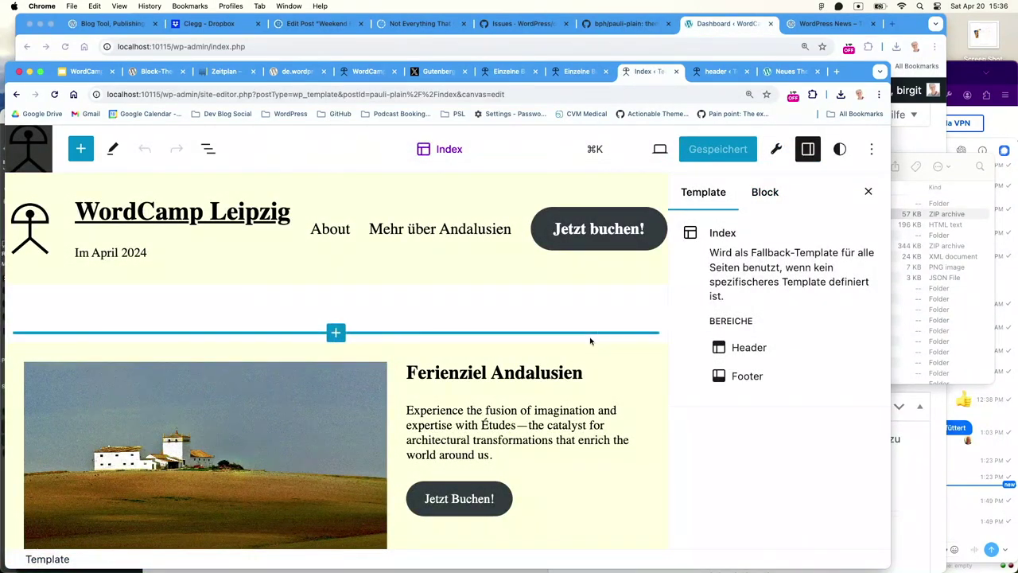
Export the theme as a zip file, saving it as pauli-plain (1) in the pauli folder
{"action": "scroll", "coordinate": [607, 407], "scroll_direction": "down", "scroll_amount": 10}
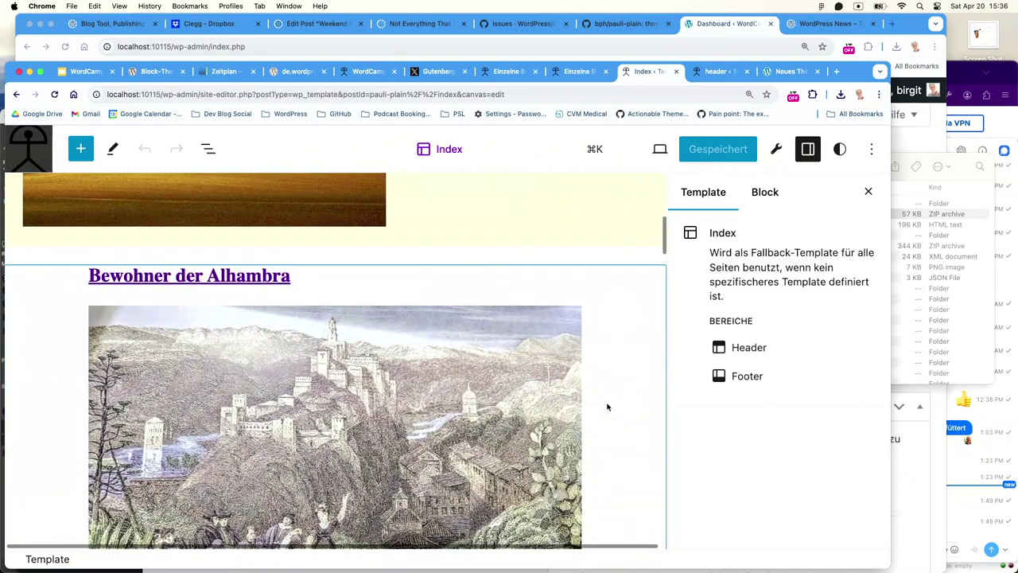
{"action": "scroll", "coordinate": [607, 407], "scroll_direction": "up", "scroll_amount": 5}
{"action": "left_click", "coordinate": [777, 149]}
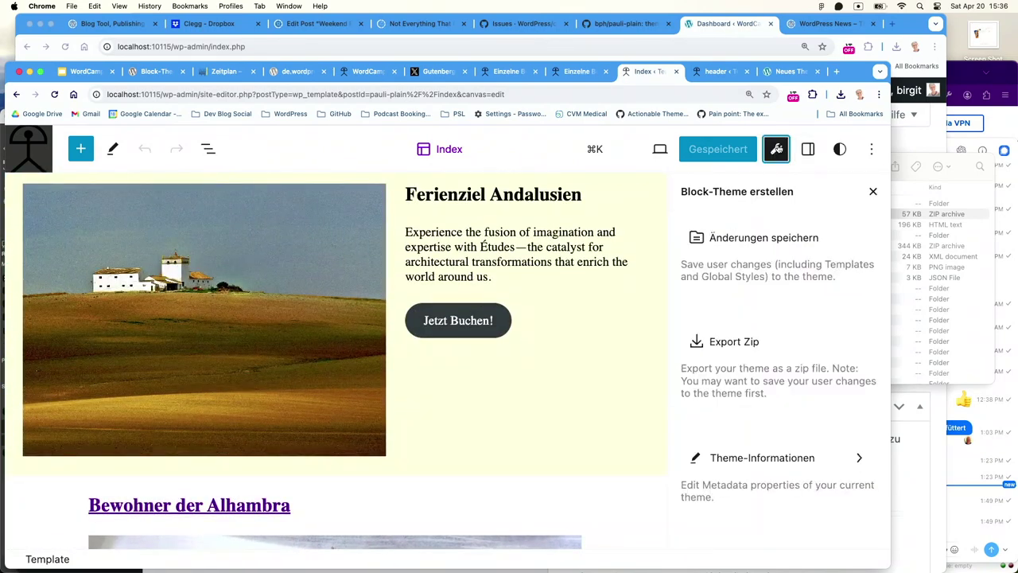
{"action": "left_click", "coordinate": [735, 341]}
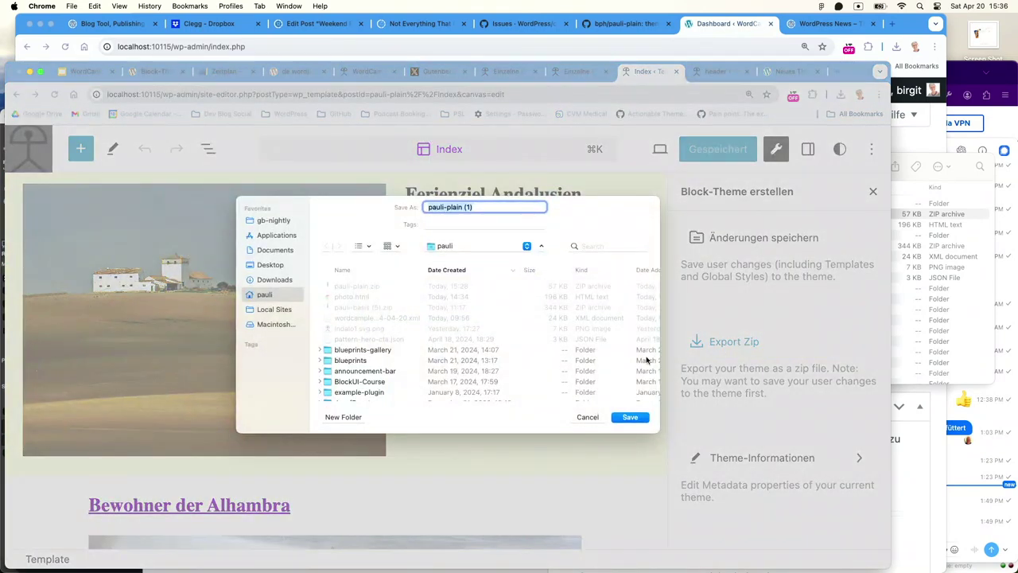
{"action": "left_click", "coordinate": [630, 418]}
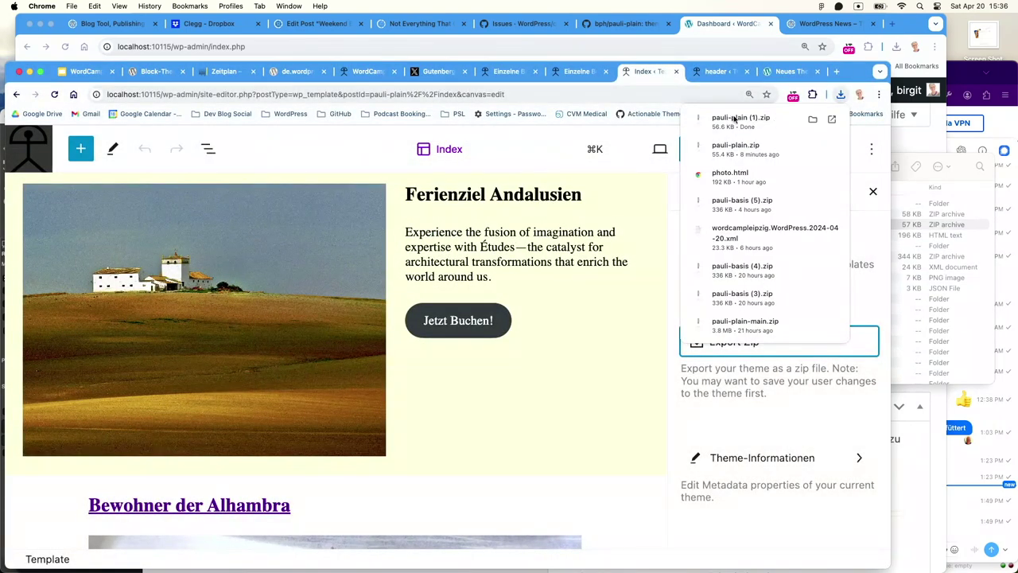
{"action": "mouse_move", "coordinate": [389, 567]}
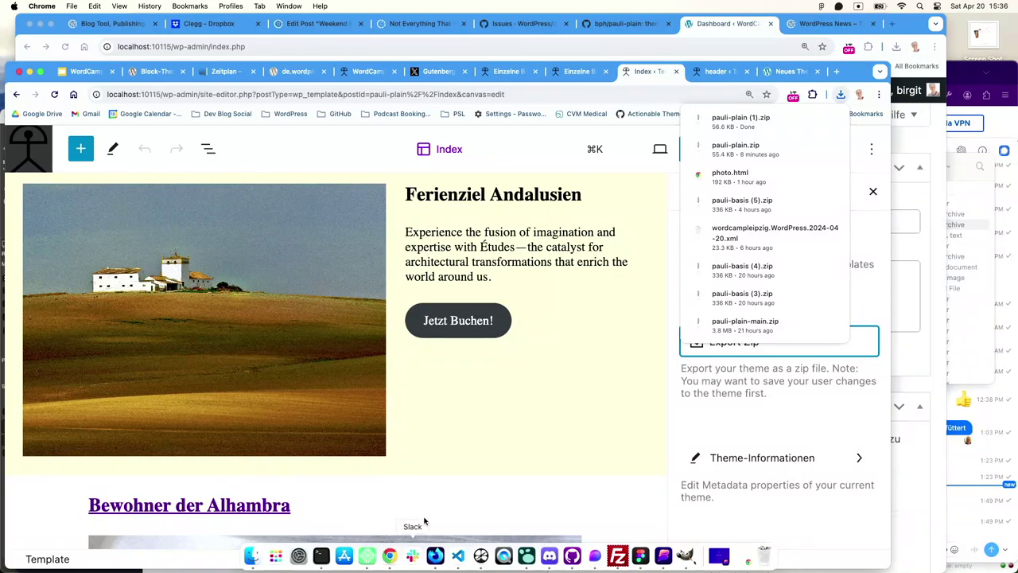
{"action": "left_click", "coordinate": [529, 425]}
Inspect the theme.json of Pauli Plain from the color palette through layout, spacing and typography to the template parts, and close it
{"action": "scroll", "coordinate": [772, 460], "scroll_direction": "down", "scroll_amount": 4}
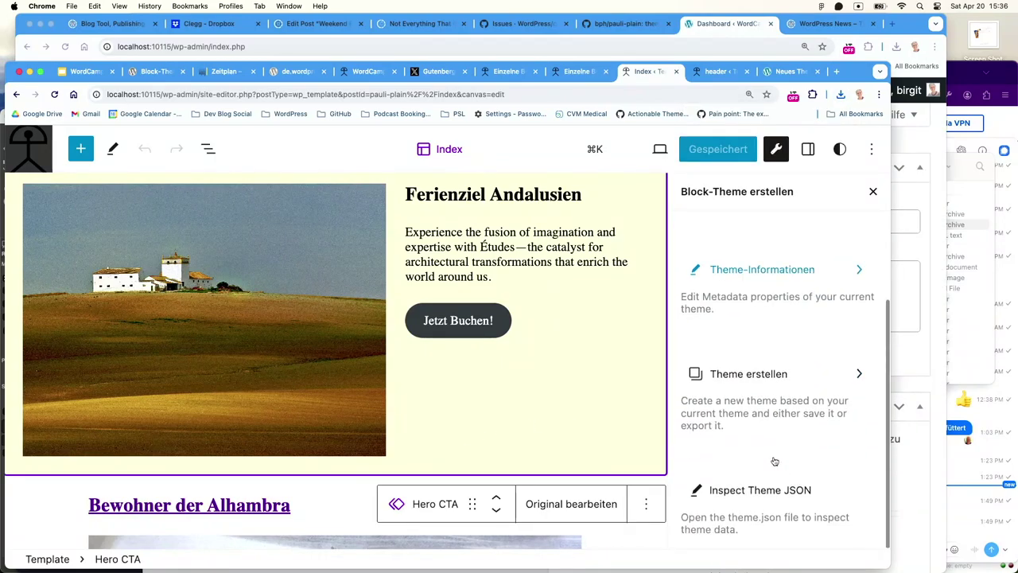
{"action": "left_click", "coordinate": [760, 491]}
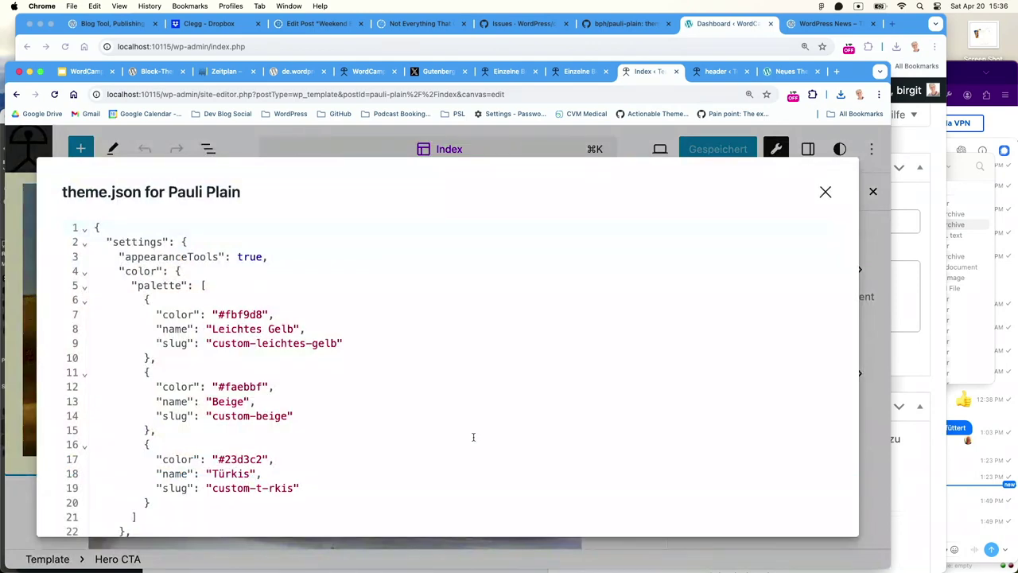
{"action": "scroll", "coordinate": [474, 437], "scroll_direction": "down", "scroll_amount": 10}
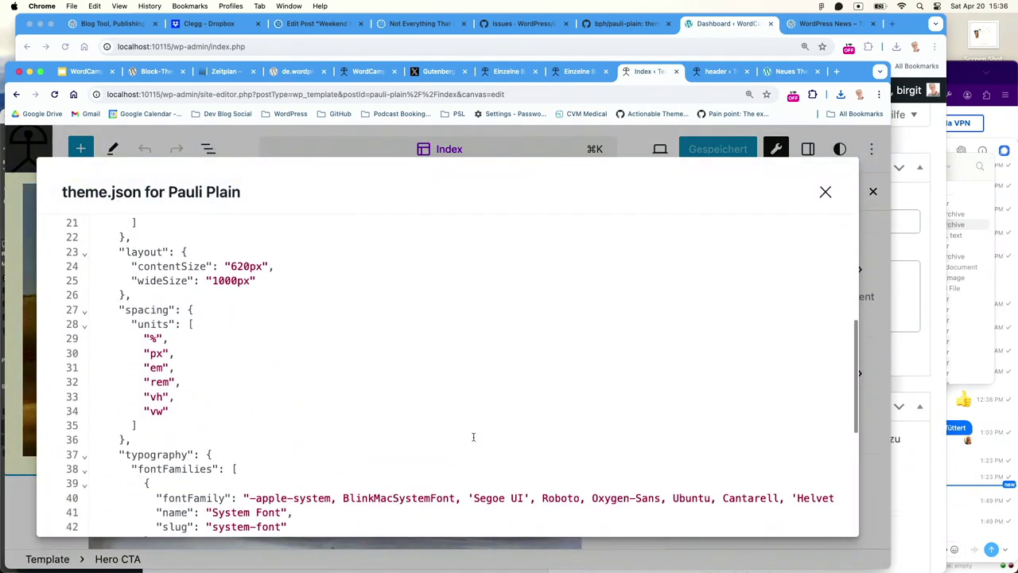
{"action": "scroll", "coordinate": [473, 436], "scroll_direction": "down", "scroll_amount": 8}
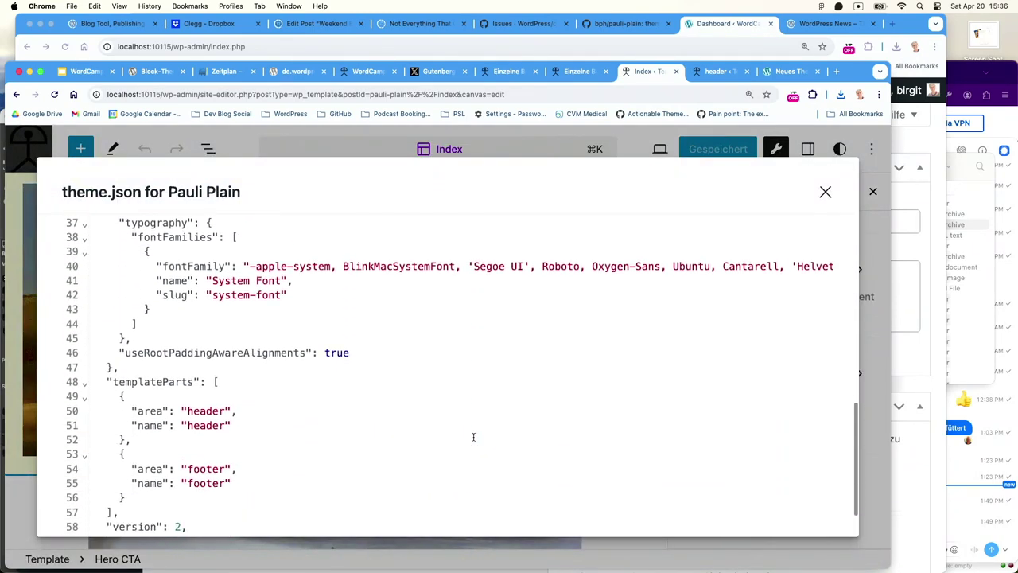
{"action": "scroll", "coordinate": [474, 436], "scroll_direction": "down", "scroll_amount": 2}
{"action": "scroll", "coordinate": [473, 437], "scroll_direction": "up", "scroll_amount": 10}
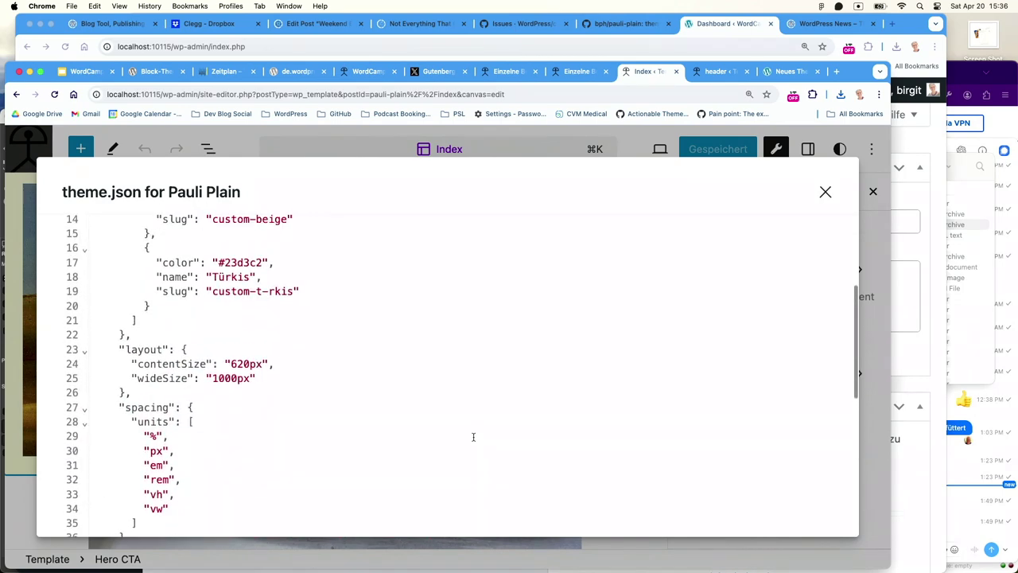
{"action": "scroll", "coordinate": [474, 437], "scroll_direction": "up", "scroll_amount": 4}
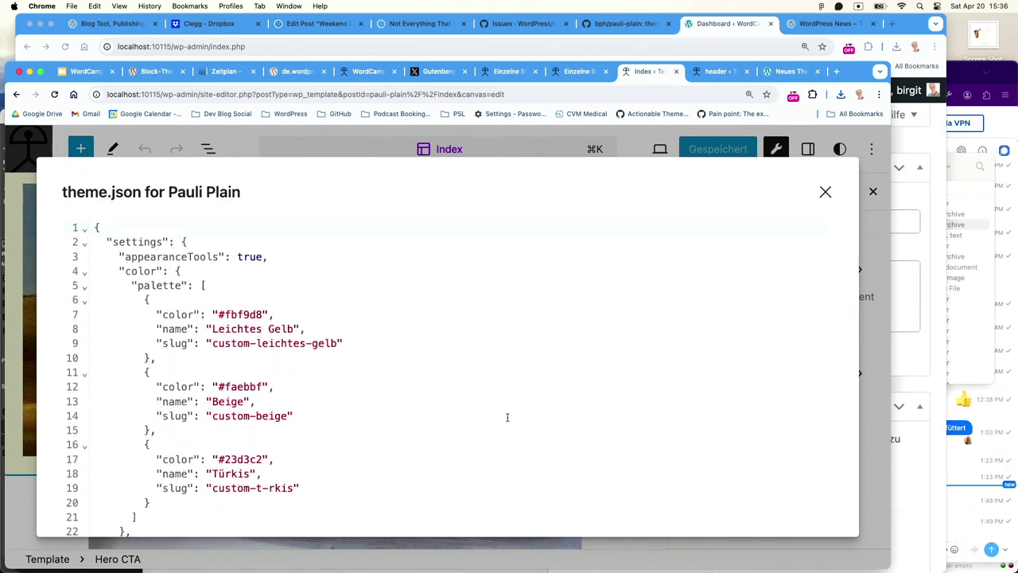
{"action": "left_click", "coordinate": [826, 193]}
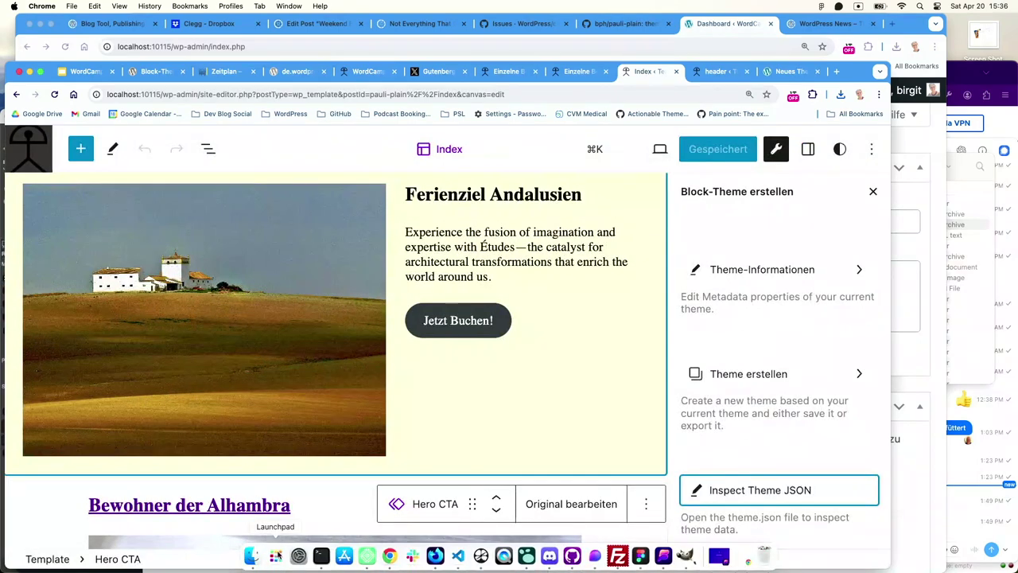
Switch to Finder, unpack pauli-plain (1).zip in the pauli folder and open the extracted pauli-plain folder
{"action": "left_click", "coordinate": [251, 556]}
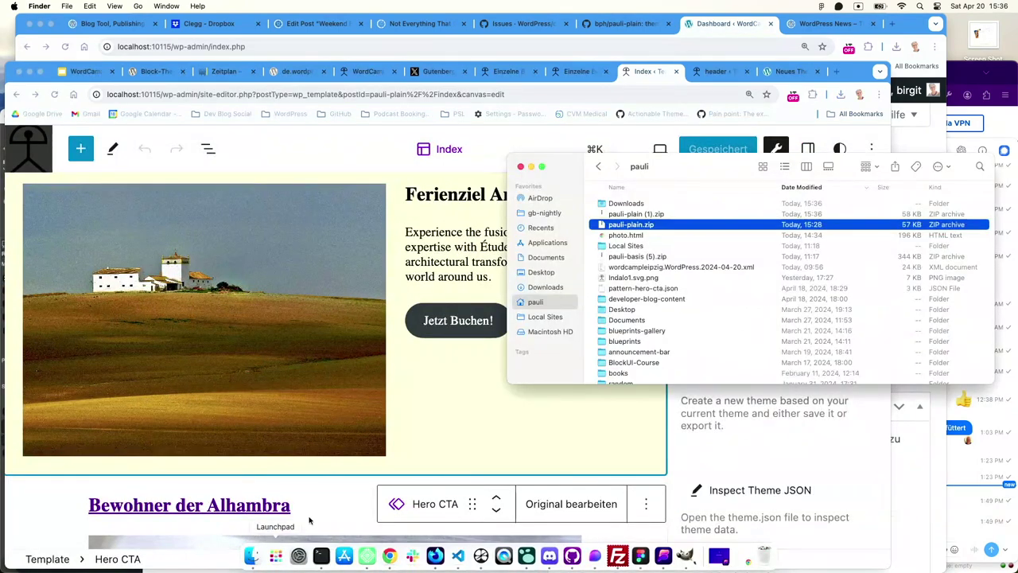
{"action": "double_click", "coordinate": [628, 214]}
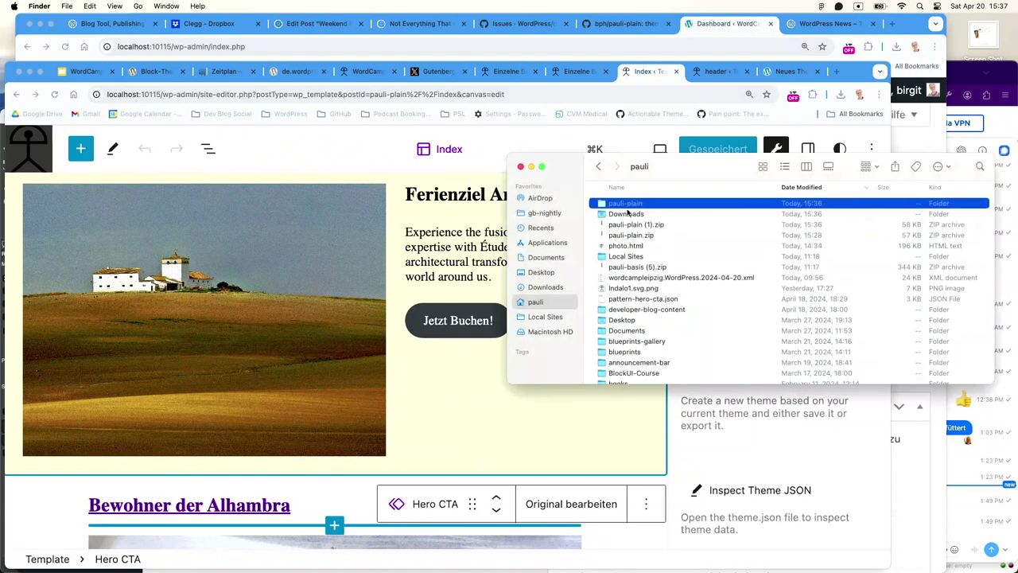
{"action": "double_click", "coordinate": [626, 204]}
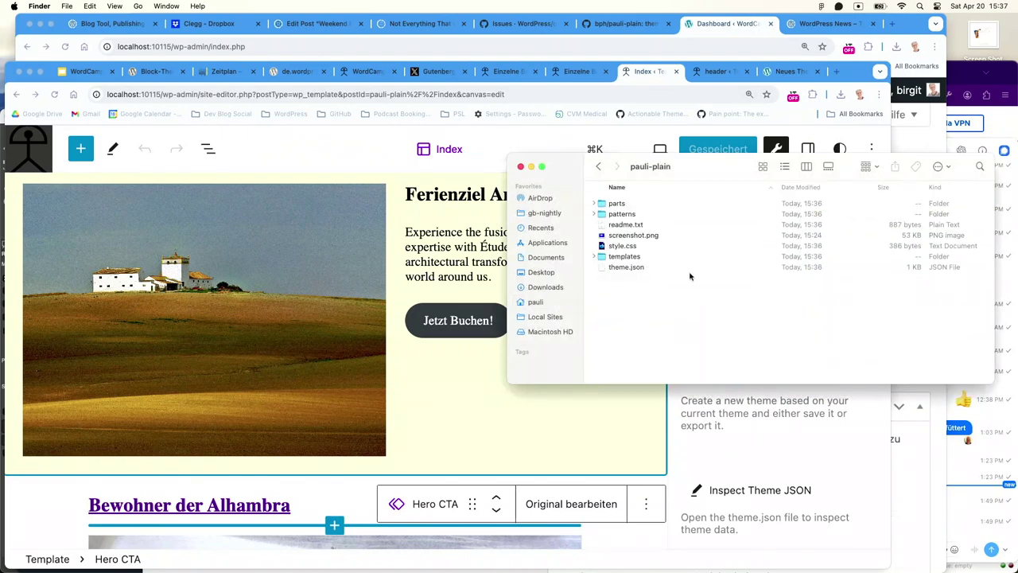
Enlarge the folder listing, examine the files inside the exported theme's templates folder, and close the Finder window
{"action": "key", "text": "super+plus"}
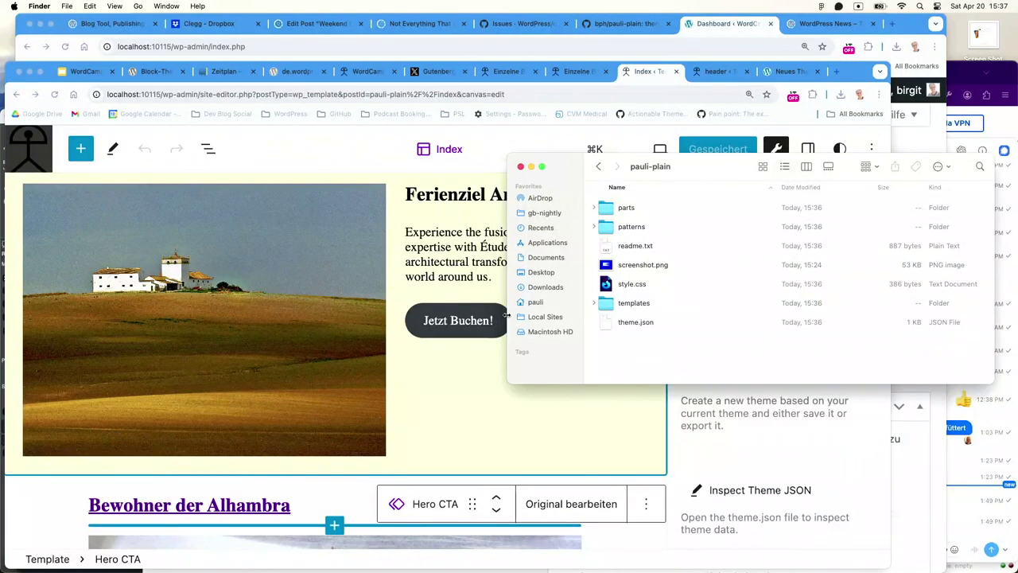
{"action": "left_click_drag", "start_coordinate": [508, 317], "coordinate": [181, 355]}
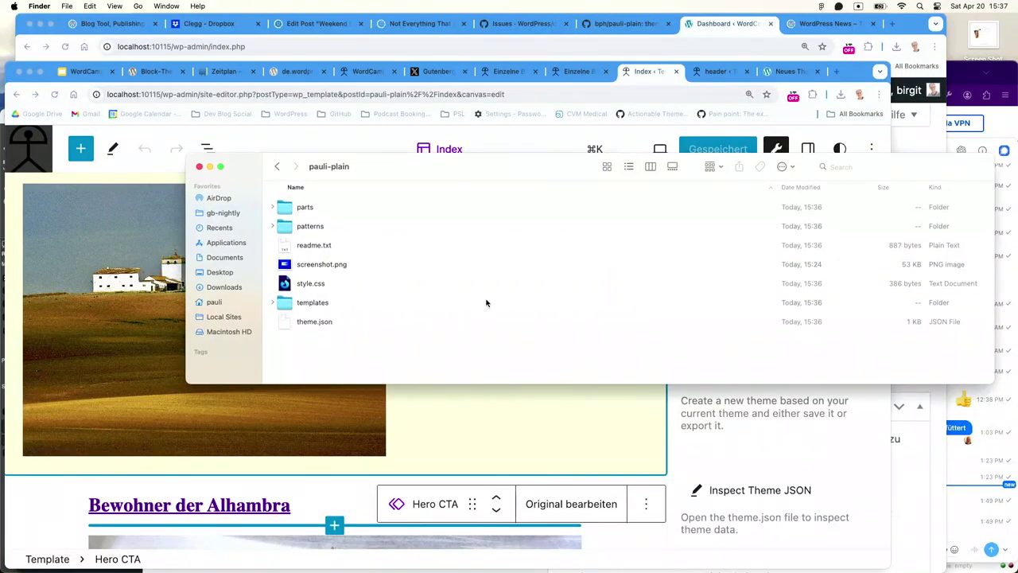
{"action": "left_click", "coordinate": [273, 304]}
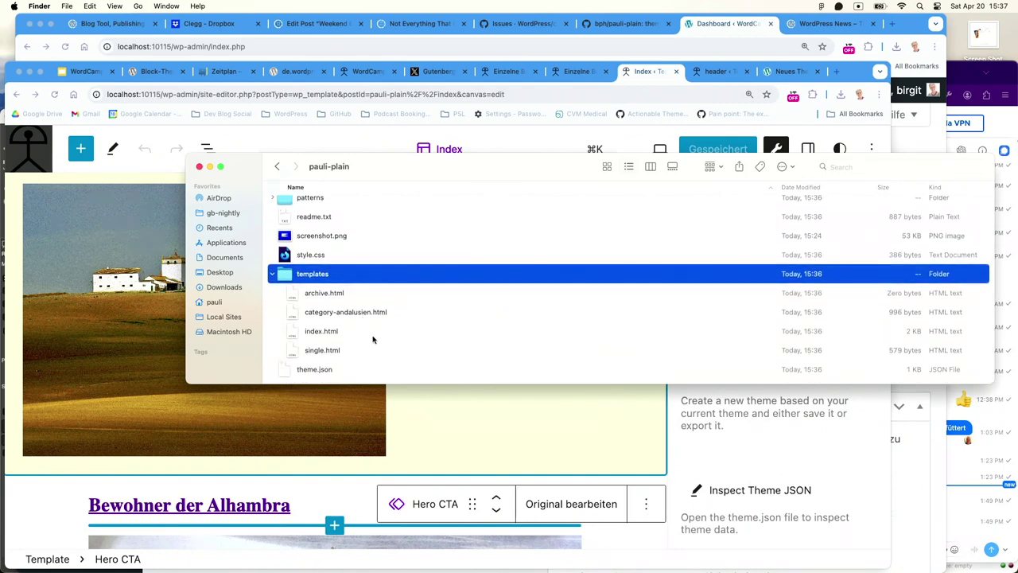
{"action": "key", "text": "Down"}
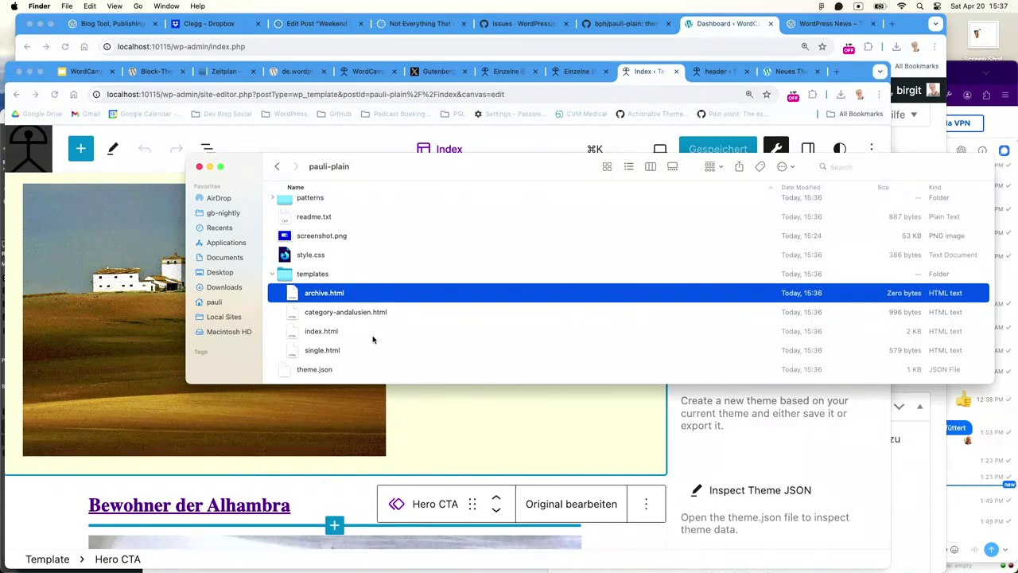
{"action": "scroll", "coordinate": [375, 253], "scroll_direction": "up", "scroll_amount": 2}
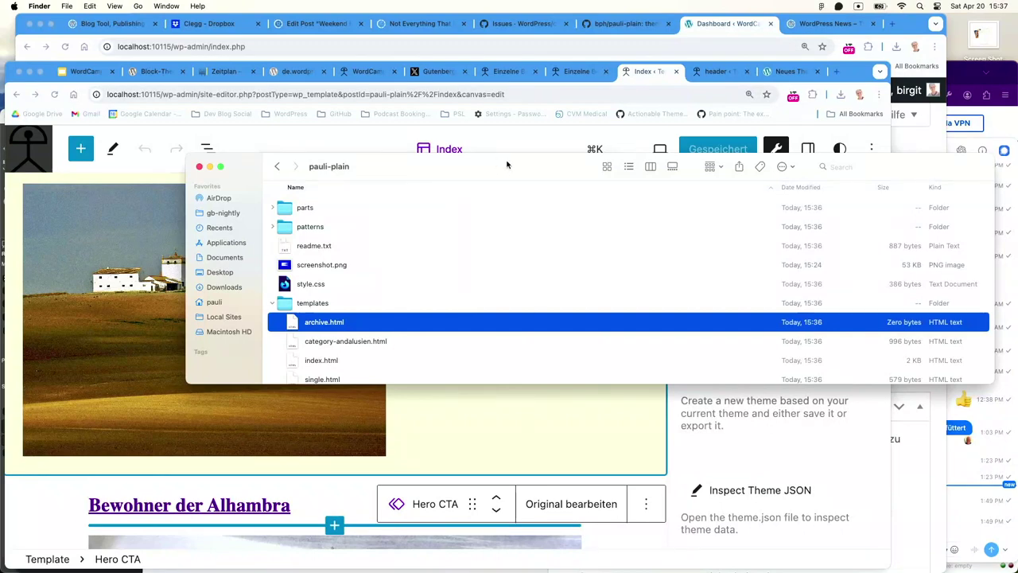
{"action": "left_click", "coordinate": [199, 166]}
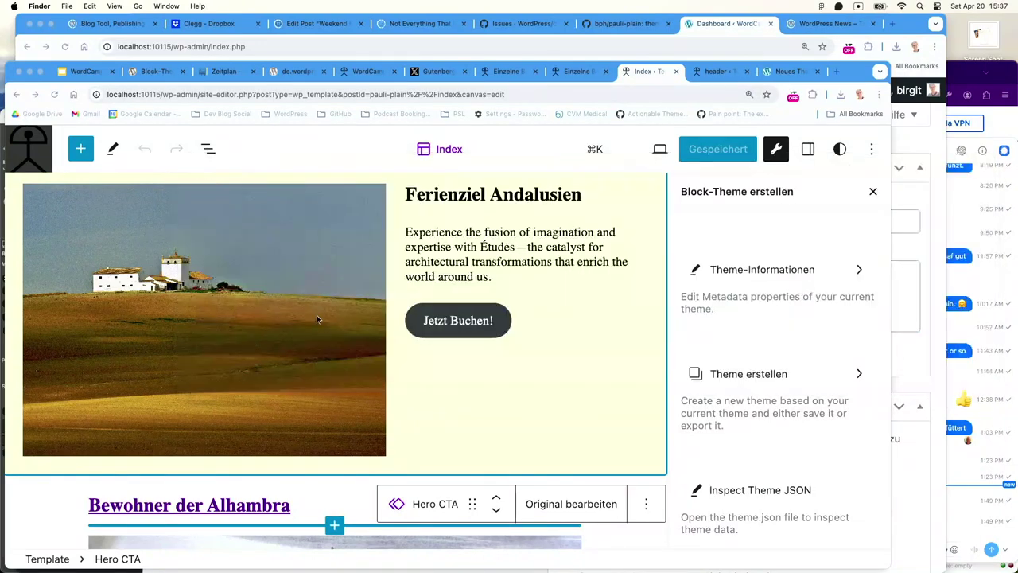
{"action": "scroll", "coordinate": [576, 454], "scroll_direction": "down", "scroll_amount": 10}
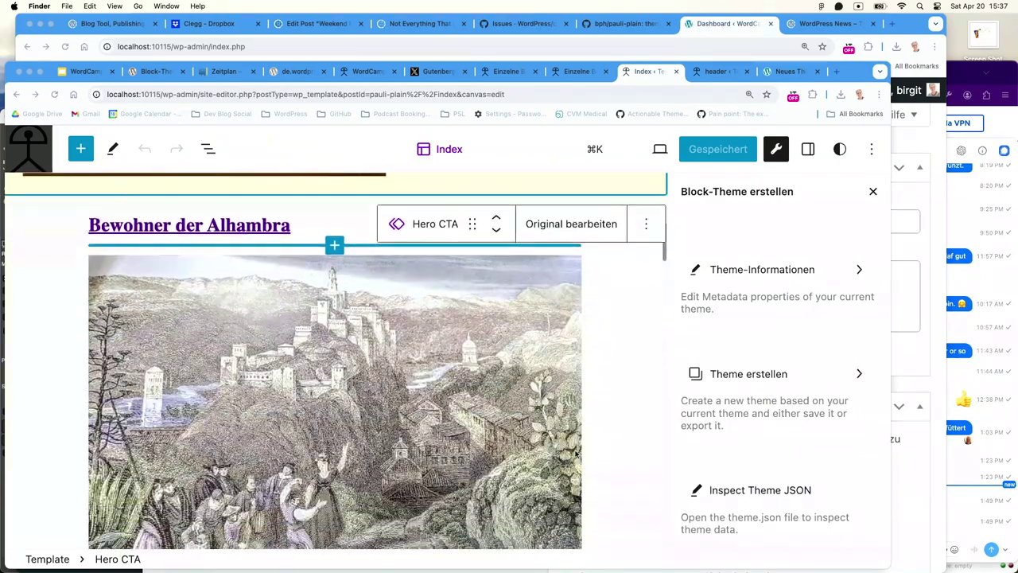
Switch to the Neues Theme testing site, open its installed themes and delete the Pauli Basis theme
{"action": "scroll", "coordinate": [576, 455], "scroll_direction": "up", "scroll_amount": 10}
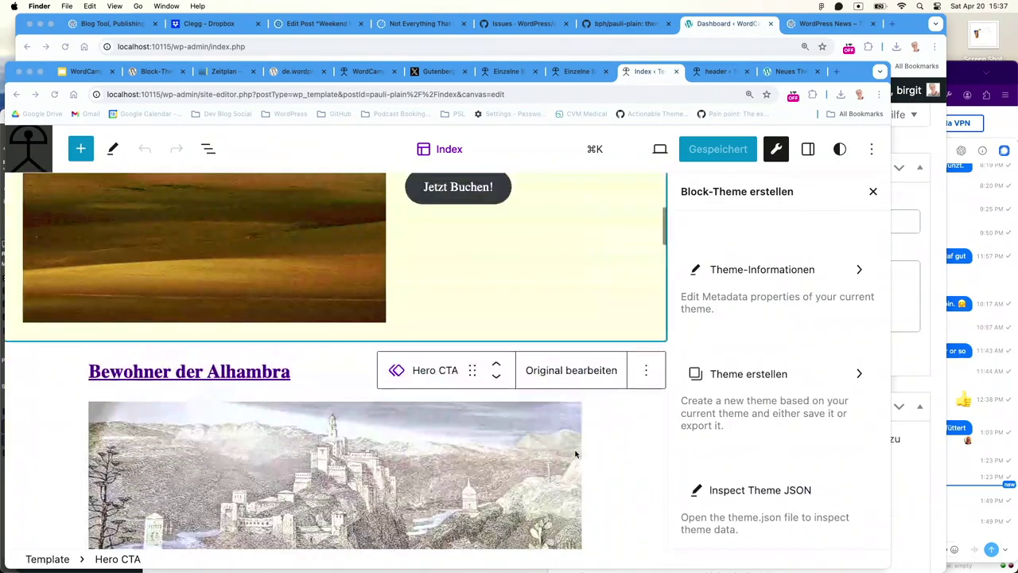
{"action": "scroll", "coordinate": [576, 454], "scroll_direction": "up", "scroll_amount": 1}
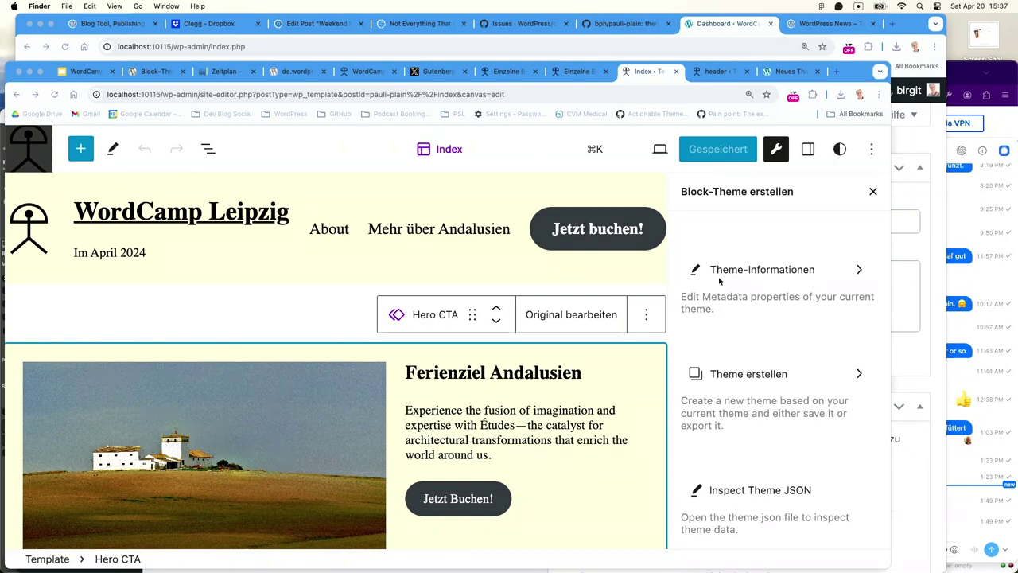
{"action": "left_click", "coordinate": [792, 72]}
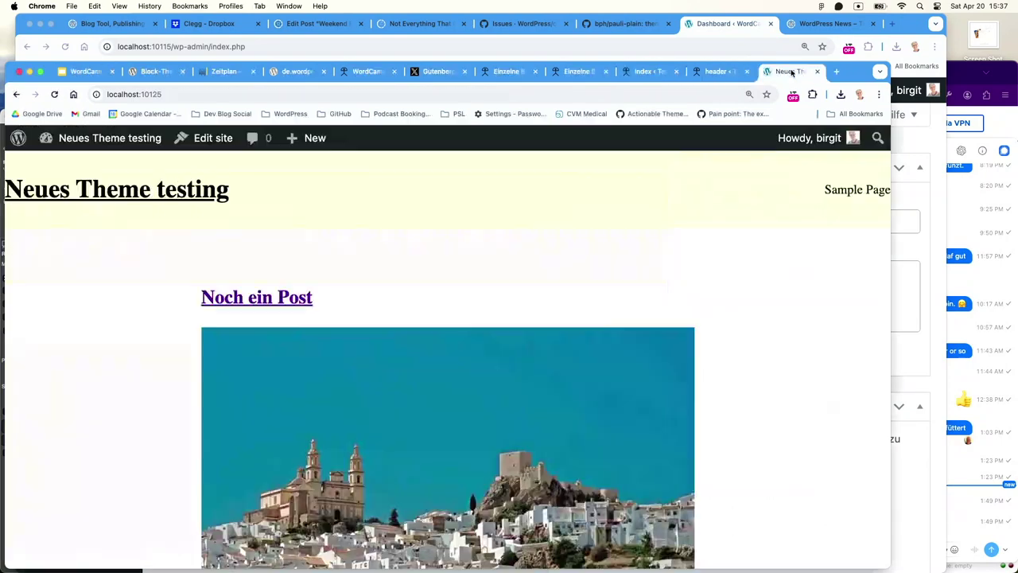
{"action": "mouse_move", "coordinate": [110, 137]}
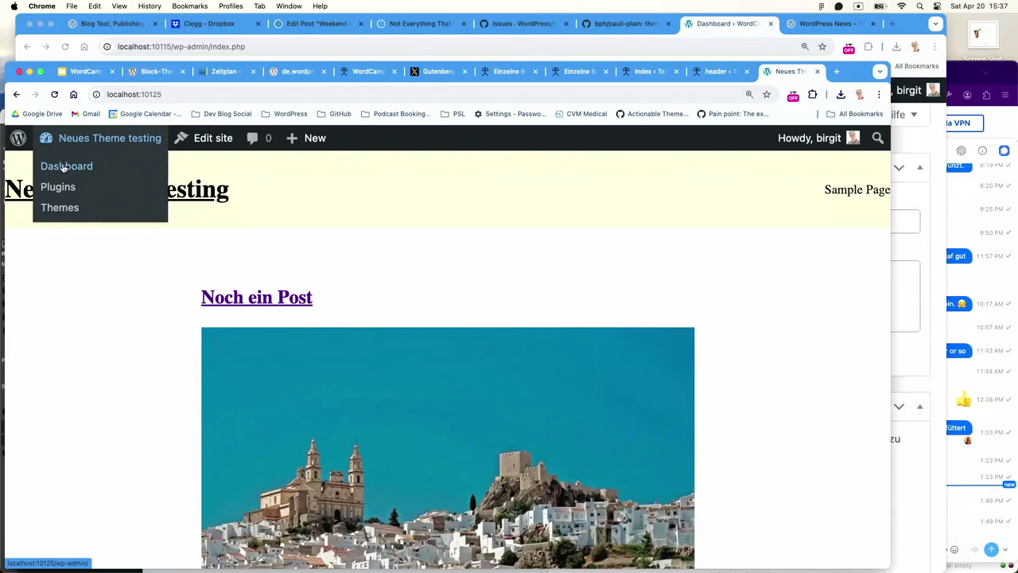
{"action": "left_click", "coordinate": [64, 166]}
{"action": "mouse_move", "coordinate": [112, 389]}
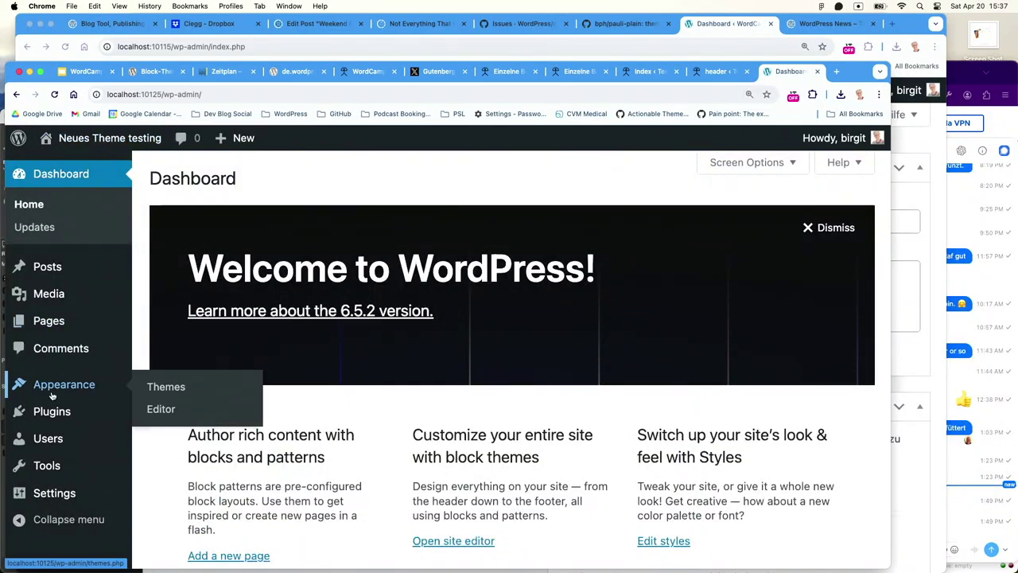
{"action": "left_click", "coordinate": [150, 389]}
{"action": "mouse_move", "coordinate": [639, 434]}
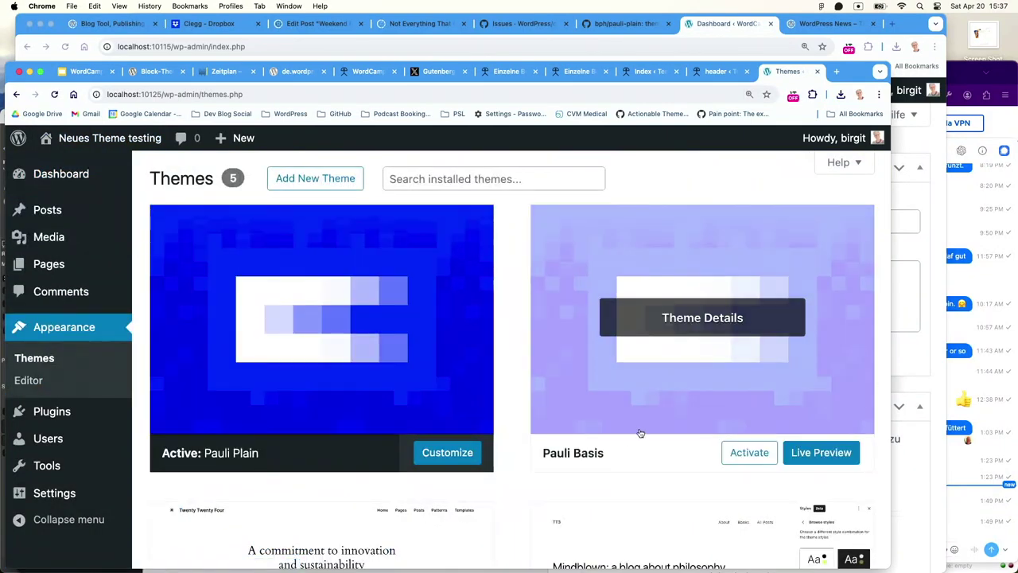
{"action": "left_click", "coordinate": [722, 340]}
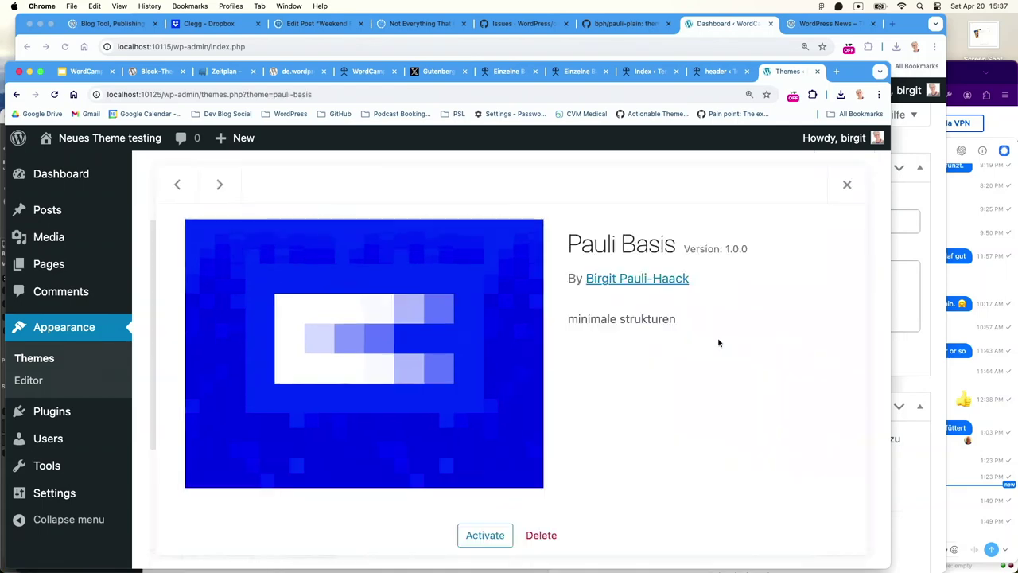
{"action": "left_click", "coordinate": [541, 536]}
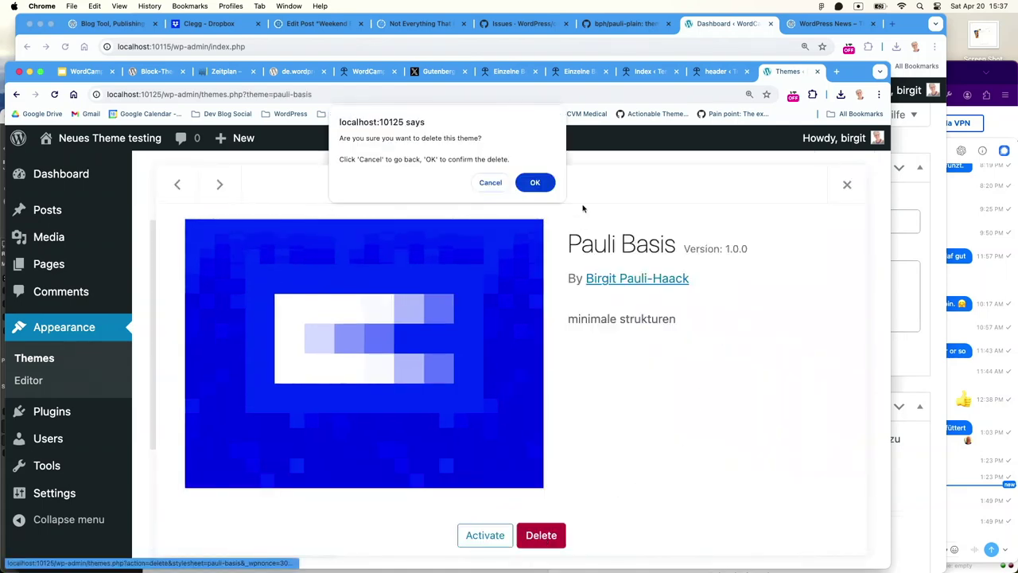
{"action": "left_click", "coordinate": [533, 183]}
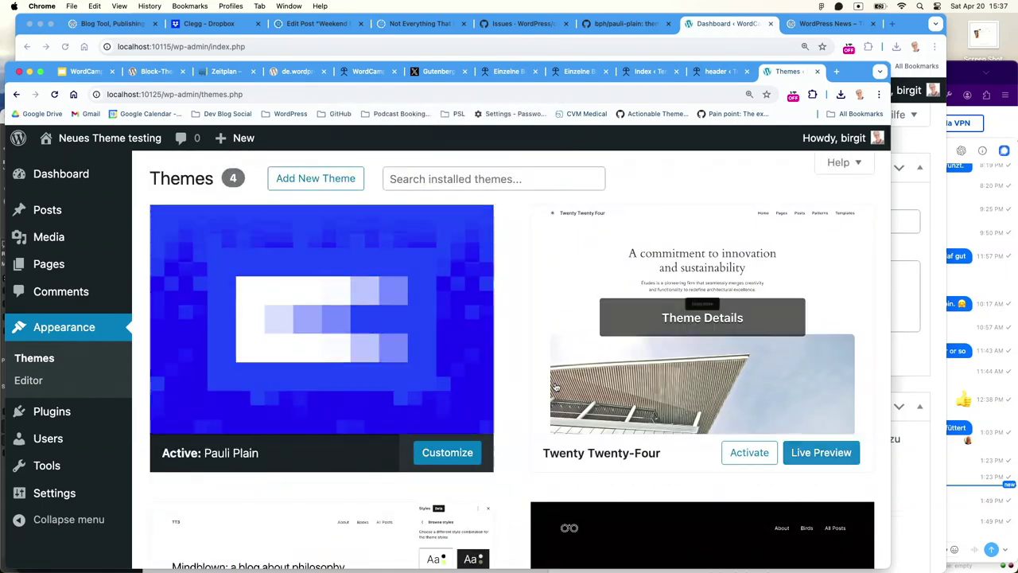
Activate Twenty Twenty-Four on the test site and delete the installed Pauli Plain theme
{"action": "left_click", "coordinate": [749, 452]}
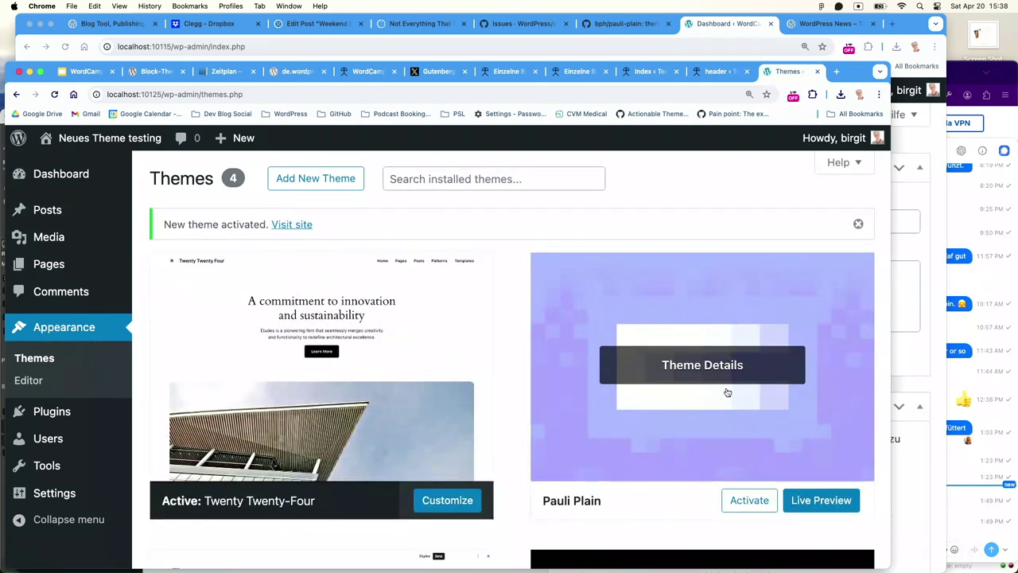
{"action": "left_click", "coordinate": [728, 390]}
{"action": "left_click", "coordinate": [545, 535]}
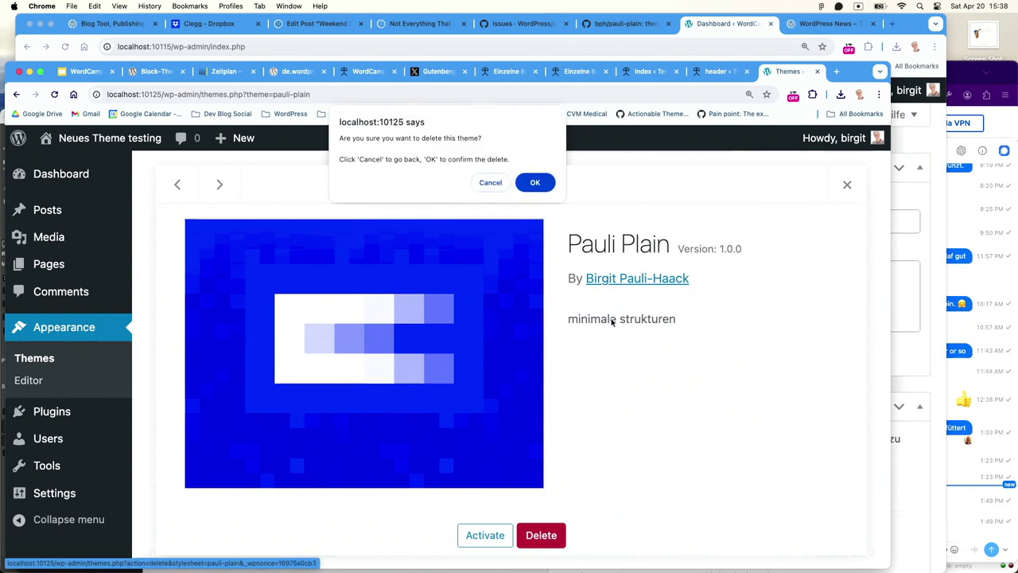
{"action": "left_click", "coordinate": [534, 183]}
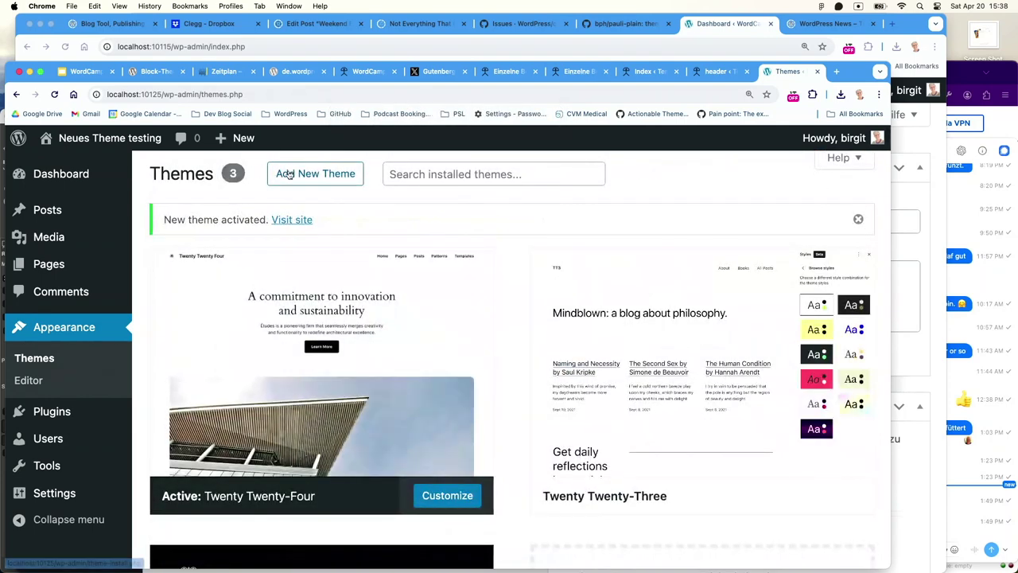
Upload and install the theme from pauli-plain (1).zip in the pauli folder, and activate it
{"action": "left_click", "coordinate": [298, 173]}
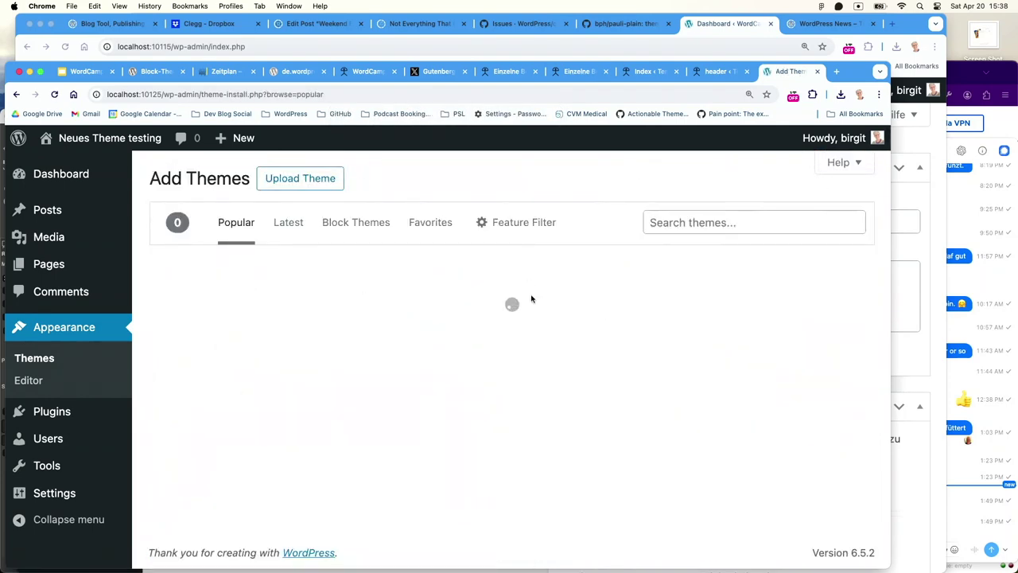
{"action": "left_click", "coordinate": [315, 191]}
{"action": "left_click", "coordinate": [391, 327]}
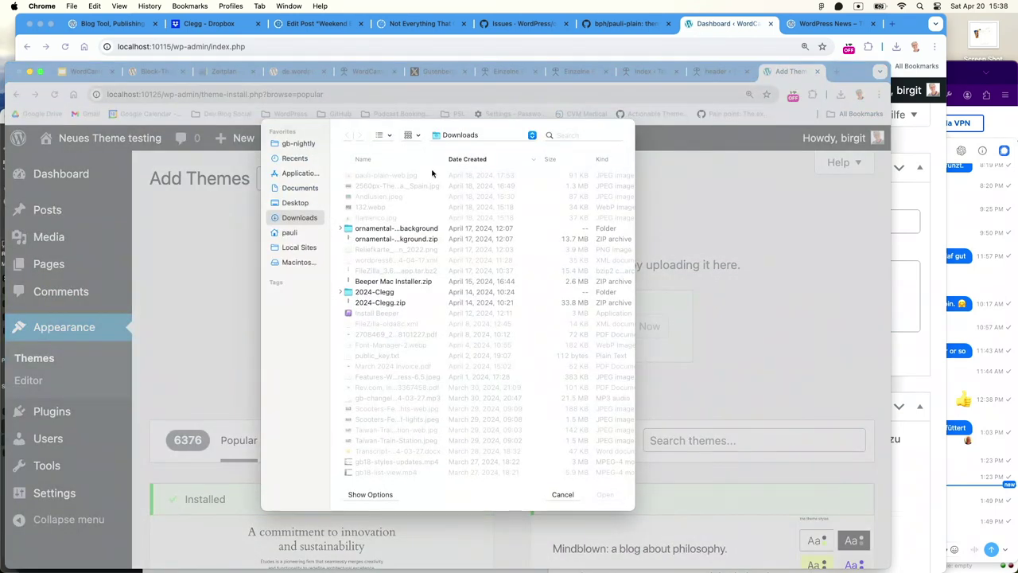
{"action": "left_click", "coordinate": [289, 233]}
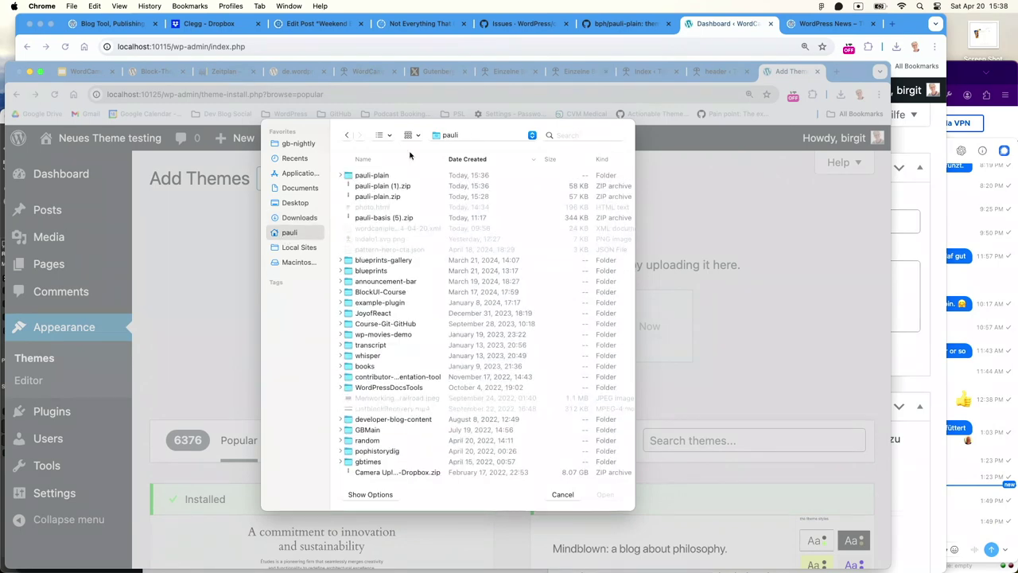
{"action": "left_click", "coordinate": [391, 187]}
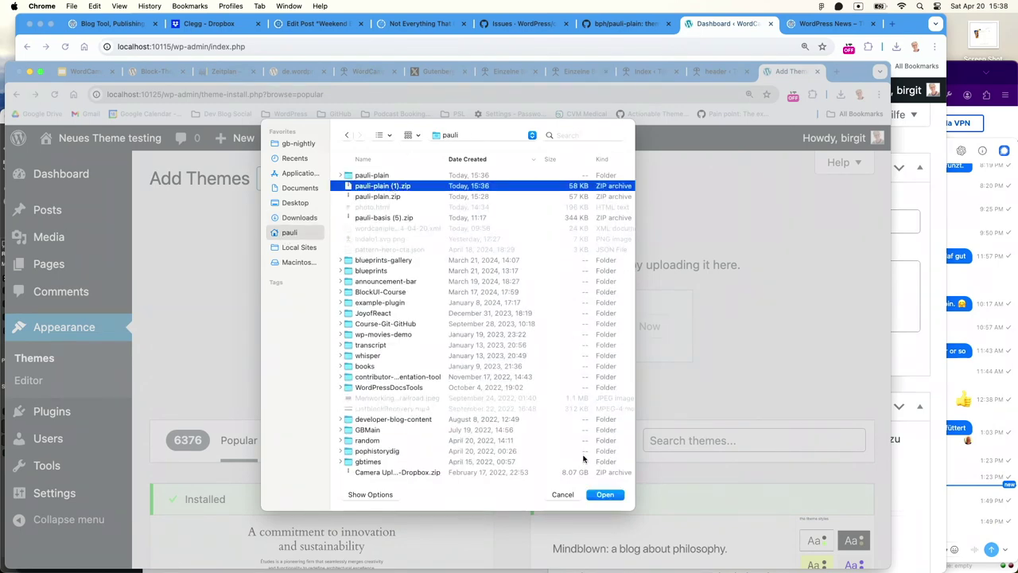
{"action": "left_click", "coordinate": [604, 495]}
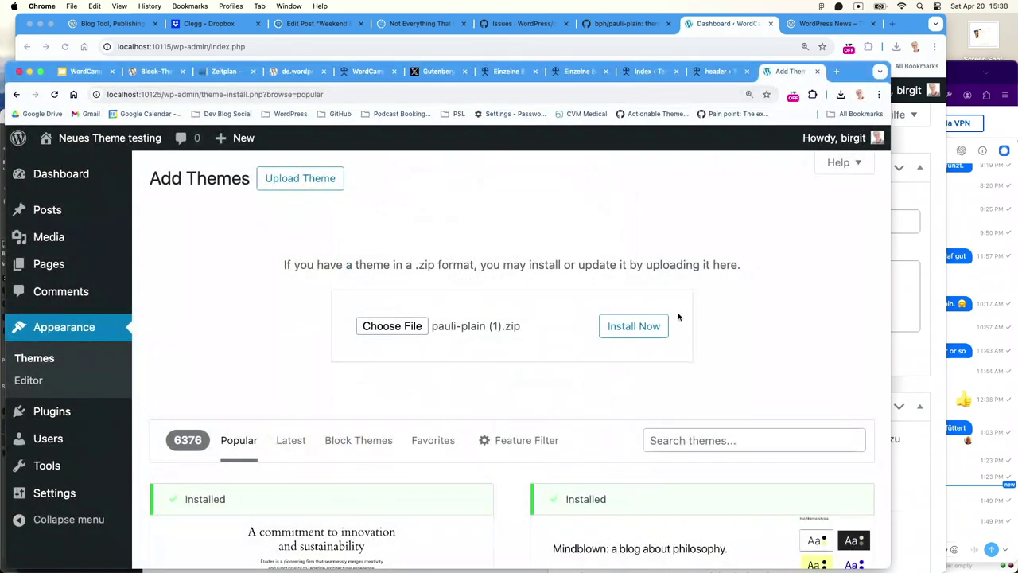
{"action": "left_click", "coordinate": [643, 329]}
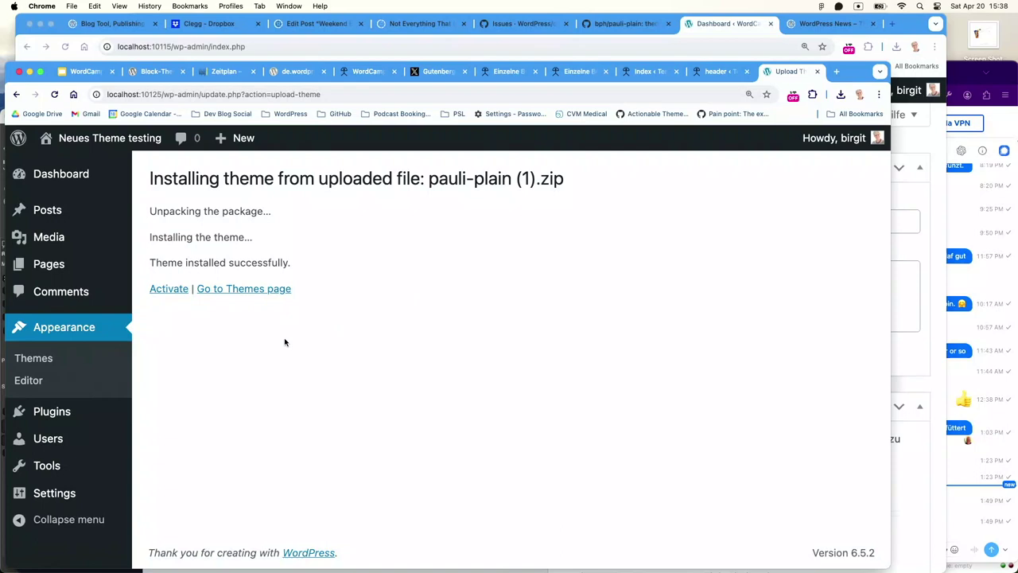
{"action": "left_click", "coordinate": [180, 289]}
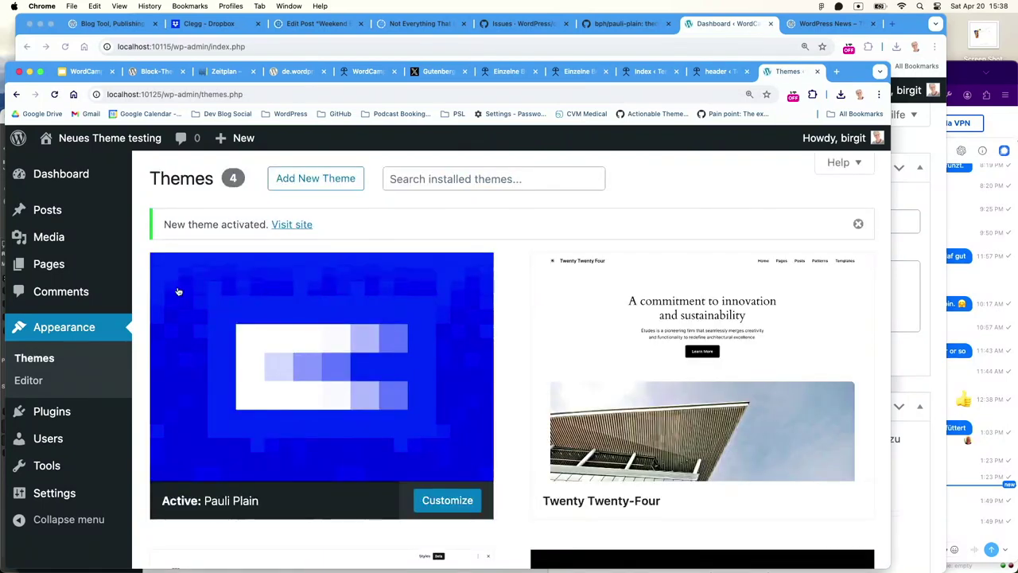
View the test site's front end, examine the single post Noch ein Post, and return to the homepage
{"action": "mouse_move", "coordinate": [88, 139]}
{"action": "left_click", "coordinate": [61, 167]}
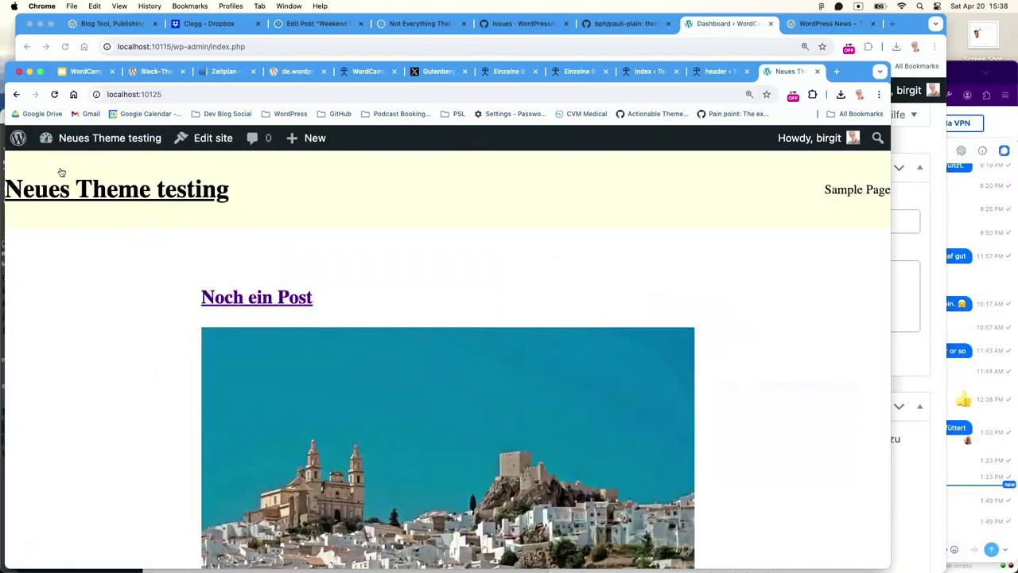
{"action": "left_click", "coordinate": [291, 307]}
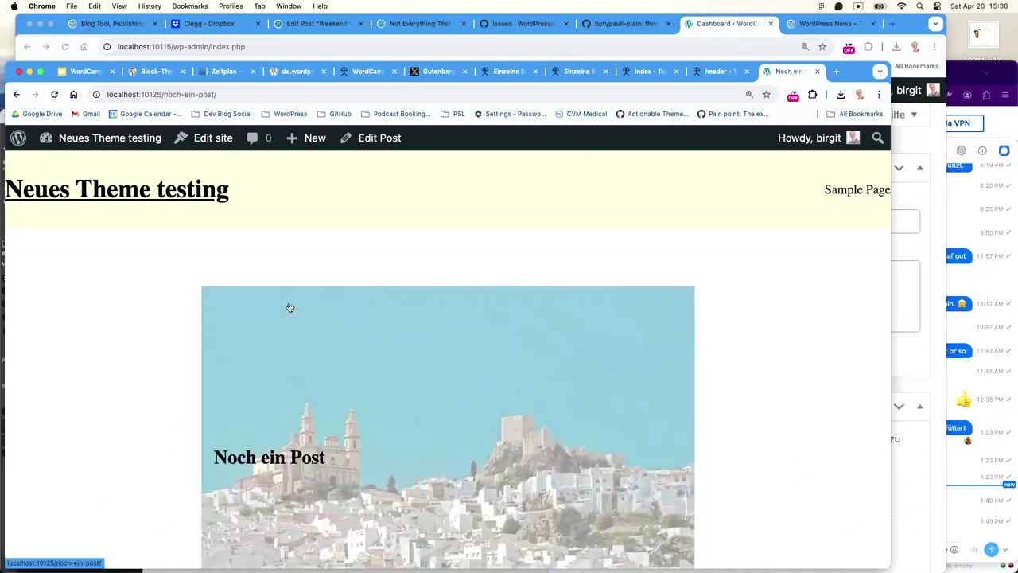
{"action": "scroll", "coordinate": [468, 342], "scroll_direction": "down", "scroll_amount": 4}
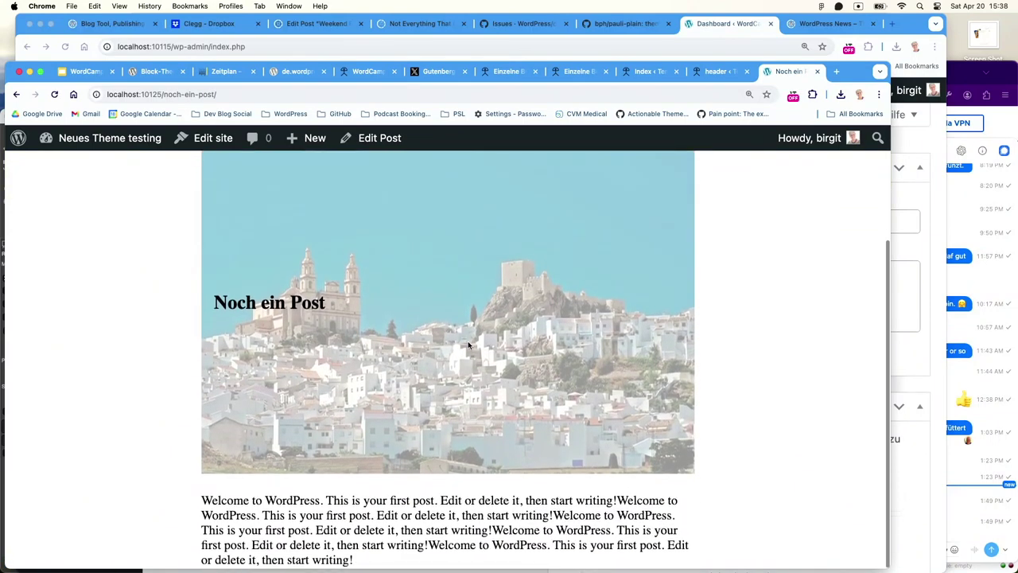
{"action": "scroll", "coordinate": [430, 322], "scroll_direction": "up", "scroll_amount": 3}
{"action": "scroll", "coordinate": [431, 322], "scroll_direction": "up", "scroll_amount": 2}
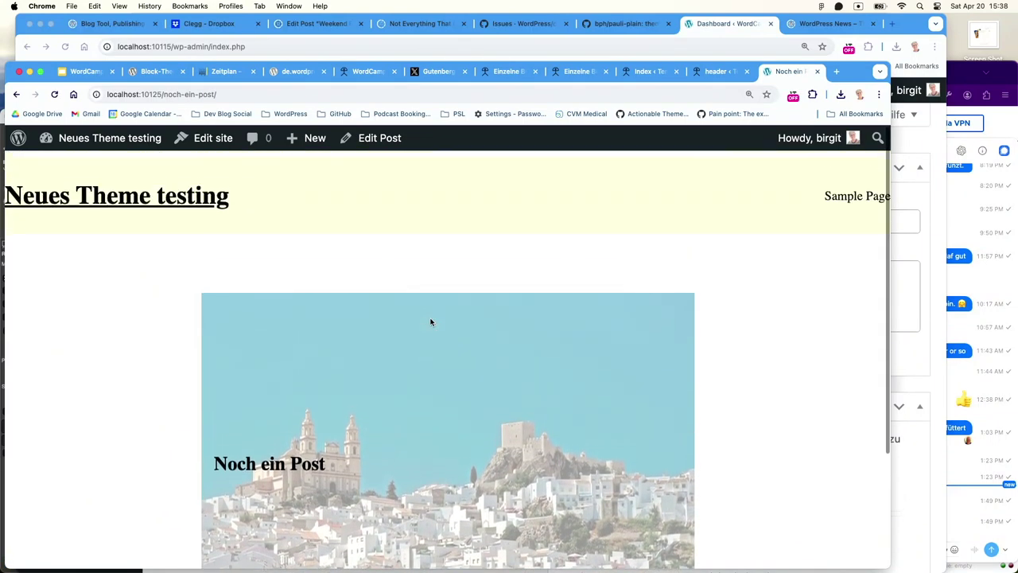
{"action": "left_click", "coordinate": [125, 191]}
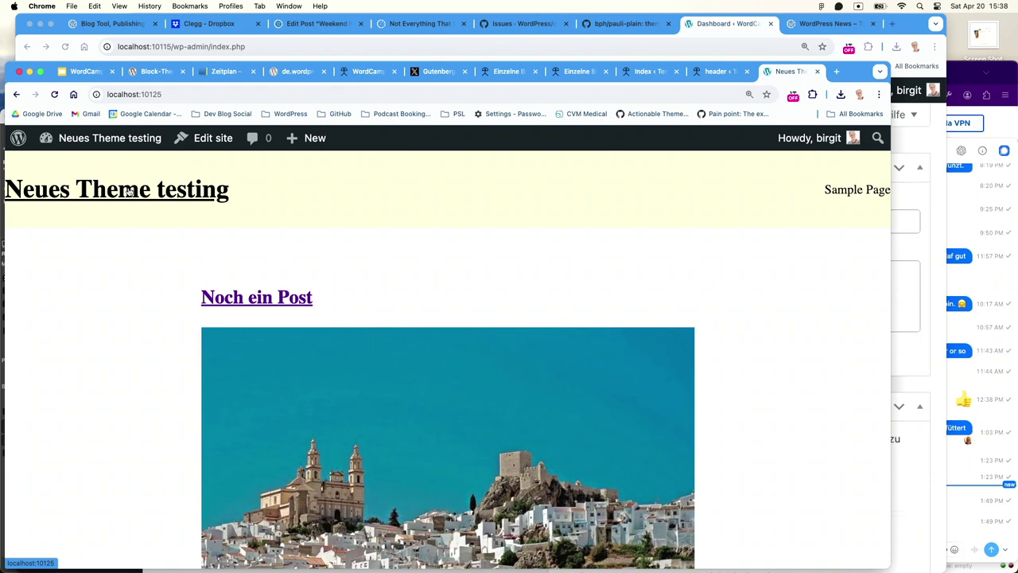
Try to add a post category named Andalusien in the test site's dashboard
{"action": "mouse_move", "coordinate": [103, 142]}
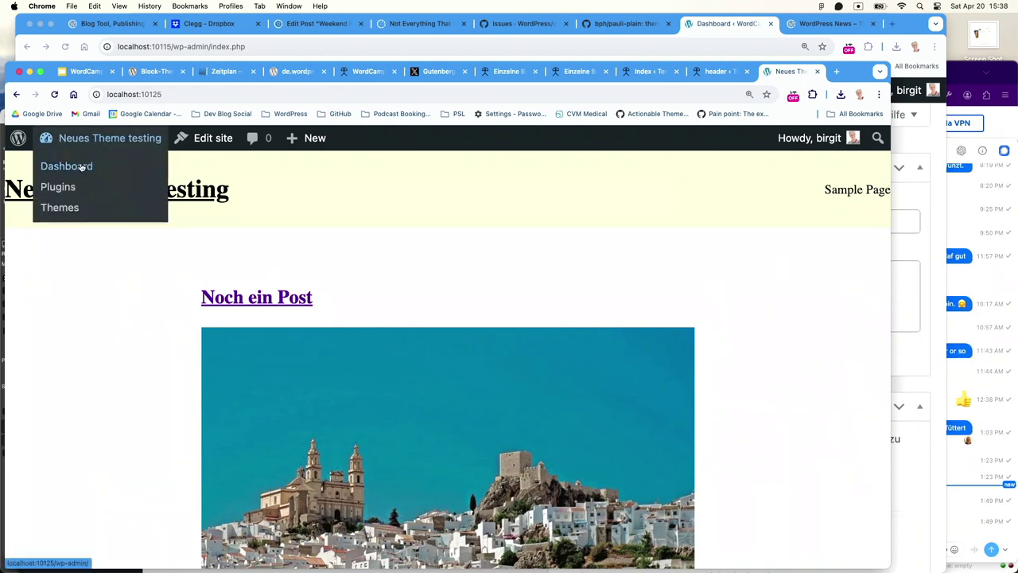
{"action": "left_click", "coordinate": [82, 167]}
{"action": "mouse_move", "coordinate": [54, 305]}
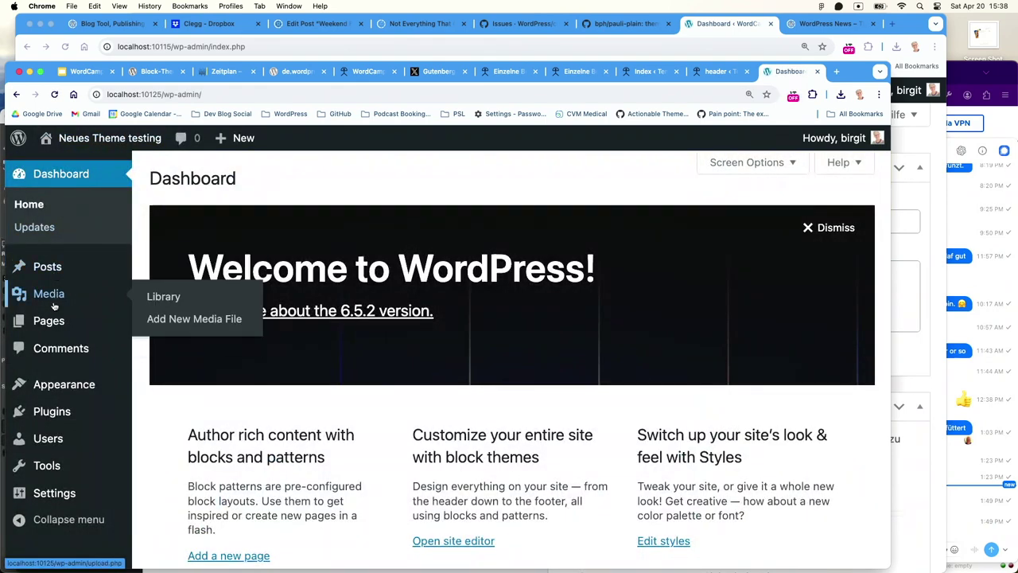
{"action": "mouse_move", "coordinate": [22, 267]}
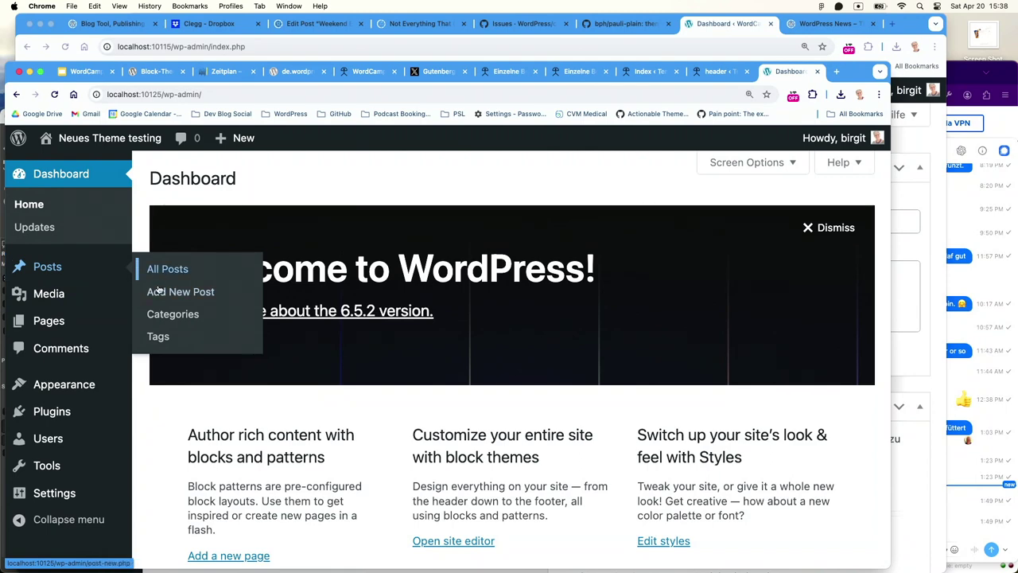
{"action": "left_click", "coordinate": [160, 315]}
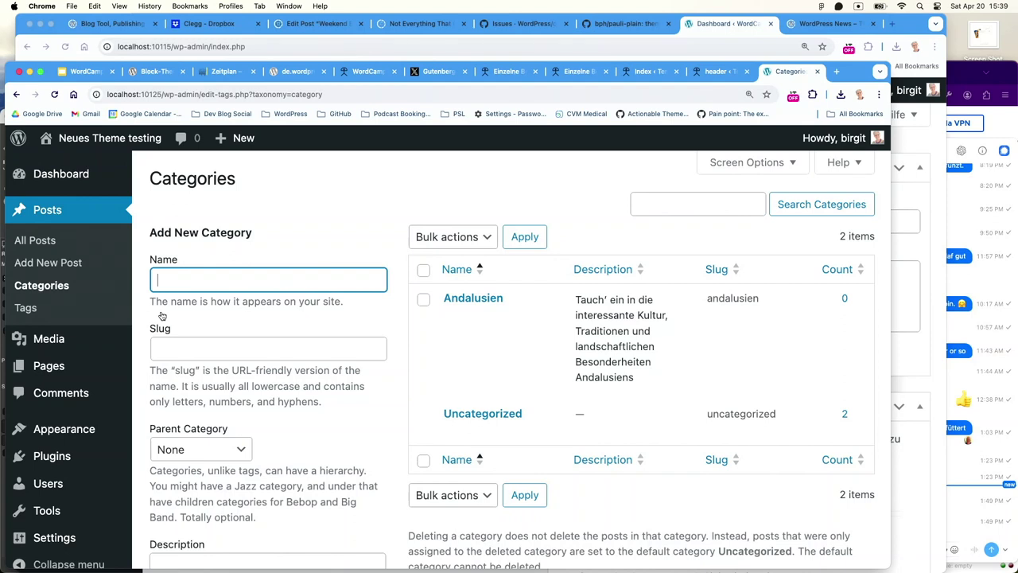
{"action": "type", "text": "Andalusien"}
{"action": "scroll", "coordinate": [241, 556], "scroll_direction": "down", "scroll_amount": 5}
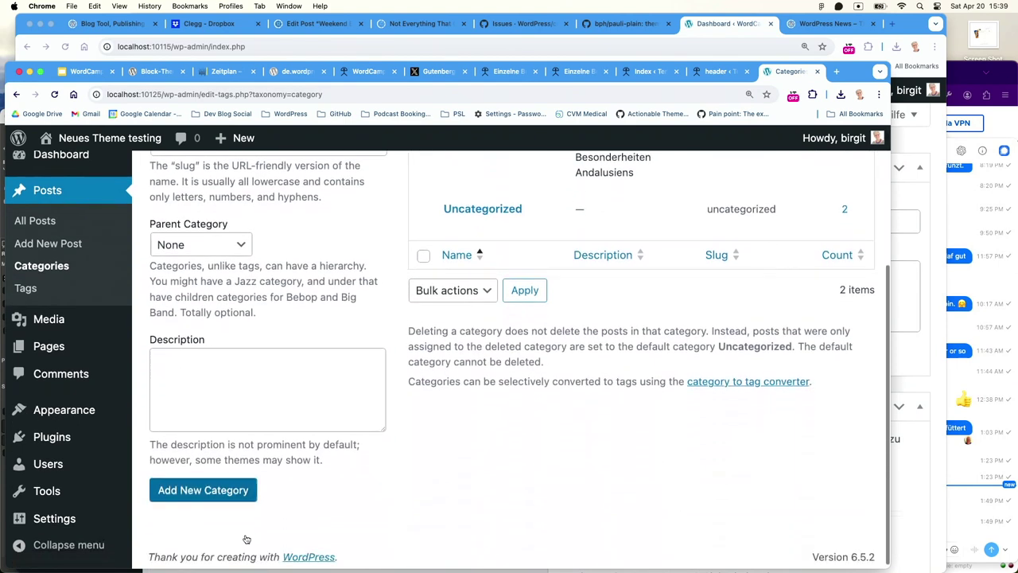
{"action": "left_click", "coordinate": [235, 491]}
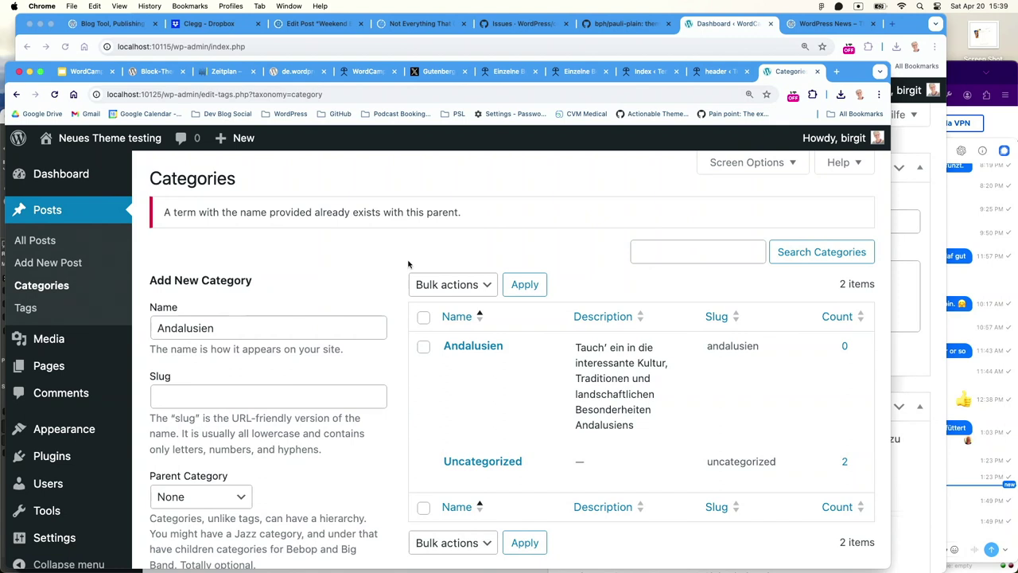
Check the posts' assigned categories and view the archive page of the Andalusien category
{"action": "left_click", "coordinate": [38, 240]}
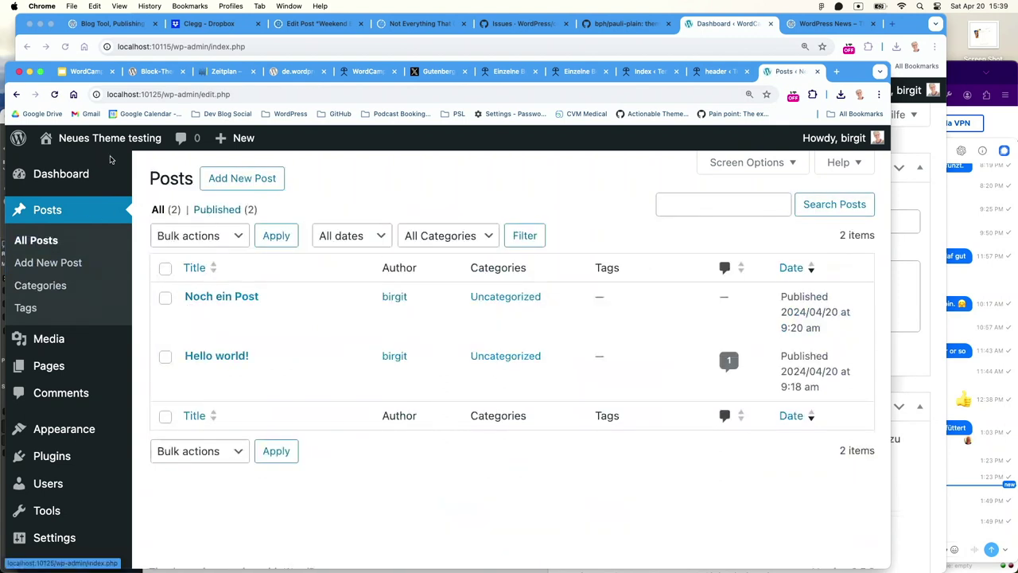
{"action": "mouse_move", "coordinate": [102, 137]}
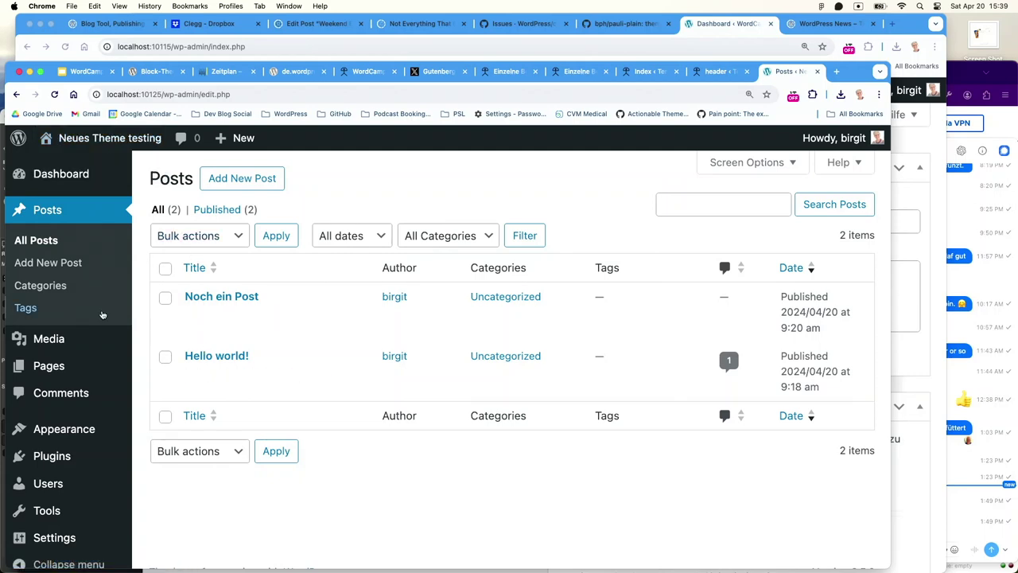
{"action": "left_click", "coordinate": [41, 285]}
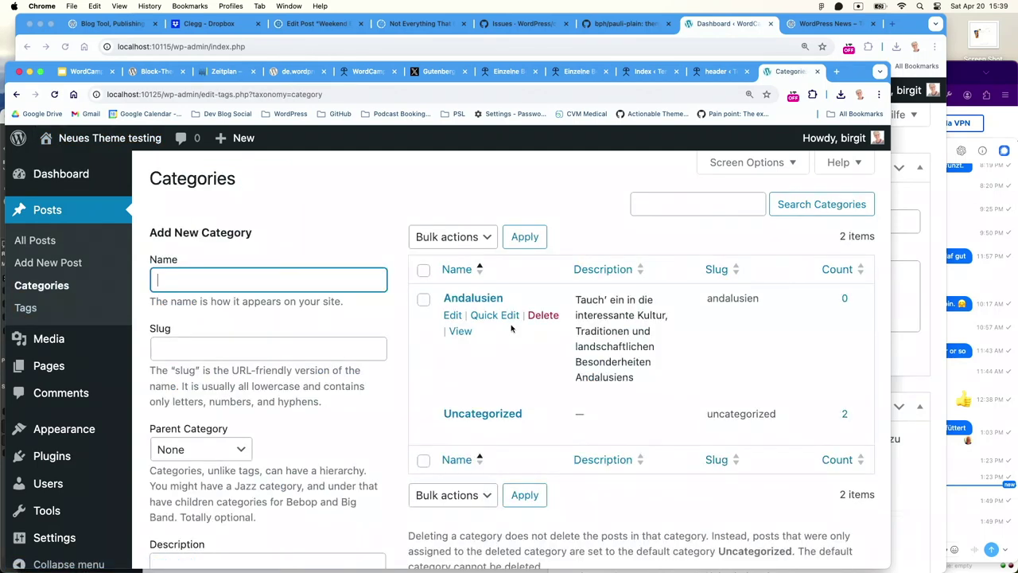
{"action": "left_click", "coordinate": [462, 332]}
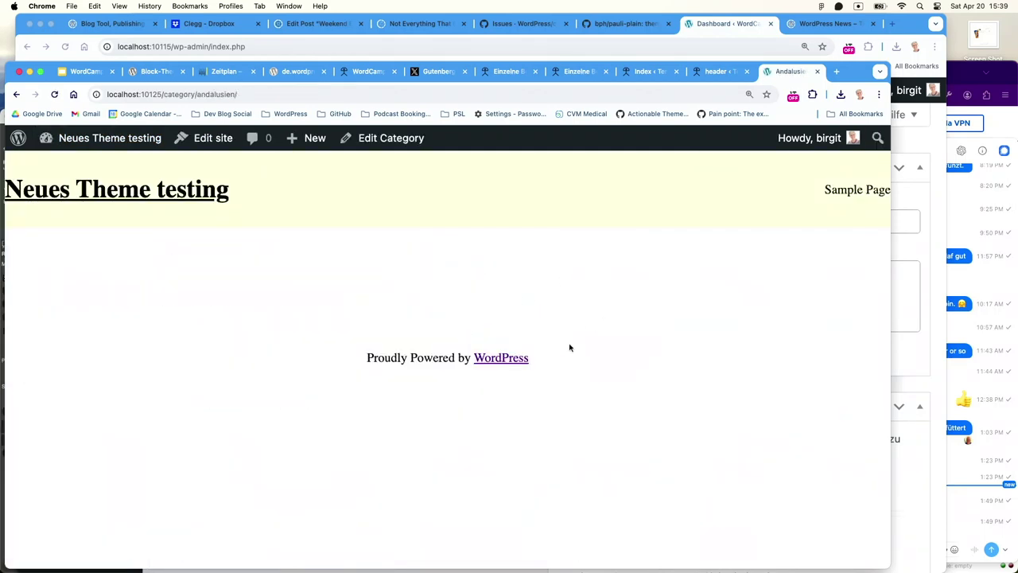
Assign the post Noch ein Post to the category Andalusien in place of Uncategorized and save the change
{"action": "mouse_move", "coordinate": [85, 141]}
{"action": "left_click", "coordinate": [76, 165]}
{"action": "left_click", "coordinate": [70, 269]}
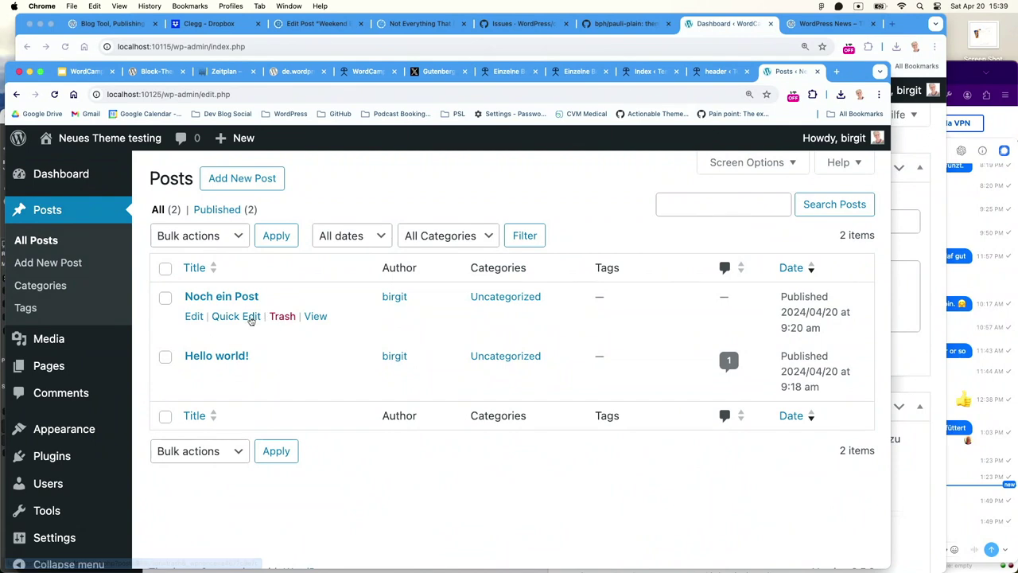
{"action": "left_click", "coordinate": [236, 316]}
{"action": "left_click", "coordinate": [456, 327]}
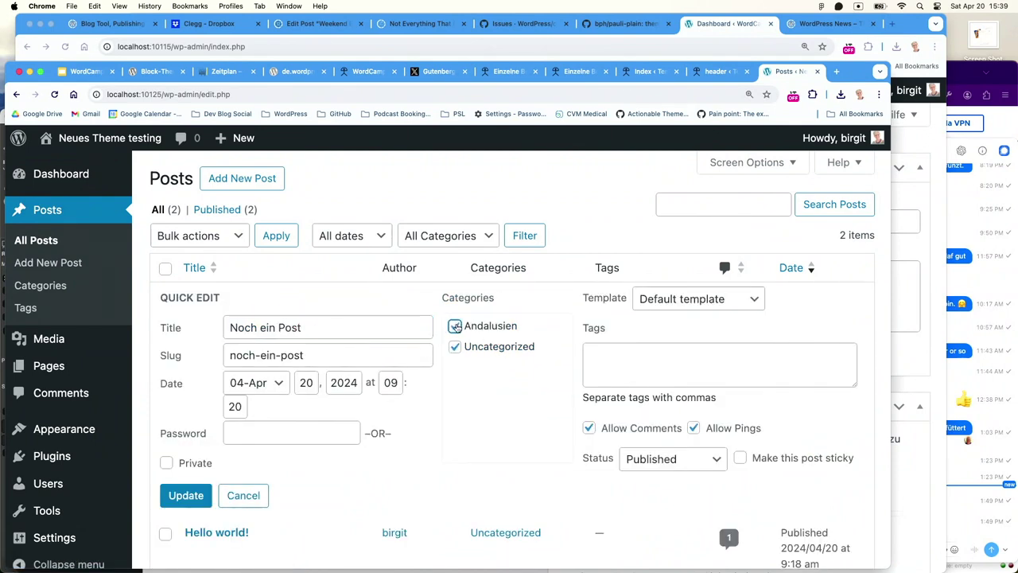
{"action": "left_click", "coordinate": [455, 347]}
{"action": "left_click", "coordinate": [187, 495]}
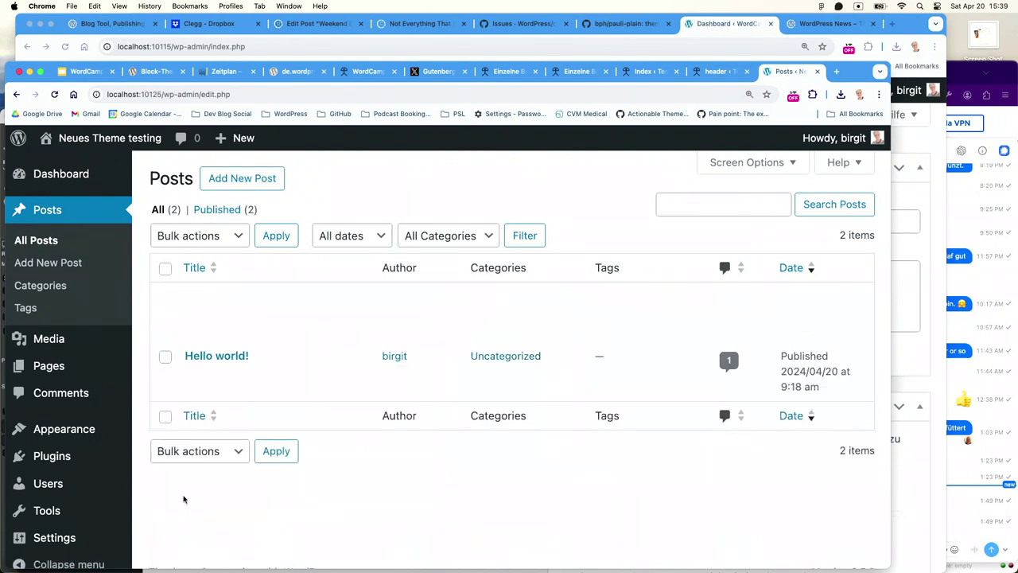
Assign the post Hello world! to the category Andalusien in place of Uncategorized and save the change
{"action": "left_click", "coordinate": [194, 375]}
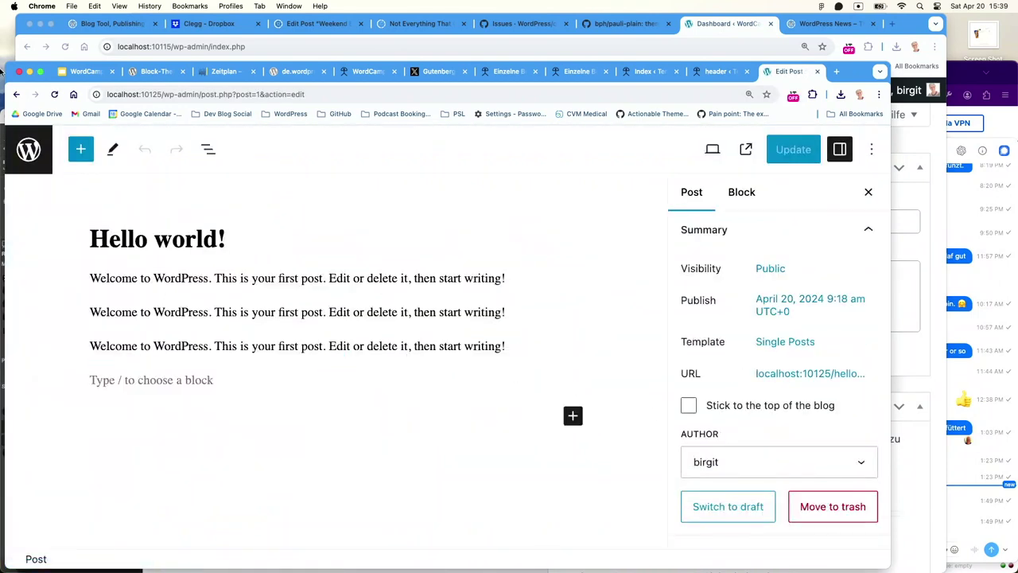
{"action": "left_click", "coordinate": [16, 94]}
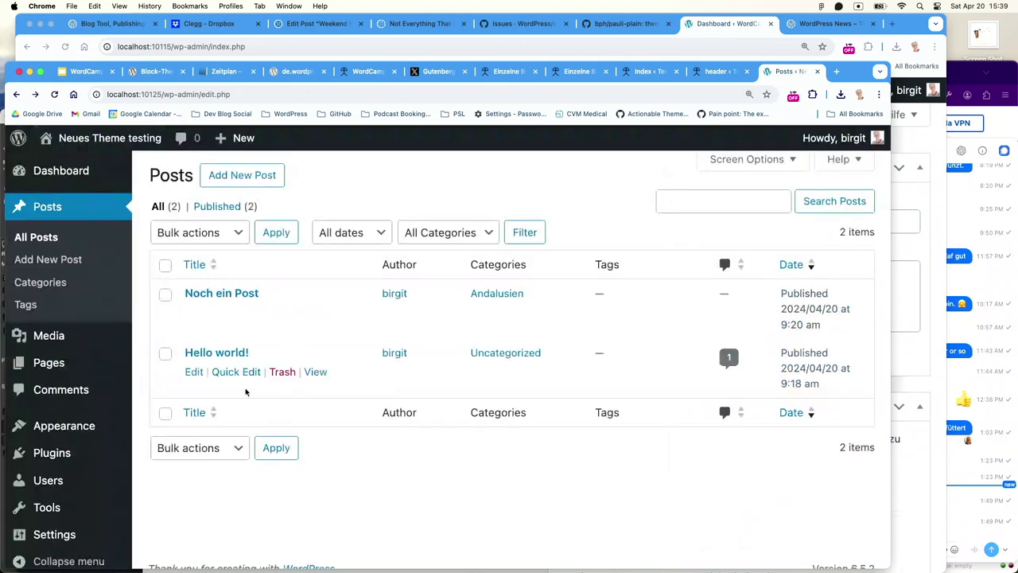
{"action": "left_click", "coordinate": [235, 372]}
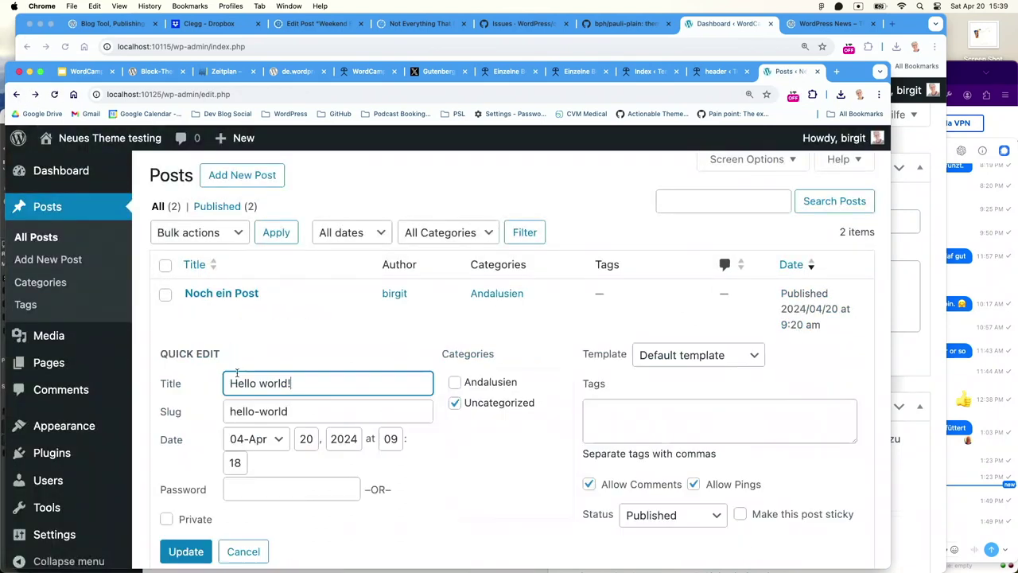
{"action": "left_click", "coordinate": [454, 383]}
{"action": "left_click", "coordinate": [456, 404]}
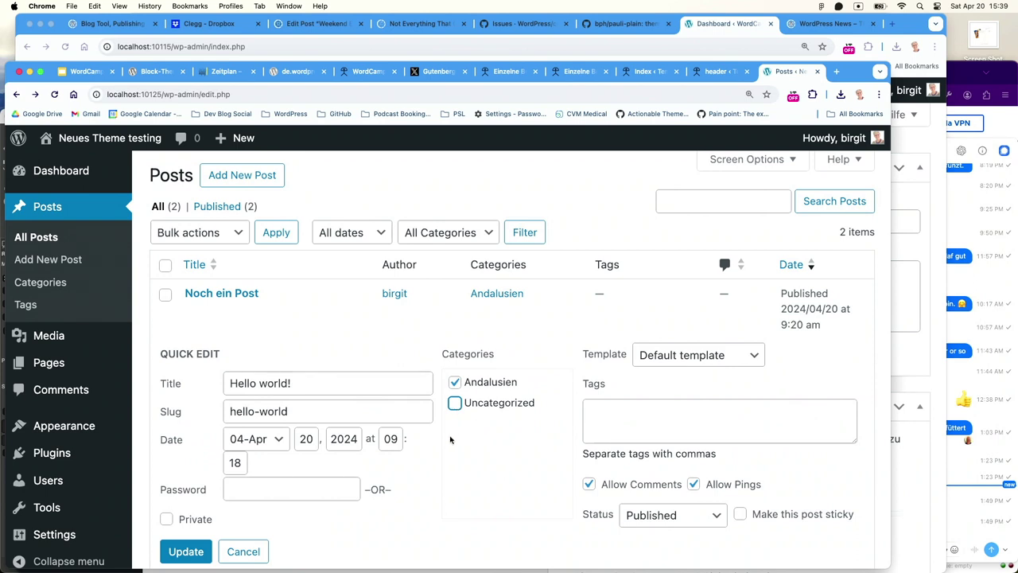
{"action": "left_click", "coordinate": [173, 551]}
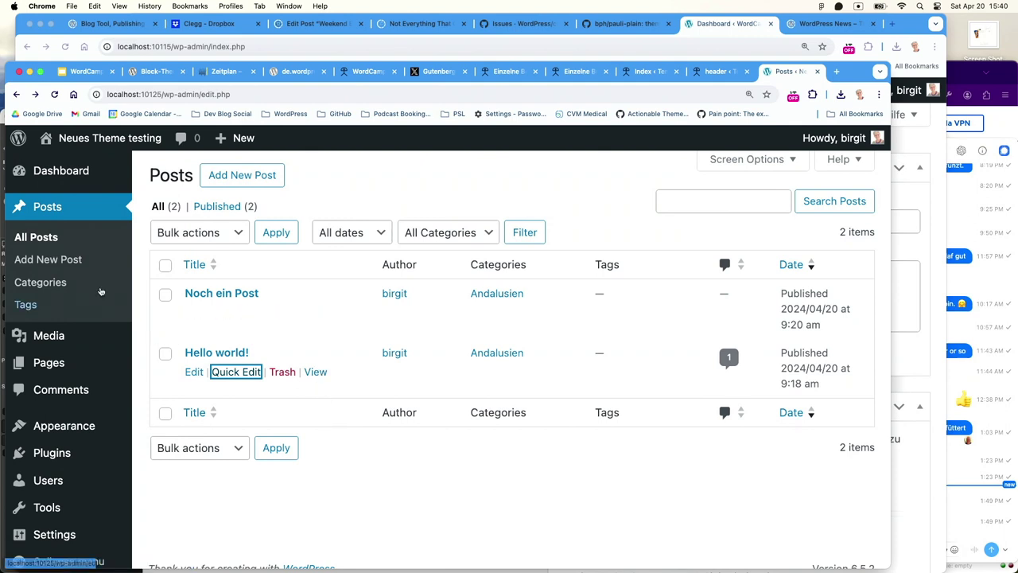
View the Andalusien category's archive page on the front end and examine its post list down to the footer
{"action": "left_click", "coordinate": [41, 282]}
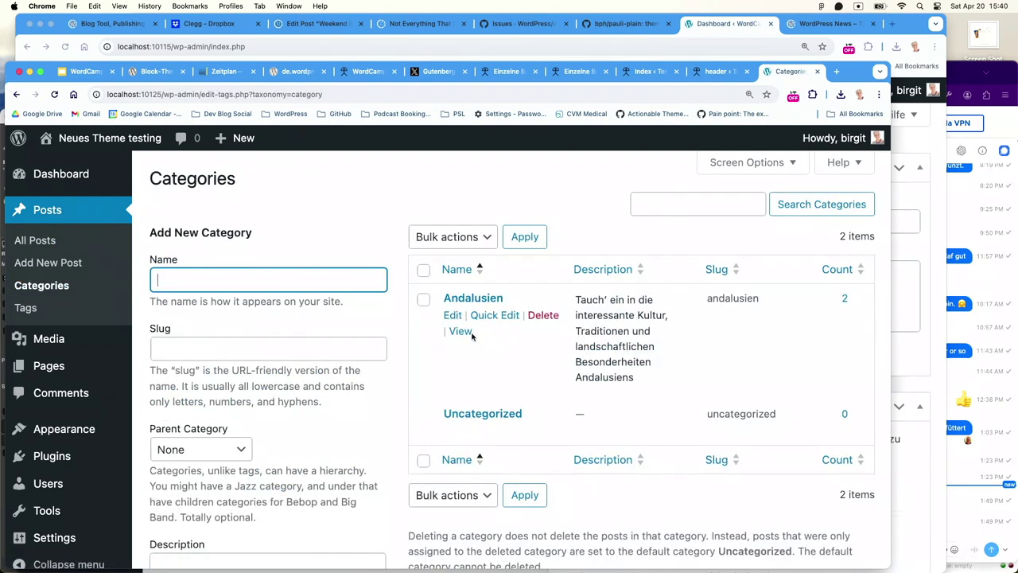
{"action": "left_click", "coordinate": [469, 332]}
{"action": "scroll", "coordinate": [514, 384], "scroll_direction": "down", "scroll_amount": 2}
{"action": "scroll", "coordinate": [514, 385], "scroll_direction": "up", "scroll_amount": 1}
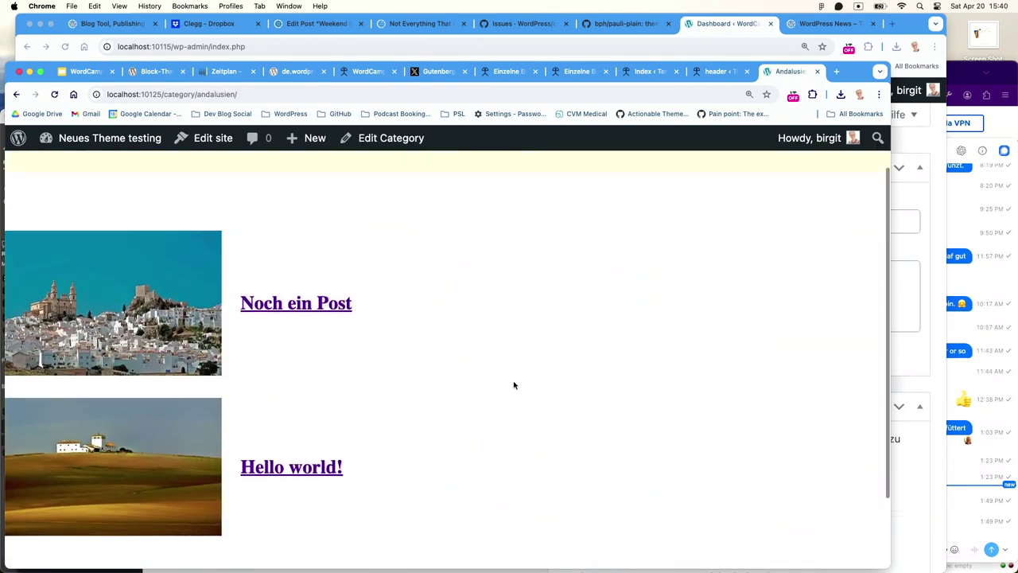
{"action": "scroll", "coordinate": [514, 385], "scroll_direction": "down", "scroll_amount": 2}
{"action": "scroll", "coordinate": [514, 385], "scroll_direction": "up", "scroll_amount": 1}
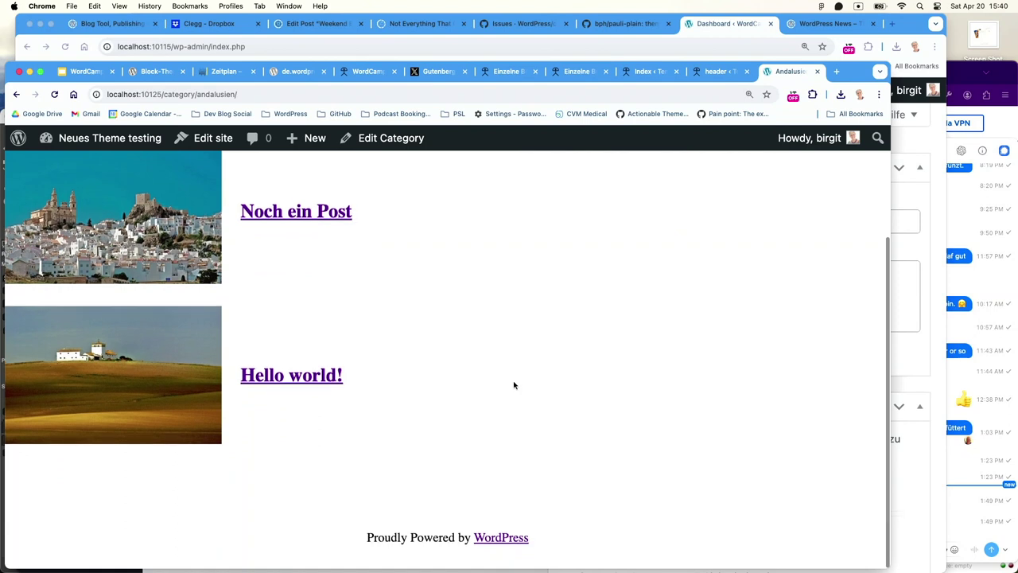